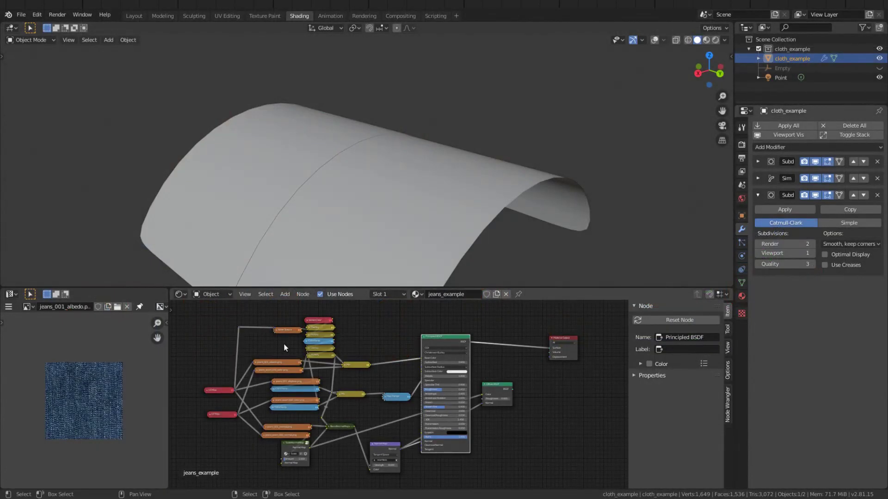
Switch the viewport to rendered shading and view the jeans cloth around its seam up close
scroll(332, 155, "up", 4)
middle_click_drag(309, 162, 391, 156)
key("z")
left_click(465, 110)
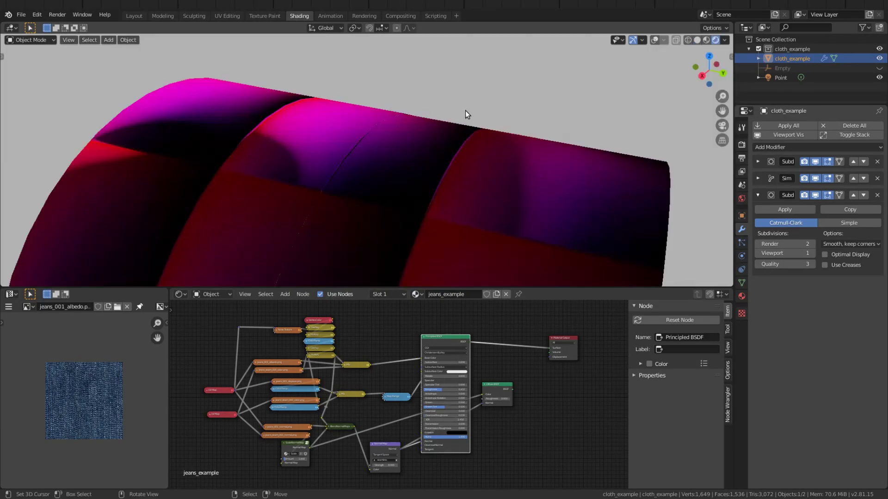
mouse_move(356, 187)
middle_mouse_down()
mouse_move(484, 198)
mouse_move(408, 201)
mouse_move(625, 202)
middle_mouse_up()
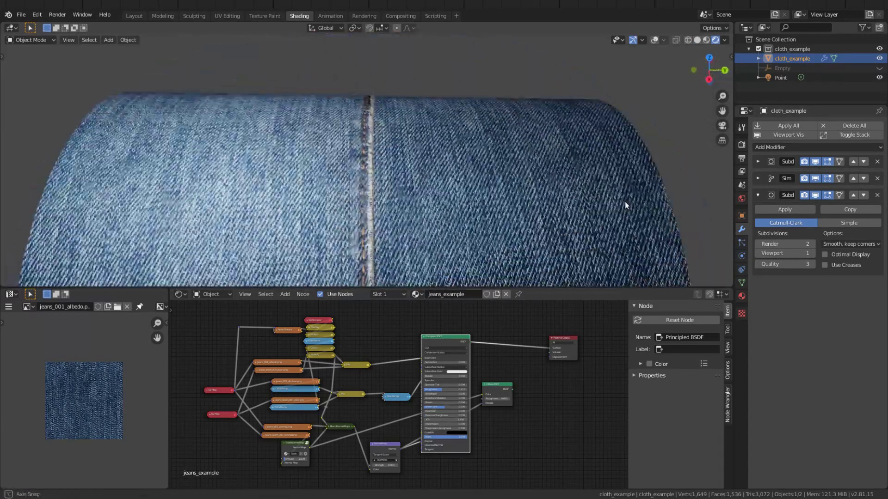
scroll(299, 403, "up", 2)
Preview the jeans albedo texture and the seam colour texture alternately on the cloth
left_click(268, 357, "ctrl+shift")
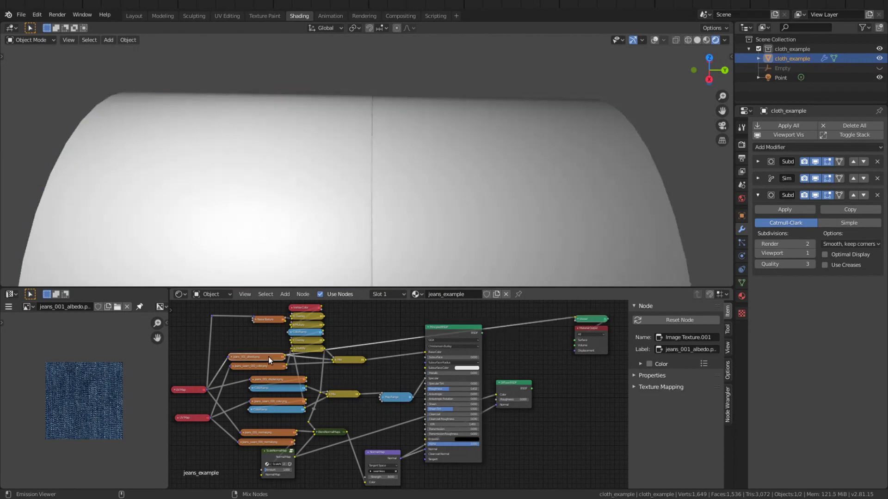
left_click(268, 364, "ctrl+shift")
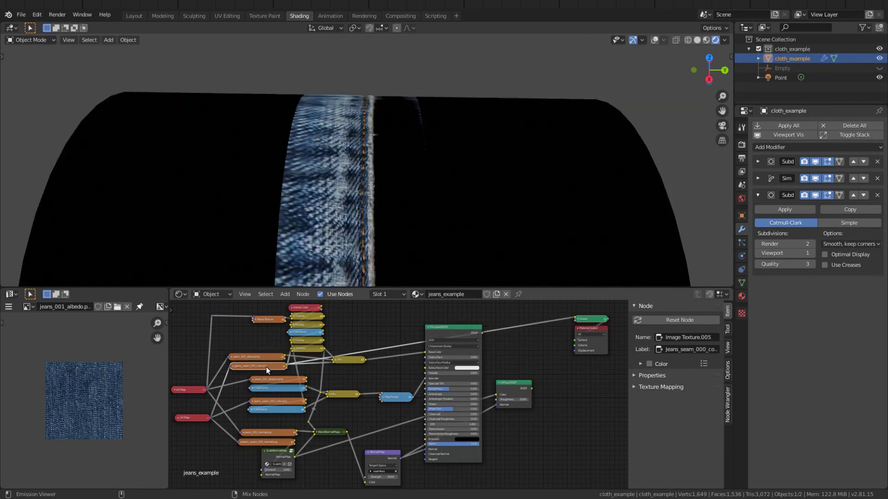
left_click(269, 359, "ctrl+shift")
left_click(266, 366, "ctrl+shift")
left_click(267, 358, "ctrl+shift")
left_click(263, 367, "ctrl+shift")
Preview the remaining jeans and seam texture nodes, including both normal maps, and reconnect the Principled BSDF to the material output
middle_click_drag(270, 212, 403, 236)
left_click(296, 380, "ctrl+shift")
left_click(279, 390, "ctrl+shift")
left_click(276, 403, "ctrl+shift")
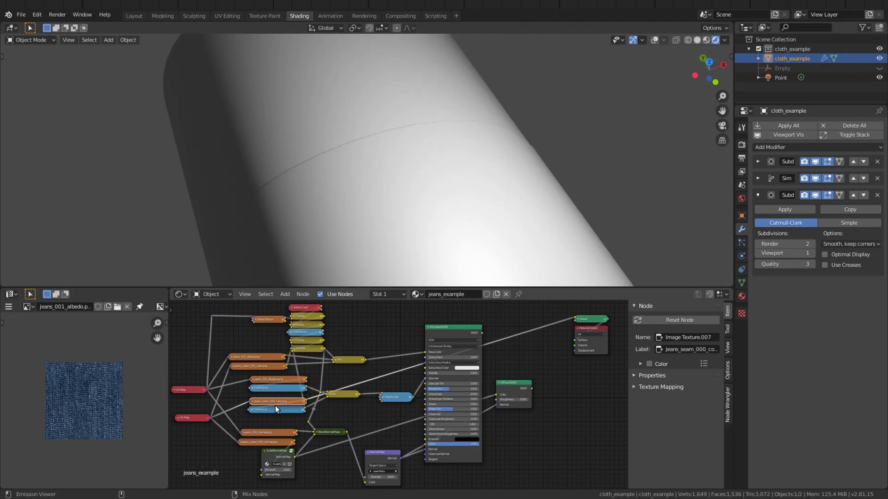
left_click(268, 433, "ctrl+shift")
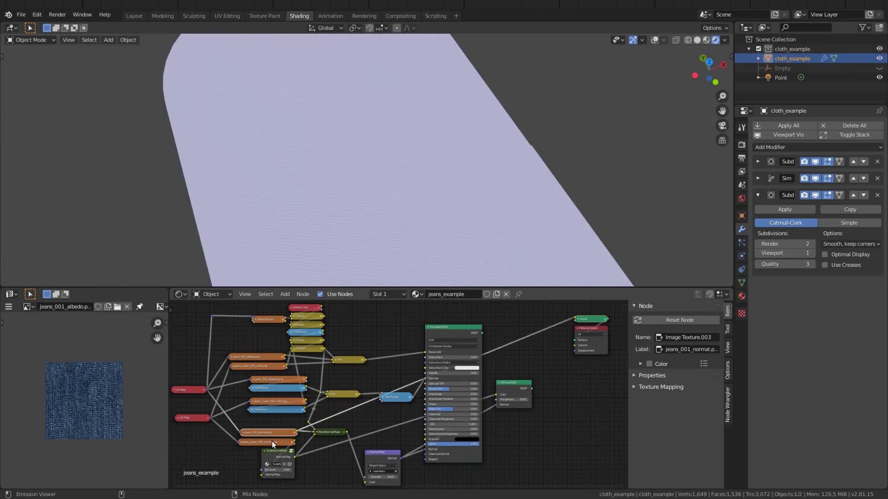
left_click(272, 441, "ctrl+shift")
left_click(474, 341, "ctrl+shift")
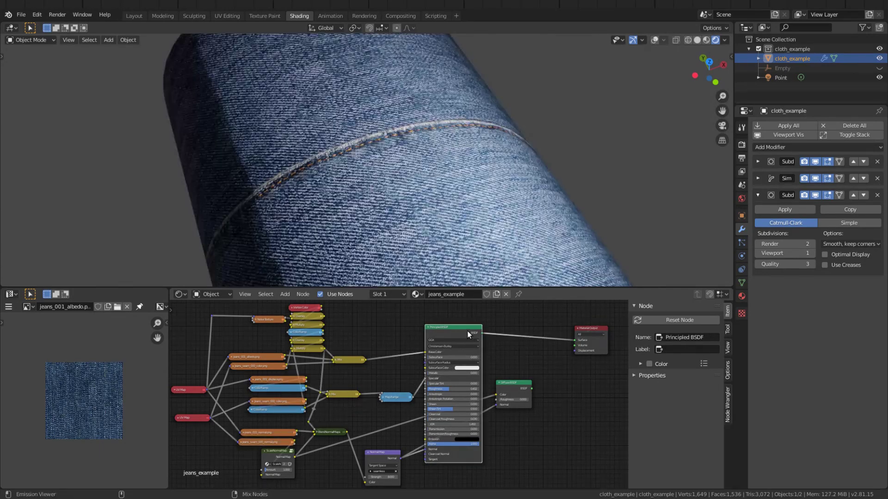
middle_click_drag(271, 214, 454, 195)
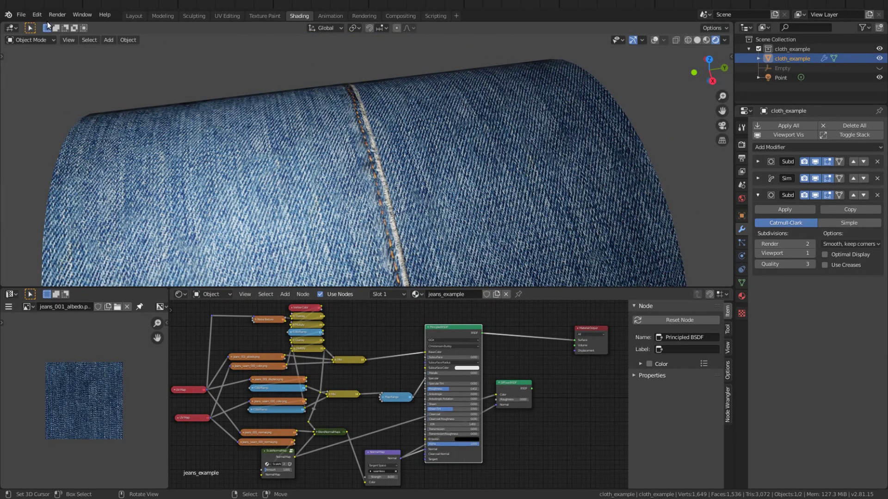
Open the terrain scene without saving the changes to the cloth file
left_click(20, 15)
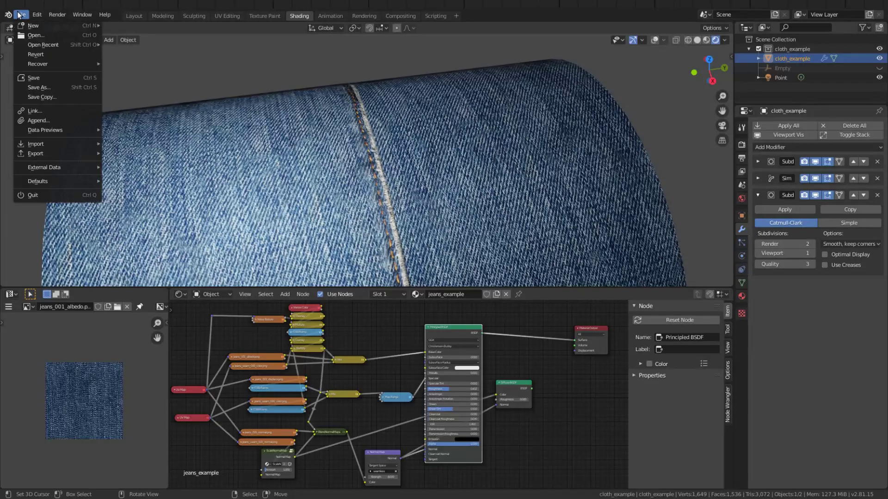
mouse_move(51, 64)
left_click(130, 63)
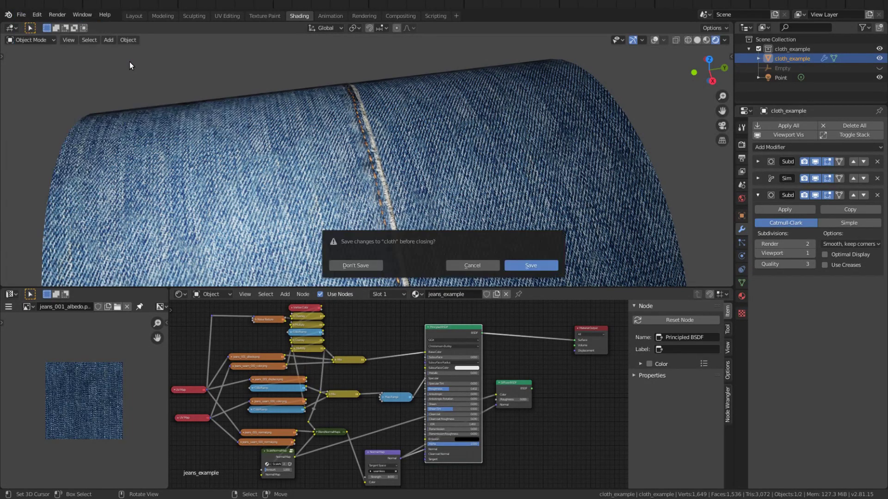
left_click(355, 265)
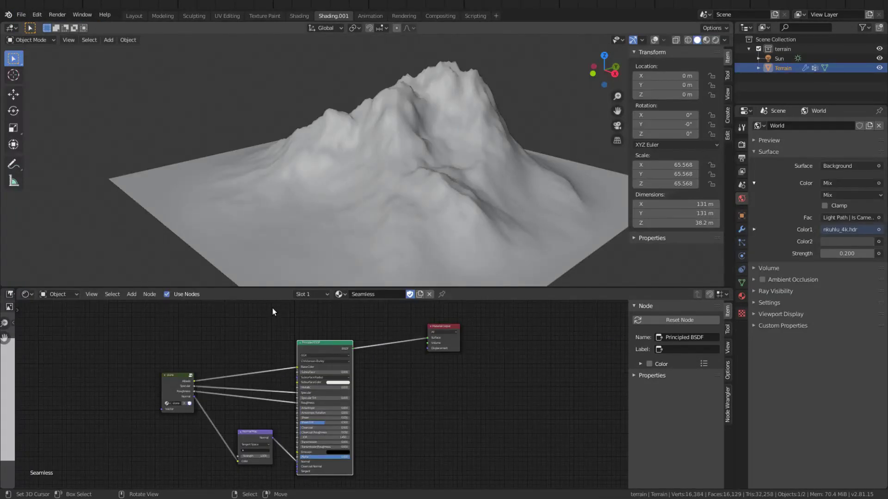
Show the terrain in material preview shading and view the mountain from several sides
key("z")
left_click(255, 165)
middle_click_drag(256, 132, 403, 218)
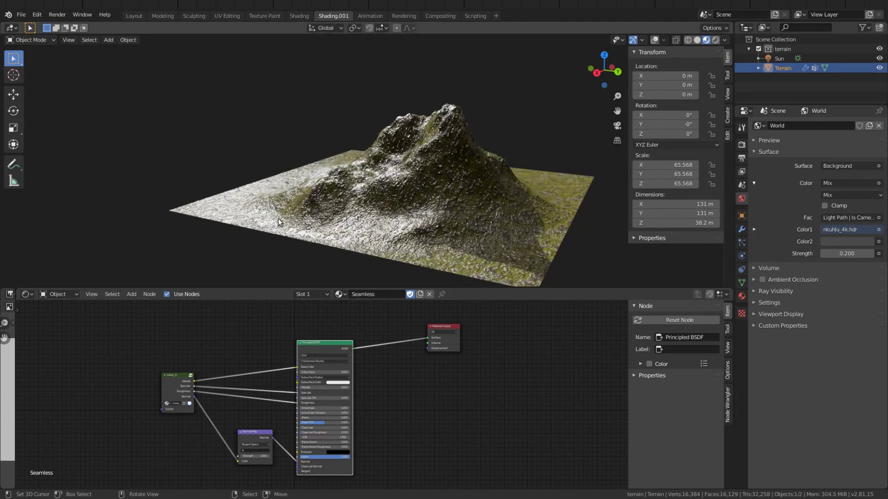
middle_click_drag(243, 171, 378, 183)
scroll(378, 183, "up", 3)
Swap the texture node group of the Seamless material for another moss group
left_click(165, 403)
type("mo")
left_click(173, 420)
middle_click_drag(234, 240, 185, 259)
Replace the moss node group in the Seamless material with the first grass group
left_click(165, 403)
left_click(167, 404)
type("gr")
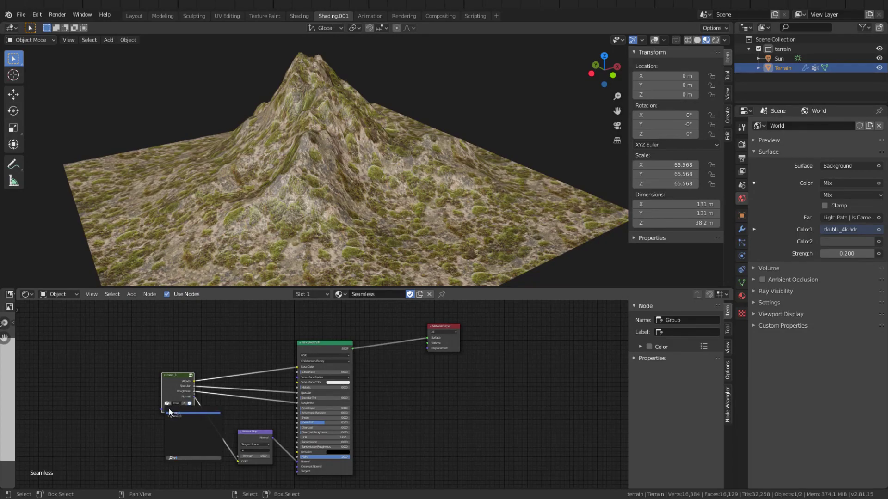
left_click(170, 411)
middle_click_drag(222, 259, 312, 284)
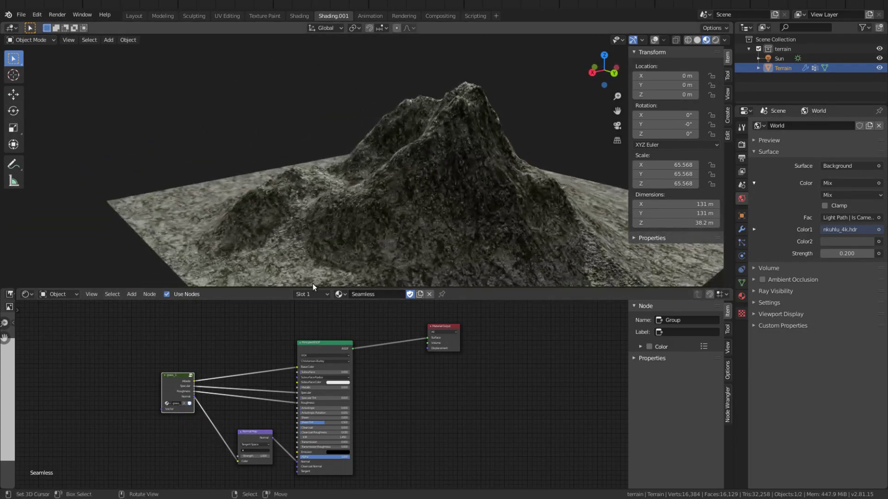
Change the node group in the Seamless material to the second grass group
left_click(167, 404)
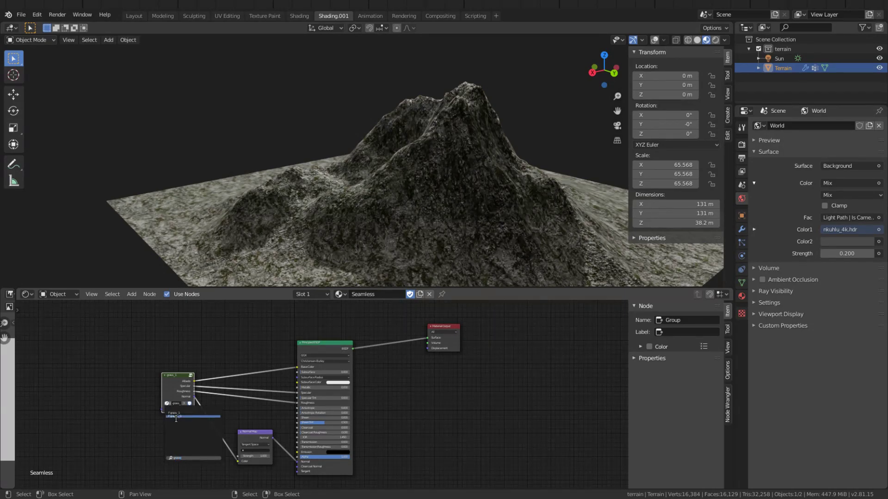
left_click(181, 417)
middle_click_drag(296, 258, 326, 292)
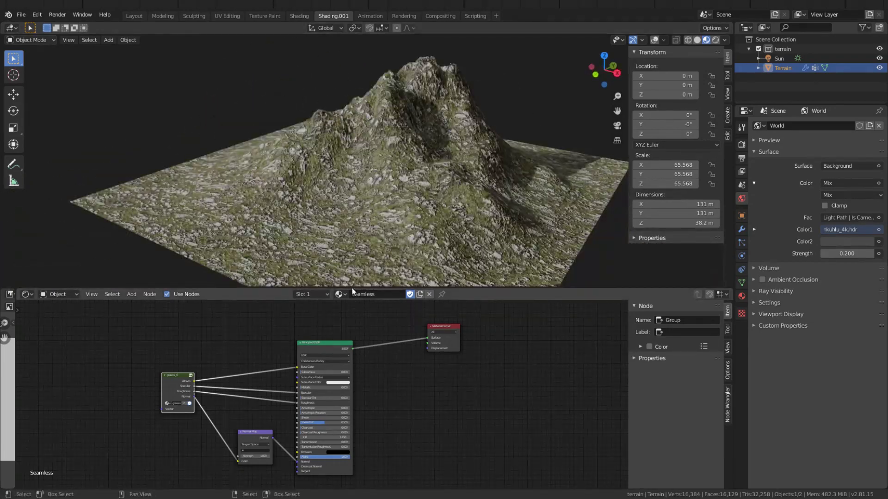
Assign the terrain_mix material to the terrain and enter Edit Mode on its mesh
left_click(340, 295)
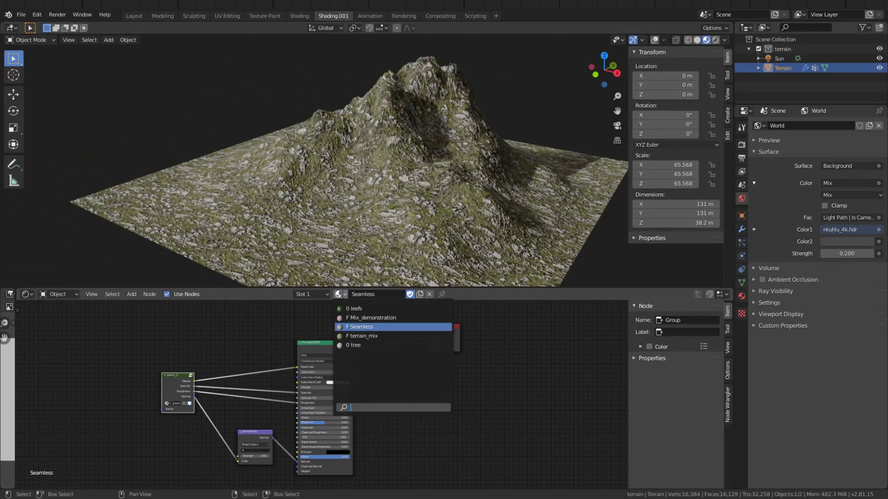
left_click(384, 337)
middle_click_drag(271, 216, 293, 157)
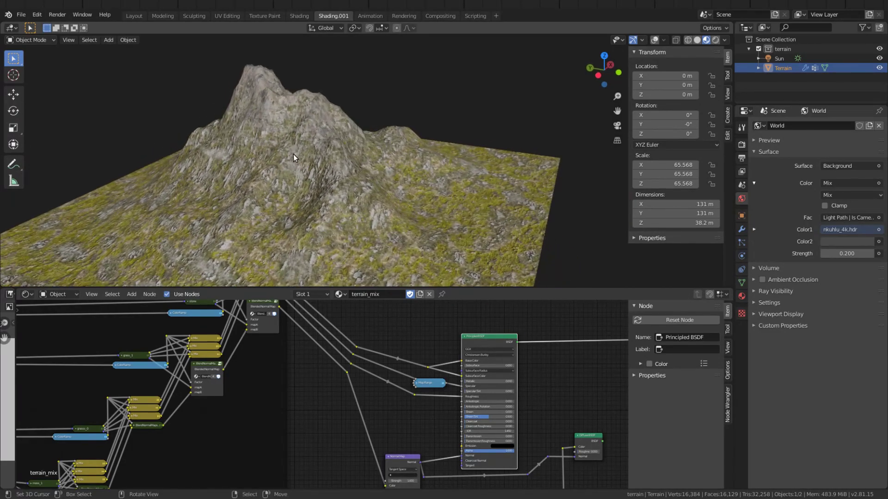
scroll(293, 154, "down", 2)
scroll(226, 347, "down", 5)
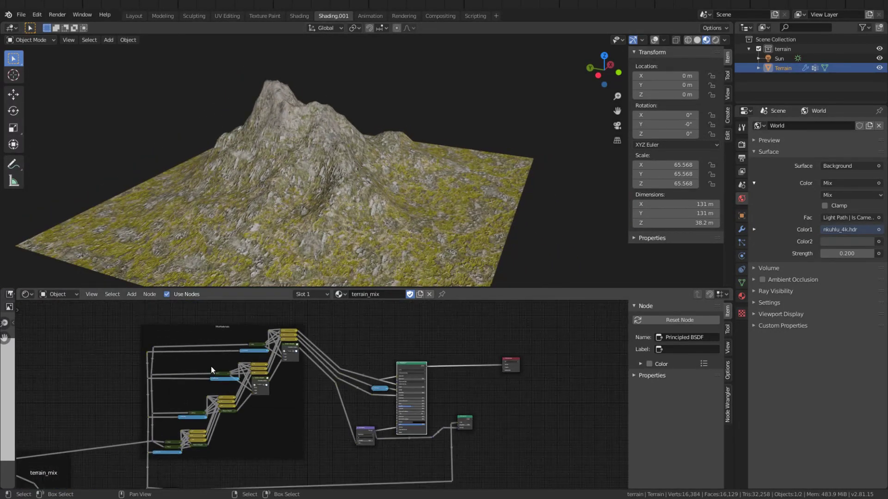
middle_click_drag(278, 159, 261, 163)
key("Tab")
scroll(356, 218, "down", 2)
Try raising the selected part of the terrain along Z with proportional editing to test how the mixed material adapts
key("g")
key("z")
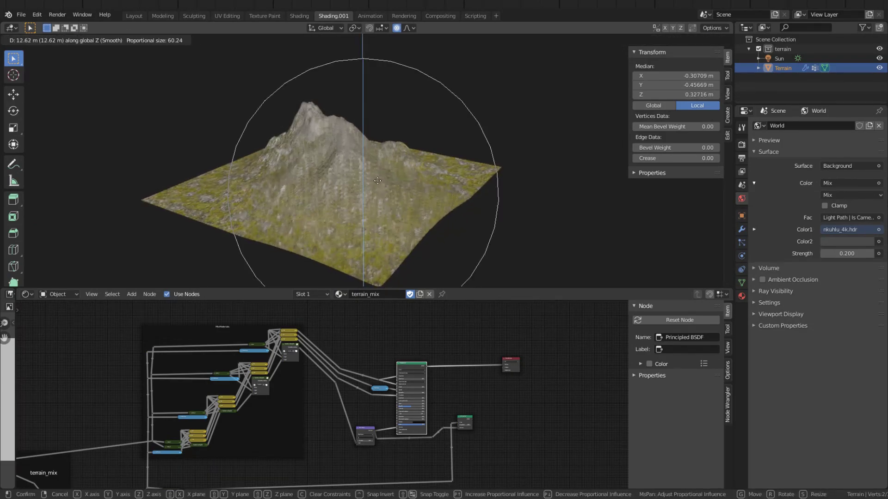
left_click(317, 236)
scroll(317, 236, "up", 4)
middle_click_drag(316, 236, 289, 163)
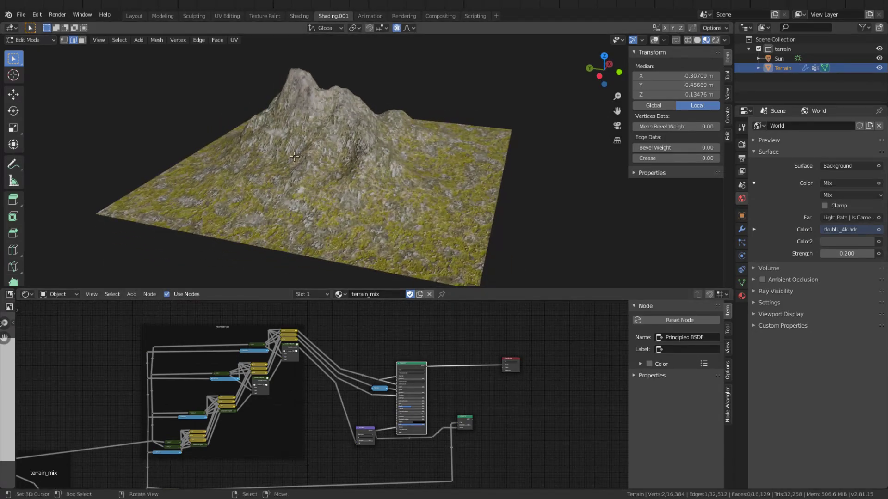
Preview the output of the colour node that feeds the Diffuse BSDF on the terrain
middle_click_drag(217, 417, 292, 396)
scroll(289, 396, "down", 1)
scroll(293, 396, "up", 1)
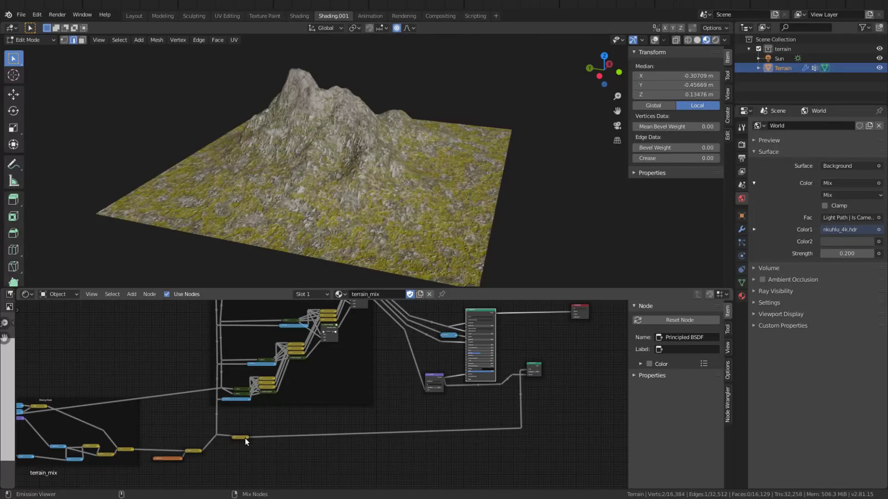
left_click(245, 438, "ctrl+shift")
middle_click_drag(336, 143, 430, 173)
Preview the uppermost Mix node of the Mix Materials frame on the terrain
scroll(430, 172, "up", 1)
middle_click_drag(398, 363, 352, 423)
scroll(315, 346, "up", 5)
scroll(314, 342, "up", 1)
left_click(314, 330, "ctrl+shift")
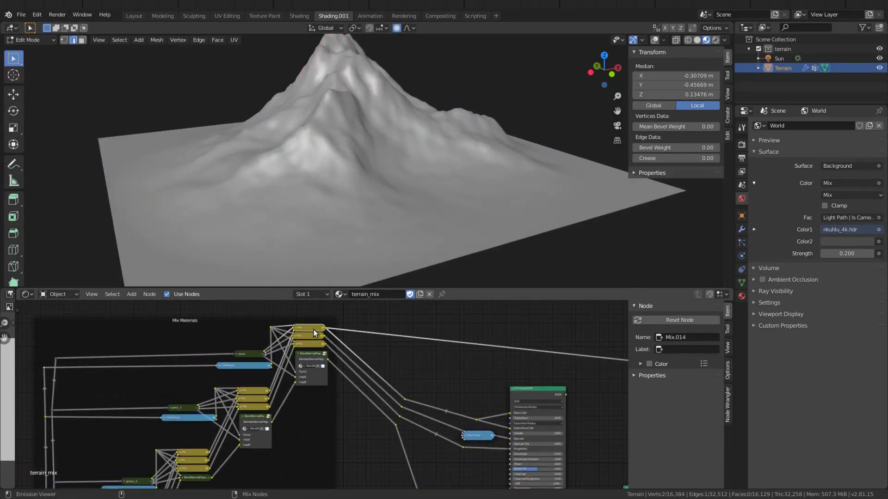
middle_click_drag(278, 172, 386, 177)
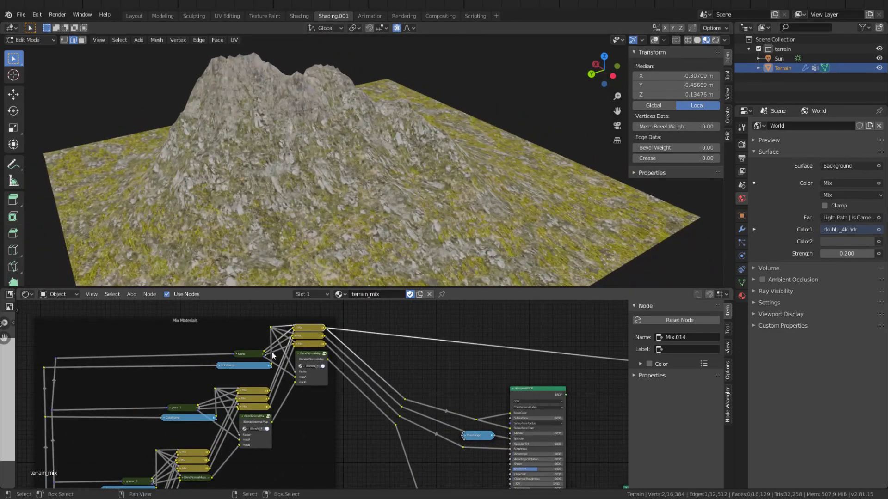
Preview the other two final Mix nodes and the normal map blending group in the Mix Materials frame
left_click(295, 335, "ctrl+shift")
left_click(309, 337, "ctrl+shift")
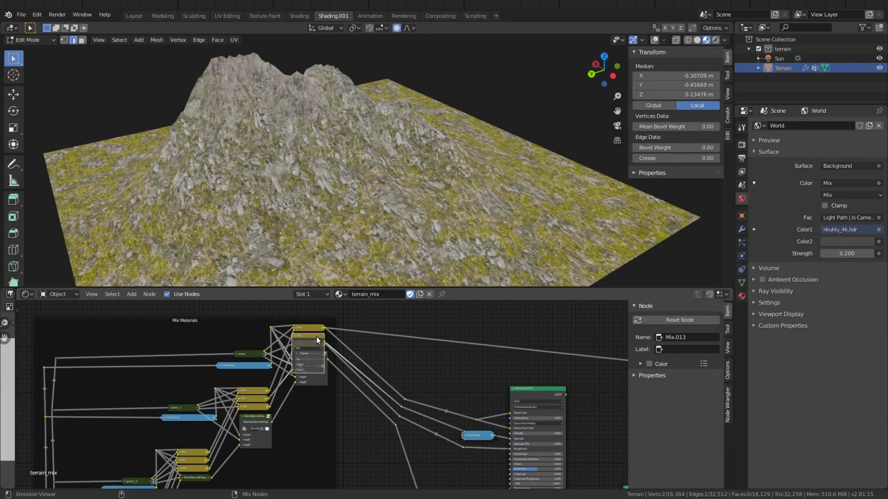
left_click(295, 335)
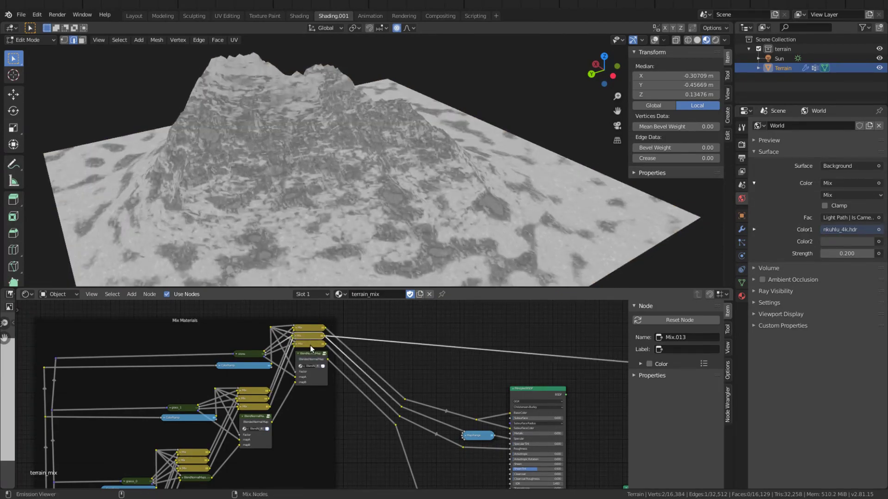
left_click(311, 345, "ctrl+shift")
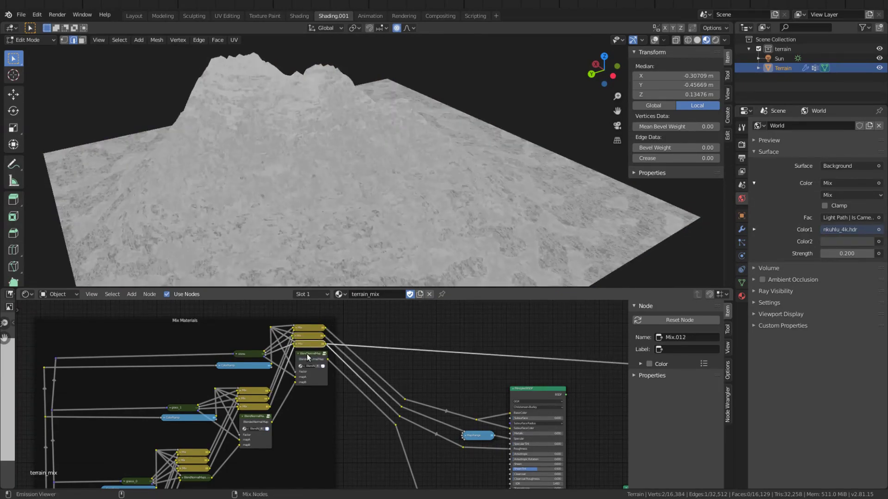
left_click(306, 354, "ctrl+shift")
middle_click_drag(224, 190, 407, 166)
Reconnect the Principled BSDF to the material output and view the full terrain material
middle_click_drag(515, 378, 446, 360)
left_click(454, 371, "ctrl+shift")
middle_click_drag(282, 151, 430, 164)
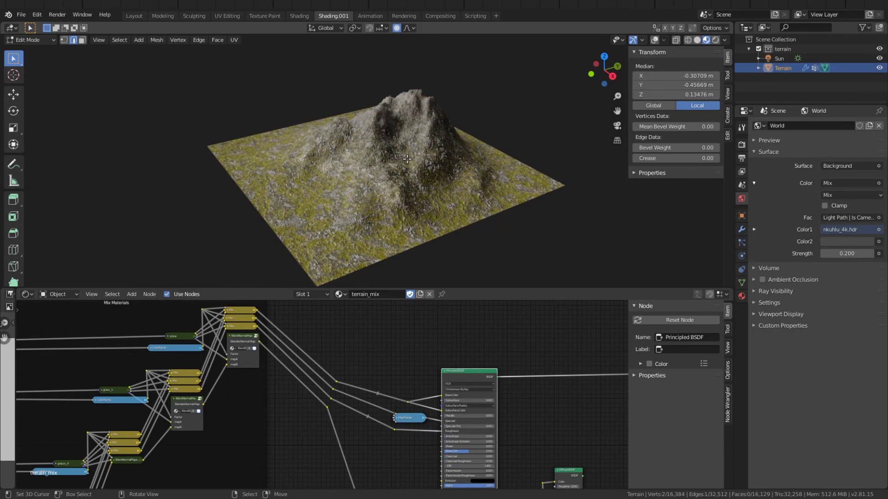
Show the viewport overlays and extrude the terrain's negative-Y border edge loop more than 100 m along negative Y
key("alt+shift+z")
middle_click_drag(296, 204, 266, 199)
left_click(241, 193, "alt")
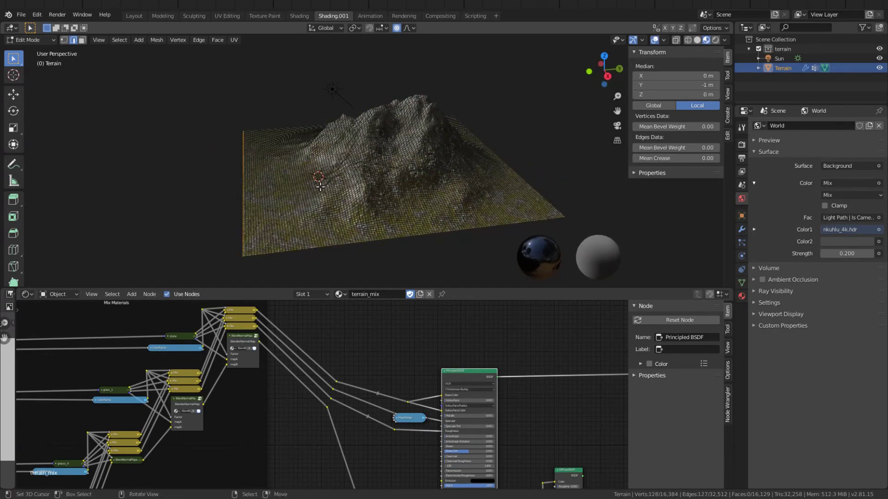
scroll(241, 192, "down", 3)
key("e")
key("y")
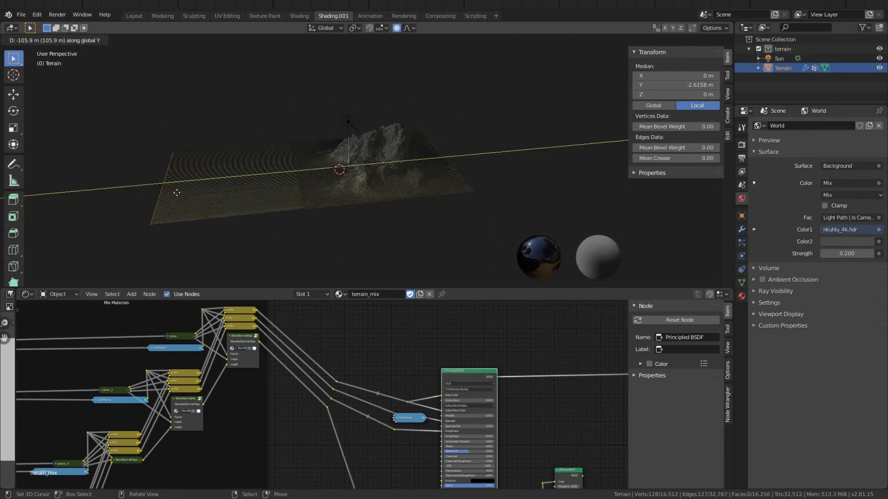
left_click(178, 192)
Divide the extruded terrain strip with 33 evenly spaced loop cuts
key("ctrl+r")
scroll(210, 172, "up", 20)
left_click(211, 172)
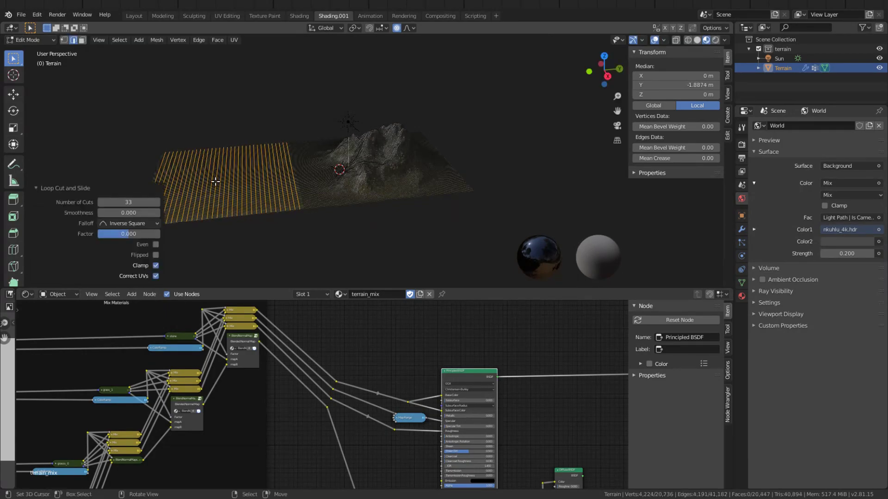
left_click(216, 182)
Raise the first high ground in the extruded area along Z, using proportional editing with a reduced influence radius
key("g")
key("z")
left_click(271, 158)
right_click(231, 158)
key("g")
key("z")
scroll(239, 146, "up", 6)
left_click(235, 137)
Raise another hill along Z near the outer end of the extruded area with proportional editing
right_click(179, 192)
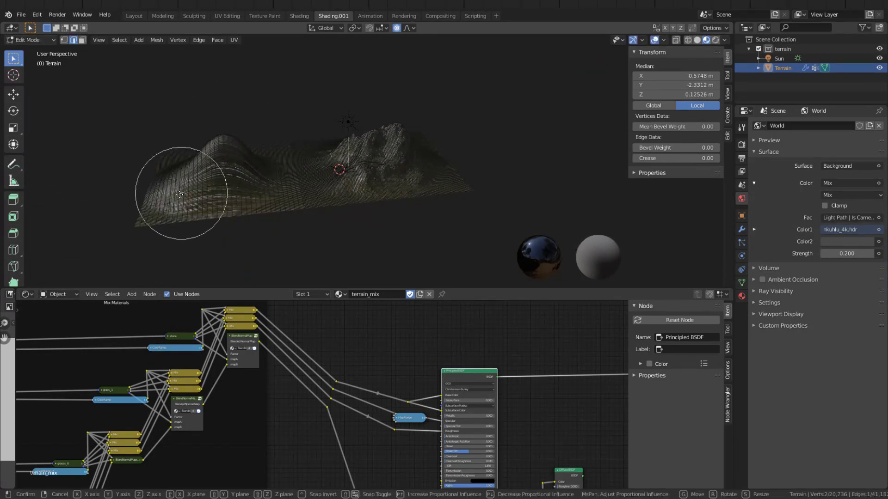
key("g")
key("z")
left_click(180, 163)
middle_click_drag(182, 164, 281, 180)
middle_click_drag(362, 276, 423, 159)
Raise two more hills in the extruded area along Z, the last by about 13.1 m with a proportional size of 34
right_click(338, 216)
key("g")
key("z")
left_click(340, 185)
right_click(391, 182)
key("g")
key("z")
left_click(393, 162)
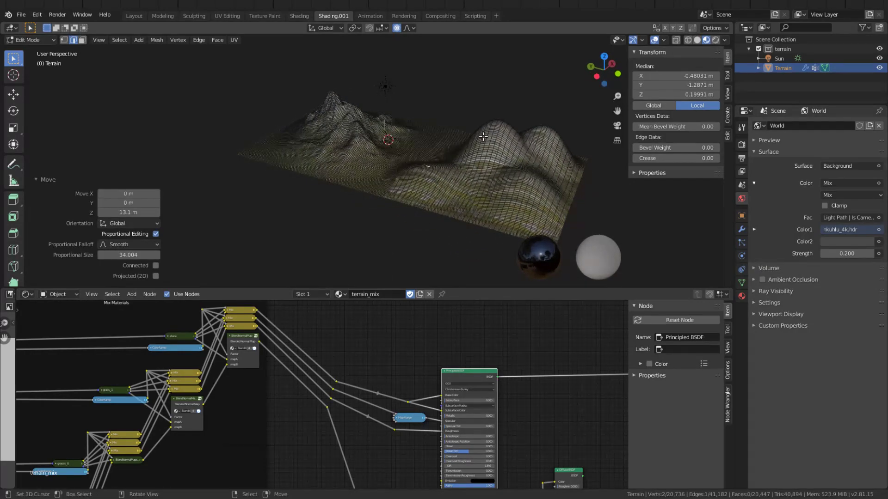
Set the proportional falloff to Random and roughen the new hills by moving a hilltop point along Z with a larger influence radius
right_click(487, 136)
left_click(407, 28)
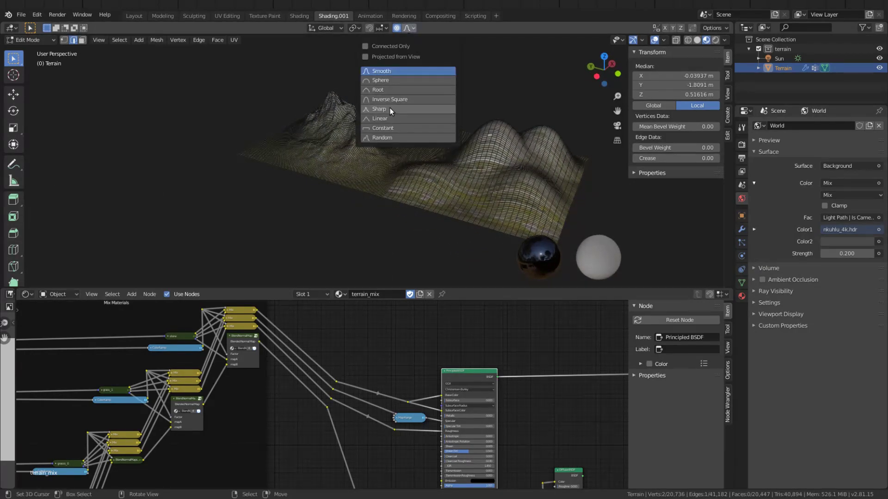
left_click(381, 137)
key("g")
key("z")
scroll(480, 147, "down", 12)
left_click(480, 147)
Enable X-ray, circle-select the extended terrain area and smooth its vertices
key("alt+z")
key("c")
left_click(477, 182)
key("Escape")
key("w")
key("ctrl+v")
left_click(414, 171)
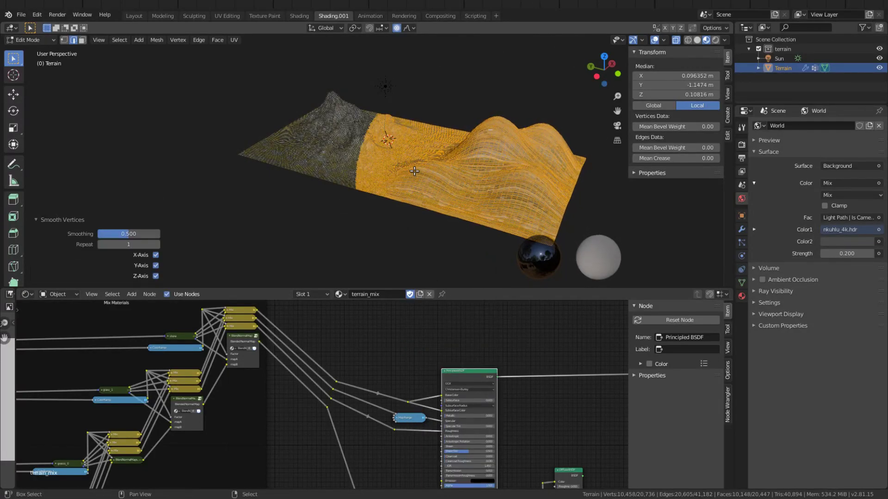
UV-unwrap the whole terrain mesh, return to Object Mode and check the material across the new hills
key("a")
key("u")
left_click(411, 173)
key("Tab")
middle_click_drag(467, 165, 357, 176)
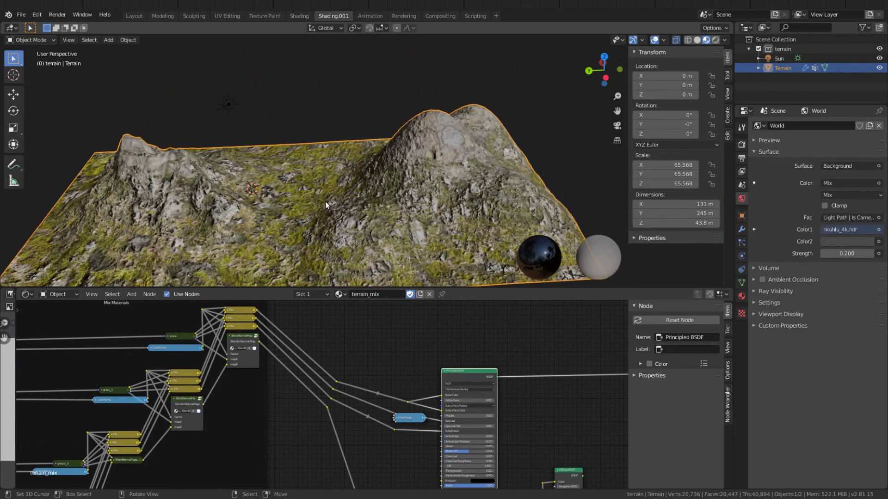
scroll(321, 218, "down", 3)
middle_click_drag(321, 218, 343, 159)
middle_click_drag(372, 340, 380, 331)
middle_click_drag(296, 204, 325, 197)
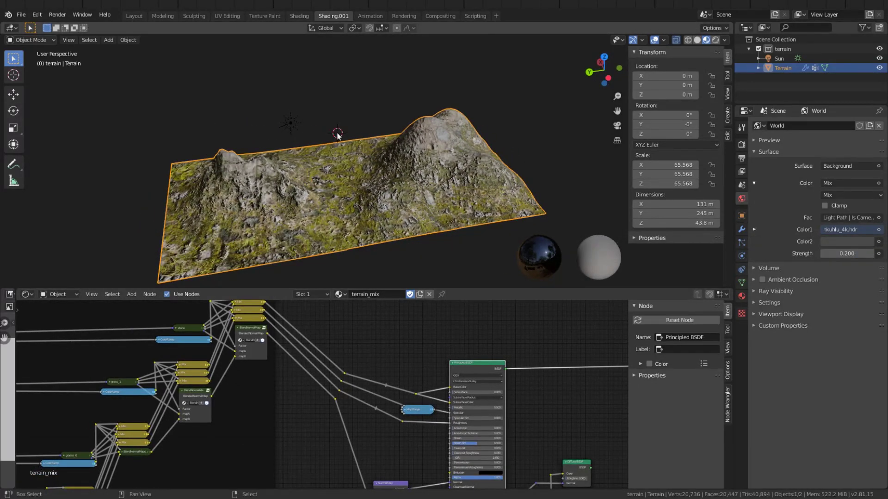
Add a Landscape mesh at the 3D cursor and scale it up by about 27.9
key("shift+a")
mouse_move(336, 135)
left_click(410, 238)
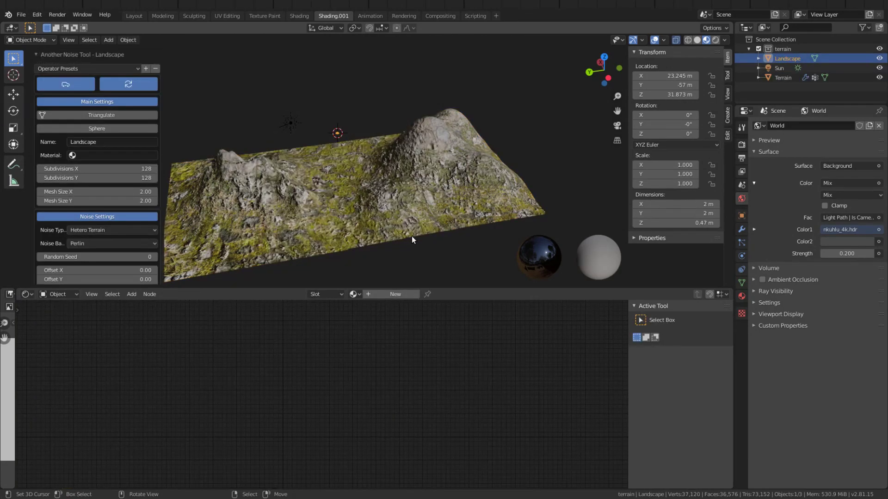
key("s")
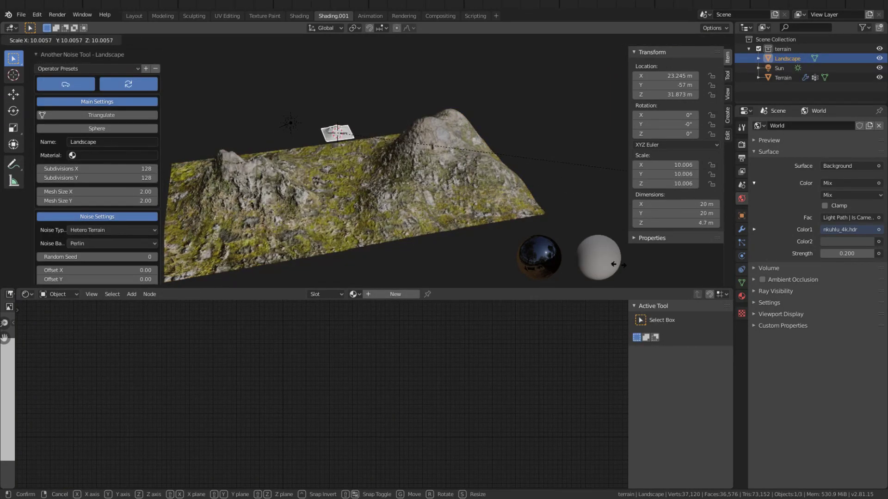
left_click(224, 141)
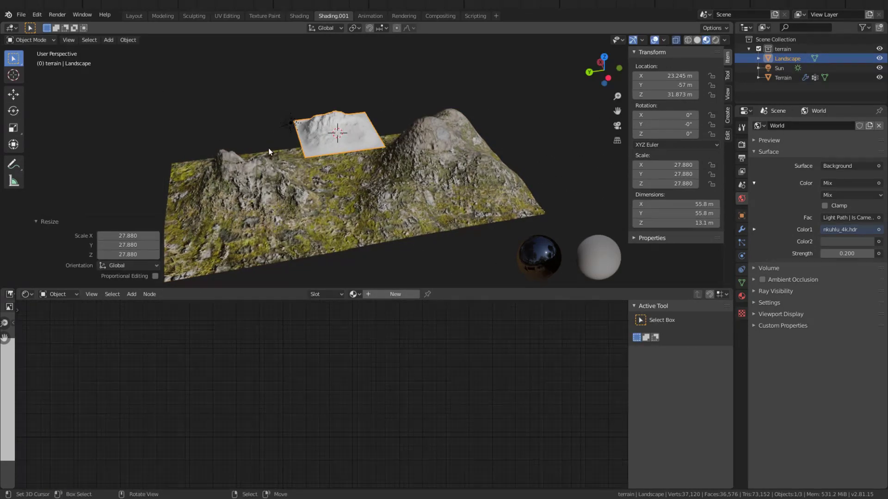
Assign the existing terrain_mix material to the new landscape mesh
left_click(742, 296)
left_click(759, 156)
left_click(680, 189)
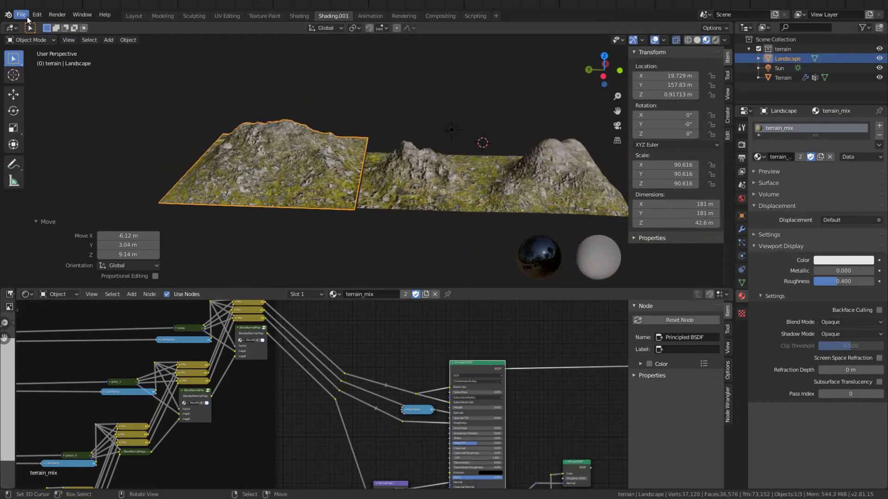
Open the recent file statues.blend without saving the changes to the terrain file
left_click(22, 15)
mouse_move(51, 44)
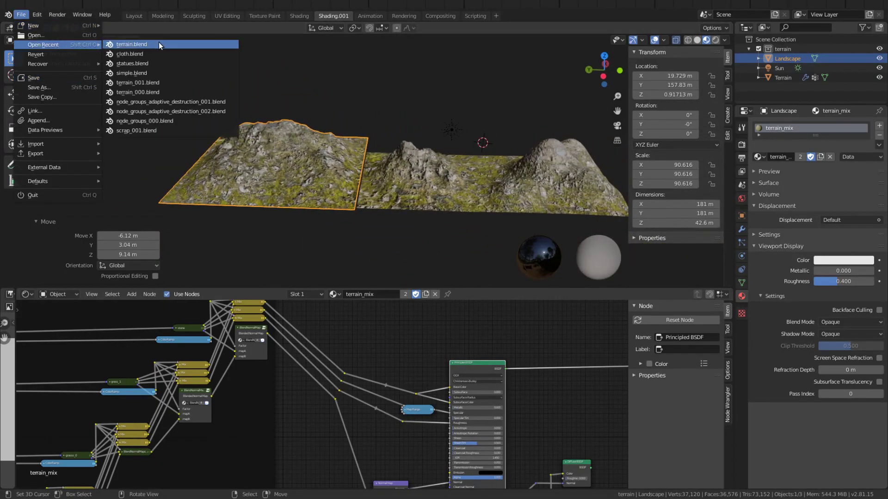
left_click(140, 63)
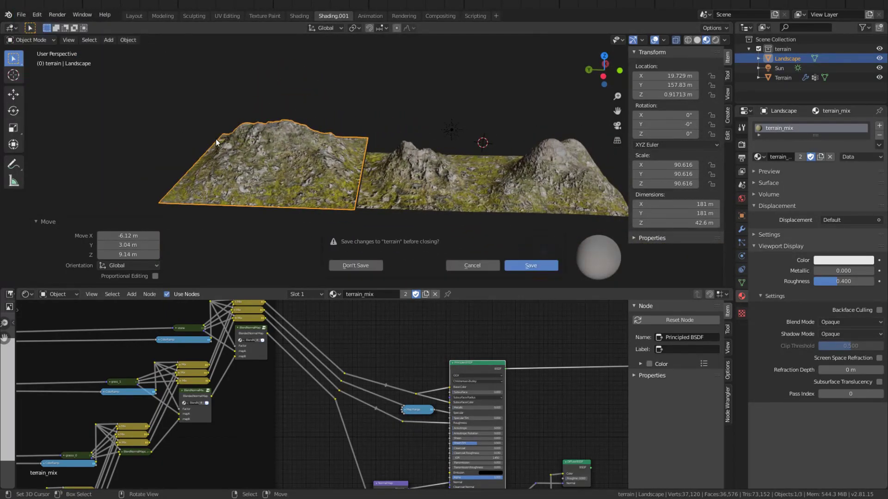
left_click(356, 263)
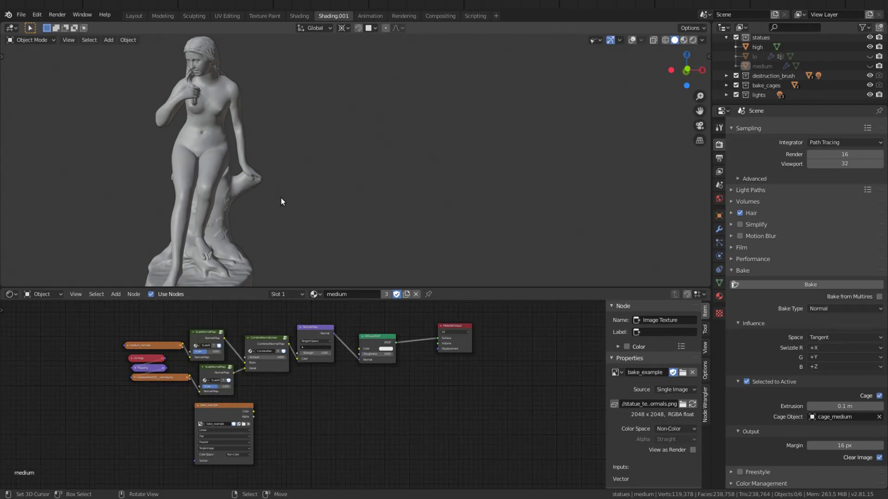
Select the high statue and switch the viewport to Material Preview shading to show its surface detail
left_click(185, 118)
middle_click_drag(231, 113, 323, 124, "shift")
scroll(312, 123, "up", 2)
middle_click_drag(280, 121, 389, 154, "shift")
scroll(374, 153, "down", 1)
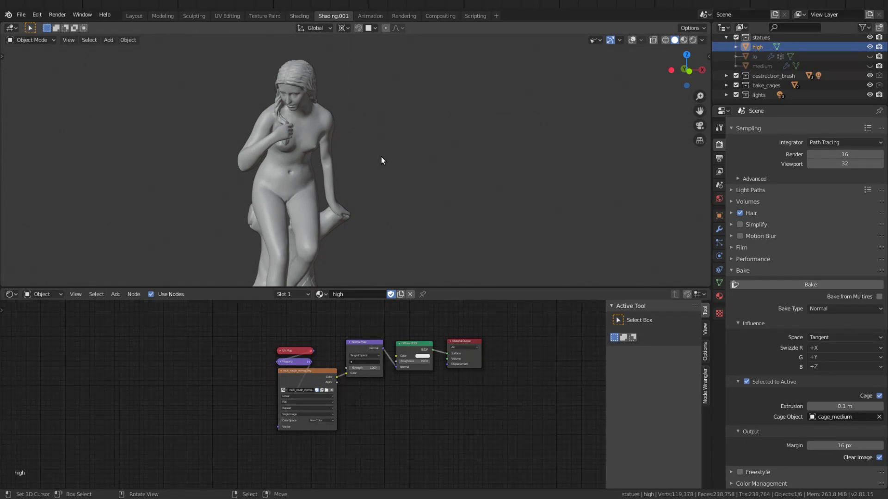
mouse_move(381, 157)
middle_mouse_down()
mouse_move(365, 146)
mouse_move(361, 155)
mouse_move(336, 150)
middle_mouse_up()
scroll(361, 155, "down", 2)
key("z")
left_click(259, 114)
scroll(301, 171, "up", 2)
mouse_move(303, 174)
middle_mouse_down()
mouse_move(327, 187)
mouse_move(305, 193)
middle_mouse_up()
scroll(292, 161, "up", 1)
scroll(258, 354, "up", 2)
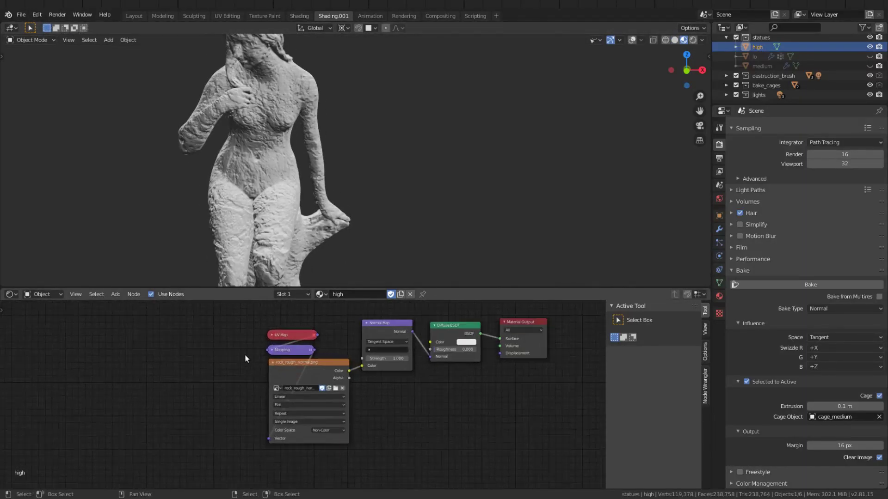
Swap the high statue's normal texture to Granite_normal.png and then to marblewhite0035__normal.png
left_click(276, 389)
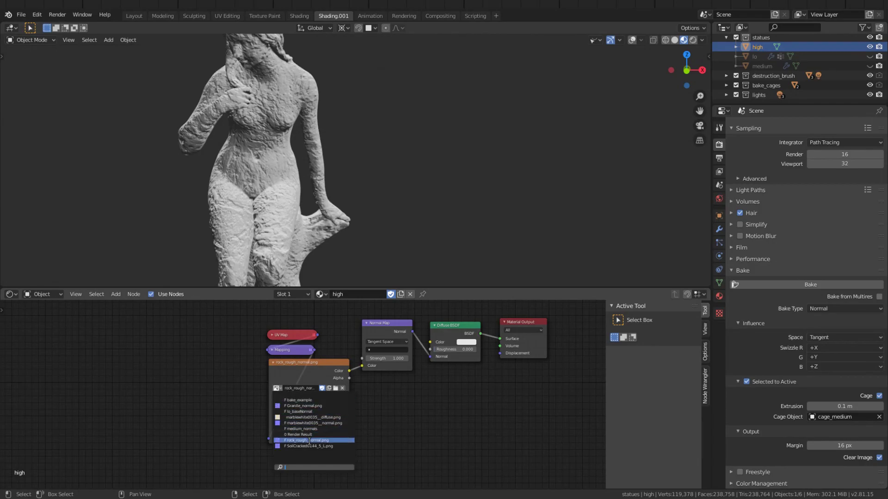
left_click(303, 405)
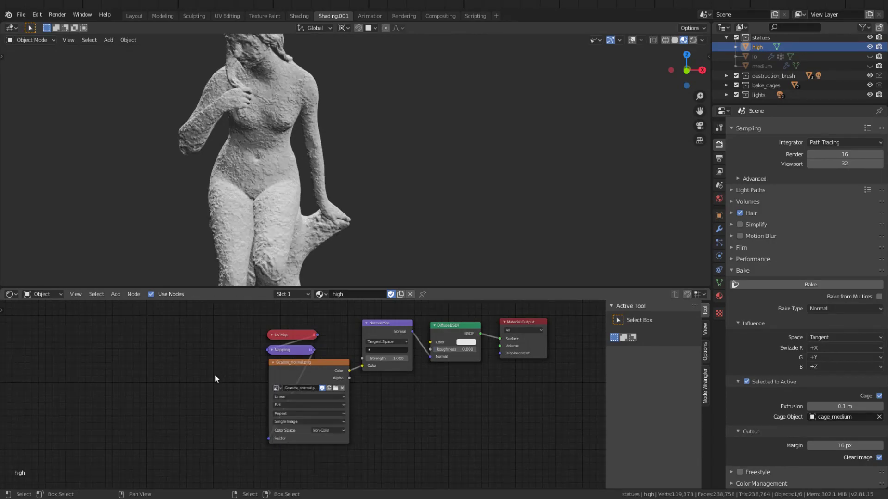
left_click(275, 391)
left_click(276, 389)
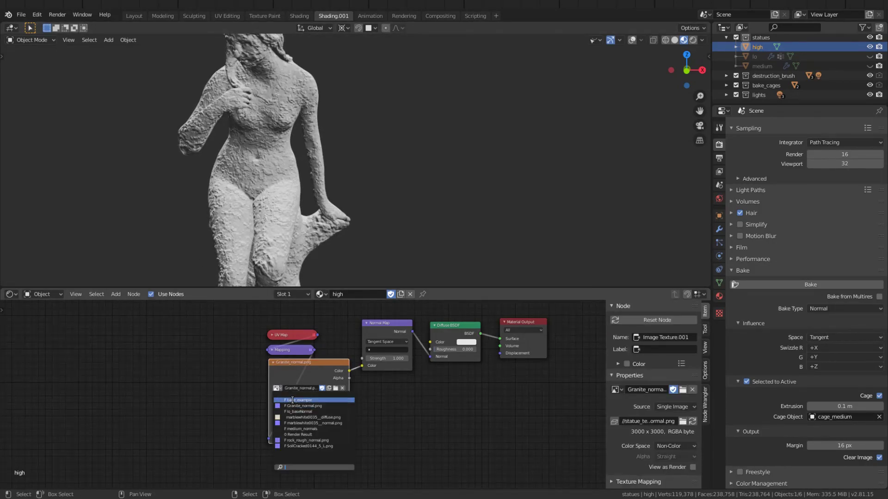
left_click(313, 423)
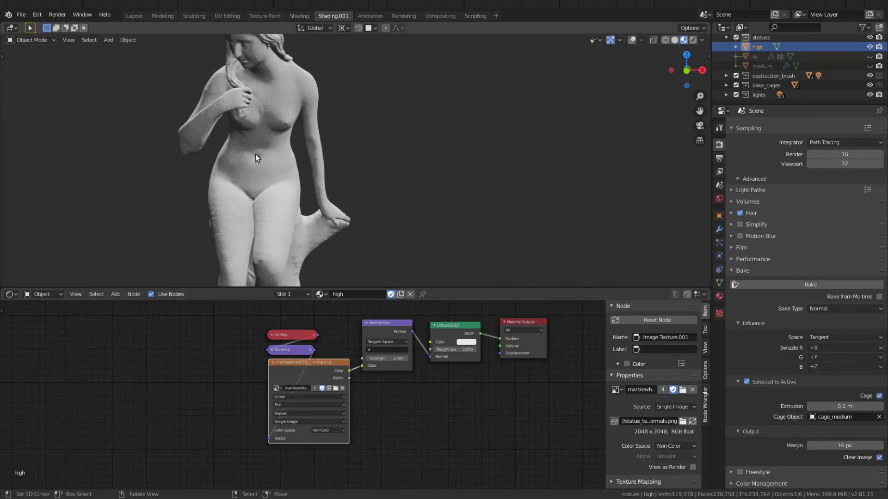
Preview Granite_normal.png and another normal map on the high statue, then restore marblewhite0035__normal.png
left_click(276, 389)
left_click(293, 406)
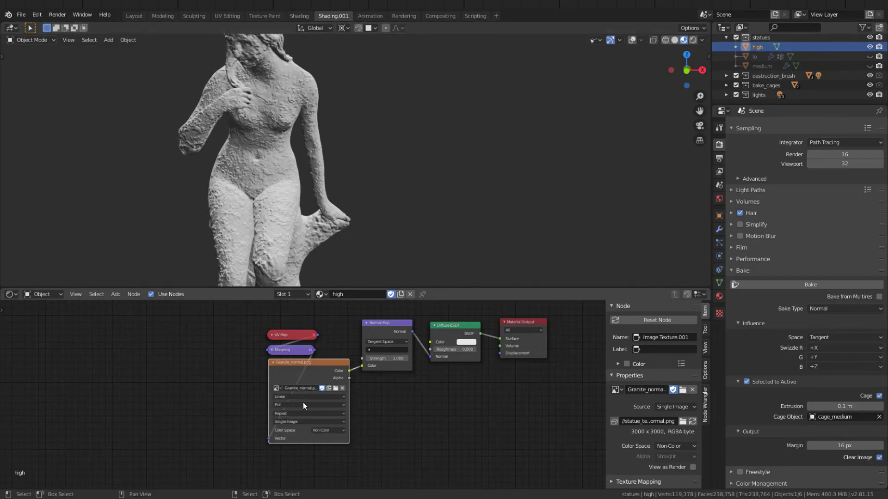
left_click(276, 389)
left_click(303, 426)
left_click(277, 389)
left_click(301, 444)
left_click(277, 388)
left_click(305, 426)
Turn on the viewport overlays to display the high statue's wireframe
scroll(377, 177, "down", 2)
scroll(374, 171, "up", 2)
key("z")
left_click(364, 115)
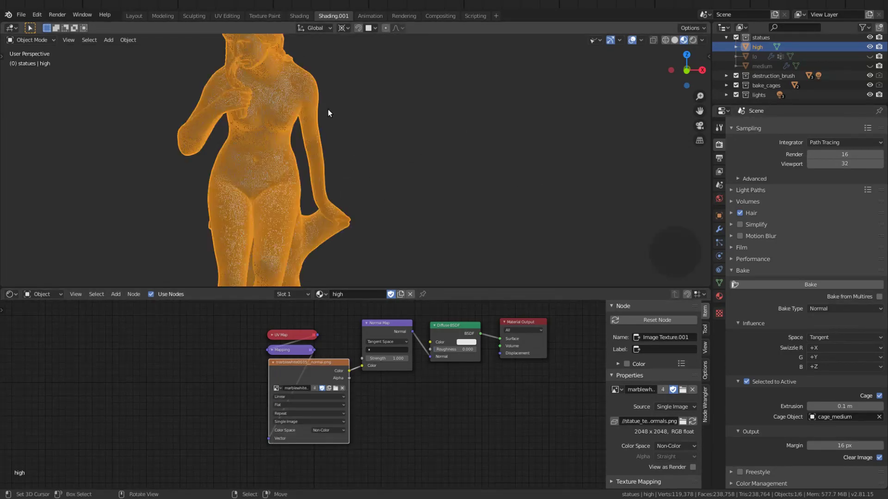
Examine the dense wireframe of the high statue up close from several angles
scroll(297, 116, "up", 2)
middle_click_drag(236, 106, 254, 116, "shift")
scroll(254, 115, "up", 3)
middle_click_drag(175, 90, 337, 147, "shift")
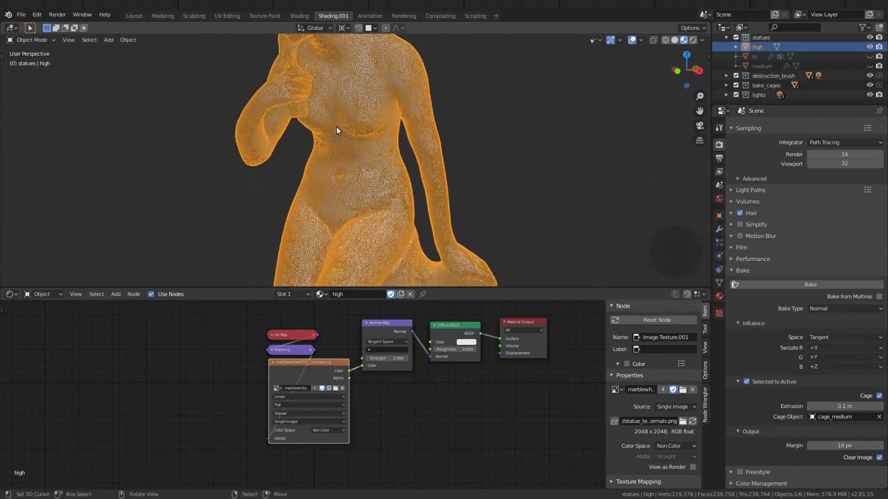
middle_click_drag(296, 71, 373, 135, "shift")
scroll(373, 135, "down", 3)
middle_click_drag(342, 104, 356, 138, "shift")
middle_click(356, 139, "alt")
middle_click_drag(465, 240, 337, 137, "shift")
scroll(375, 149, "down", 3)
mouse_move(387, 172)
middle_mouse_down()
mouse_move(317, 177)
mouse_move(387, 184)
middle_mouse_up()
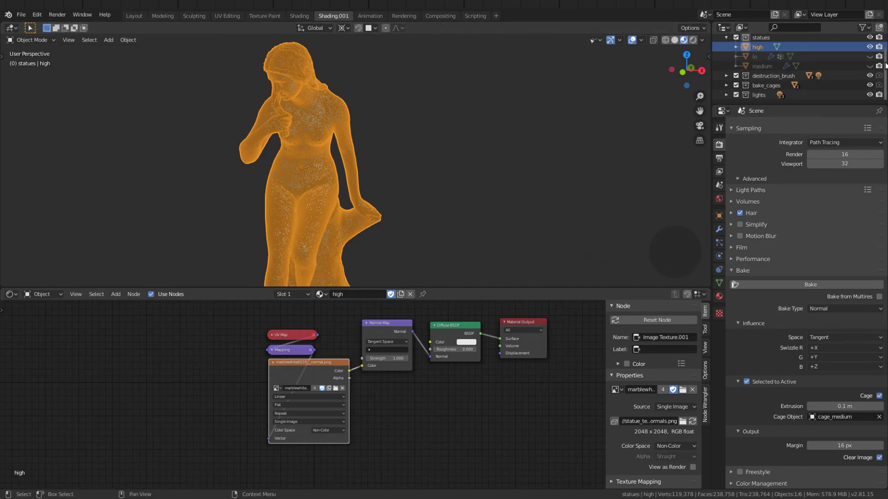
Unhide the medium statue and compare its wireframe with the high statue's
left_click(869, 67)
right_click(493, 152)
scroll(500, 154, "down", 2)
middle_click_drag(474, 171, 418, 171, "shift")
scroll(407, 170, "up", 3)
middle_click_drag(358, 161, 419, 157, "shift")
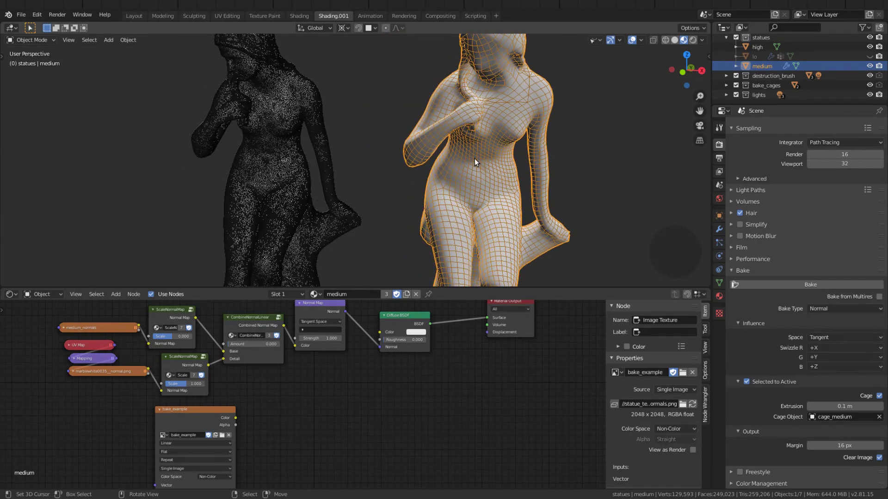
scroll(470, 157, "down", 1)
middle_click_drag(472, 166, 415, 168)
left_click(307, 179)
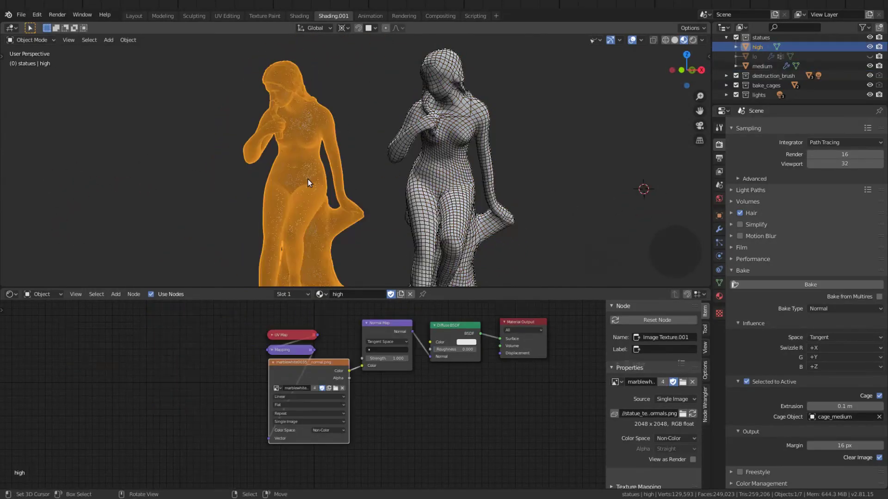
Hide the overlays, select the medium statue and set the ScaleNormalMap scale for medium_normals to 1
key("shift+alt+z")
right_click(301, 247)
scroll(175, 333, "up", 3)
middle_click_drag(176, 333, 243, 370)
scroll(305, 210, "up", 2)
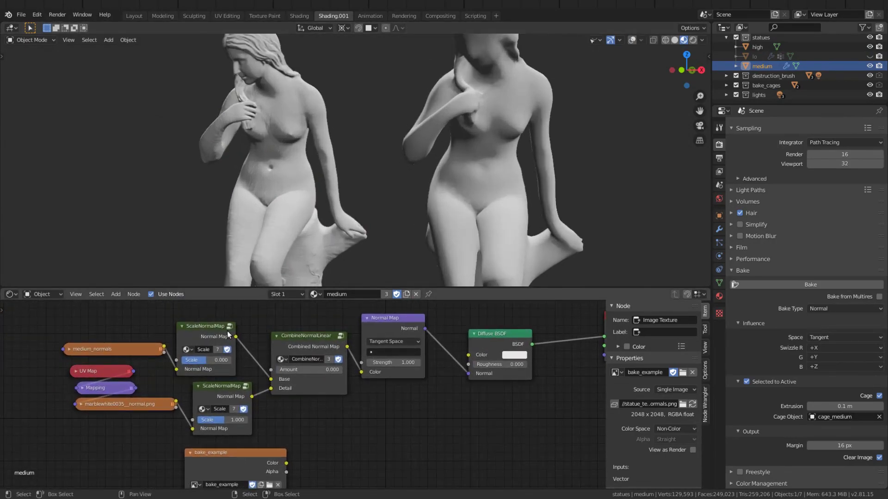
left_click(208, 358)
type("1")
key("Return")
right_click(268, 129)
key("g")
right_click(291, 177)
right_click(455, 173)
key("g")
right_click(470, 148)
Raise the CombineNormalLinear node's Amount to 1.000 in the medium material
scroll(439, 157, "down", 3)
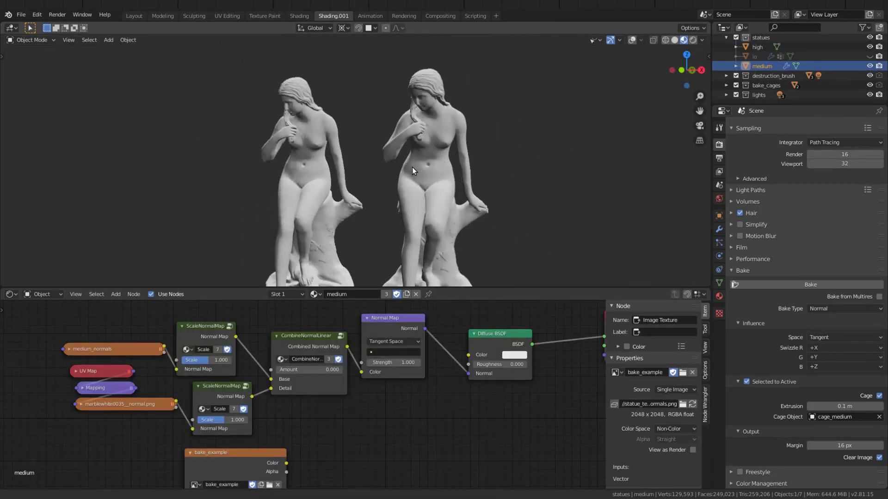
middle_click_drag(412, 167, 419, 143, "shift")
middle_click_drag(292, 407, 317, 386)
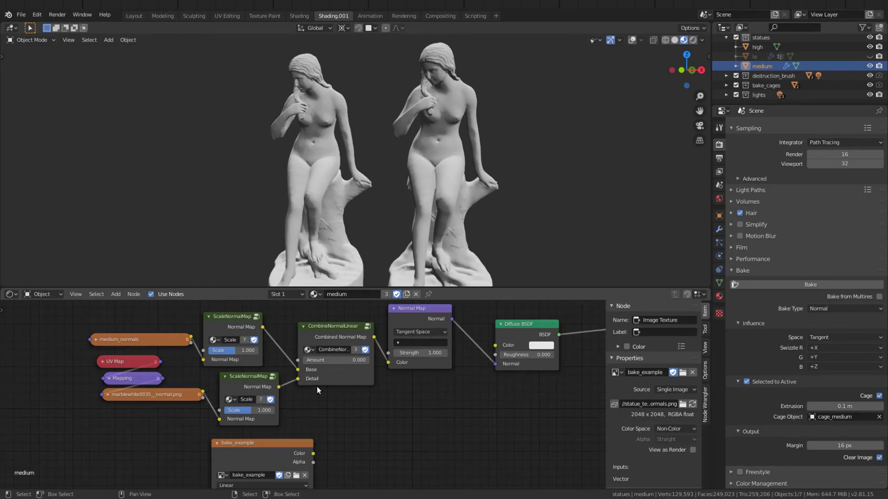
mouse_move(315, 360)
left_mouse_down()
mouse_move(365, 360)
mouse_move(325, 374)
mouse_move(369, 360)
mouse_move(306, 361)
mouse_move(369, 361)
left_mouse_up()
key("Tab")
key("Tab")
scroll(434, 167, "up", 5)
scroll(138, 395, "up", 1)
Expand the marblewhite0035 texture node in the medium material and switch its image to Granite_normal.png
left_click(139, 394)
key("h")
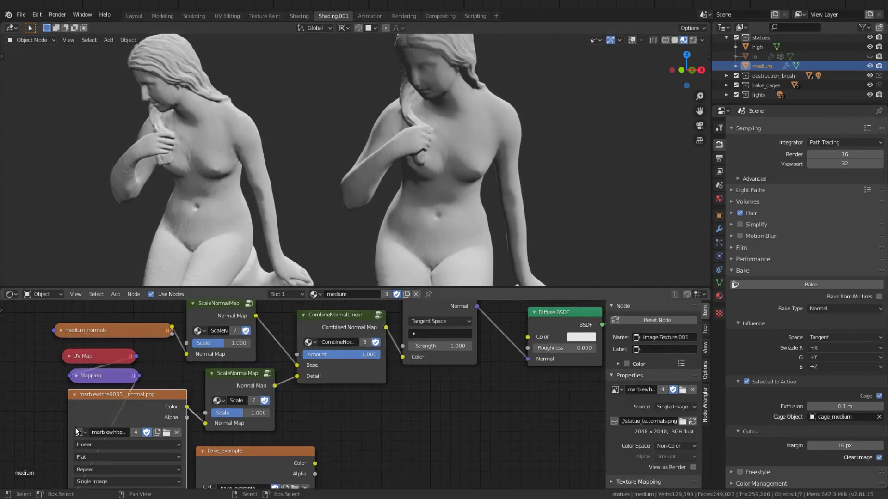
left_click(80, 433)
left_click(104, 342)
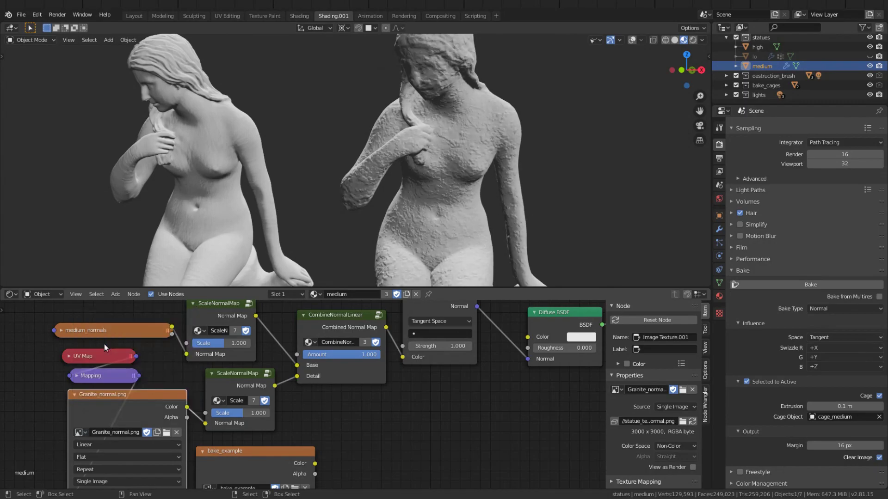
Try SoilCracked0144_5_L.png and then rock_rough_normal.png as the medium statue's detail normal map
left_click(87, 433)
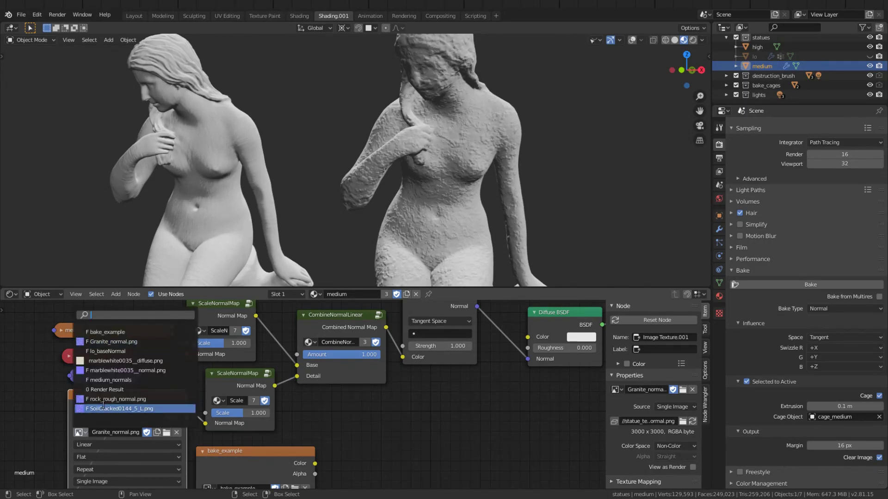
left_click(90, 425)
left_click(81, 433)
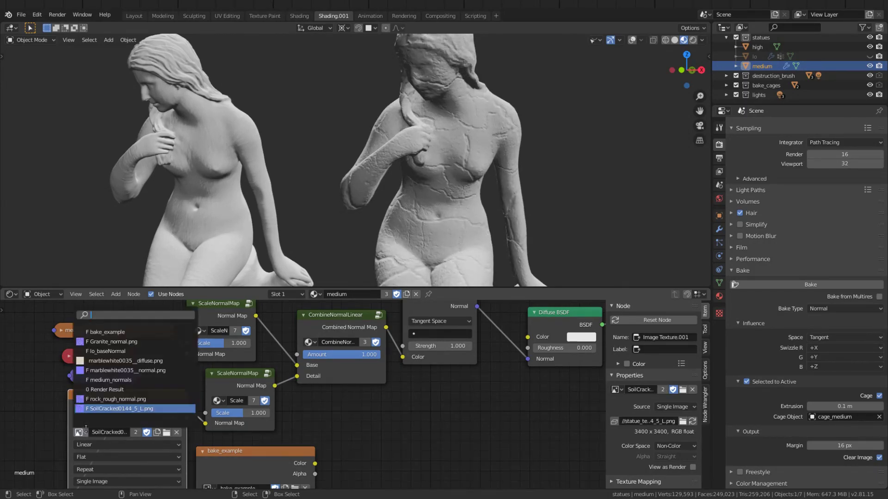
left_click(114, 400)
middle_click_drag(466, 82, 408, 140)
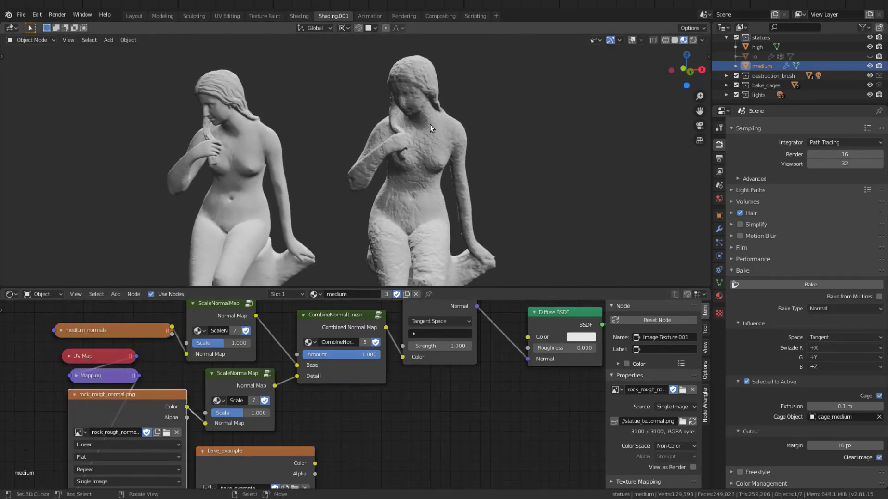
Restore marblewhite0035__normal.png as the detail image, collapse the node and lower the CombineNormalLinear Amount to 0
left_click(80, 432)
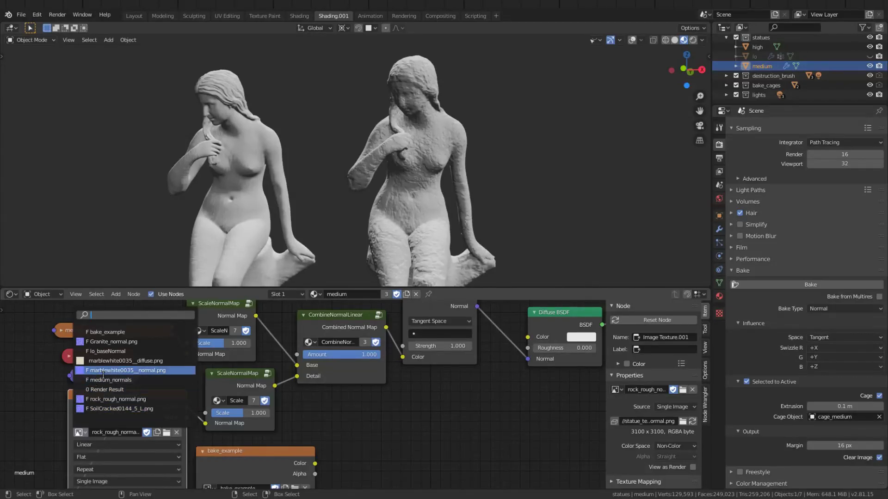
left_click(103, 370)
key("h")
left_click_drag(356, 357, 279, 357)
Connect the bake_example texture's Color output to the Normal Map node's Color input in the medium material
middle_click_drag(392, 165, 371, 172)
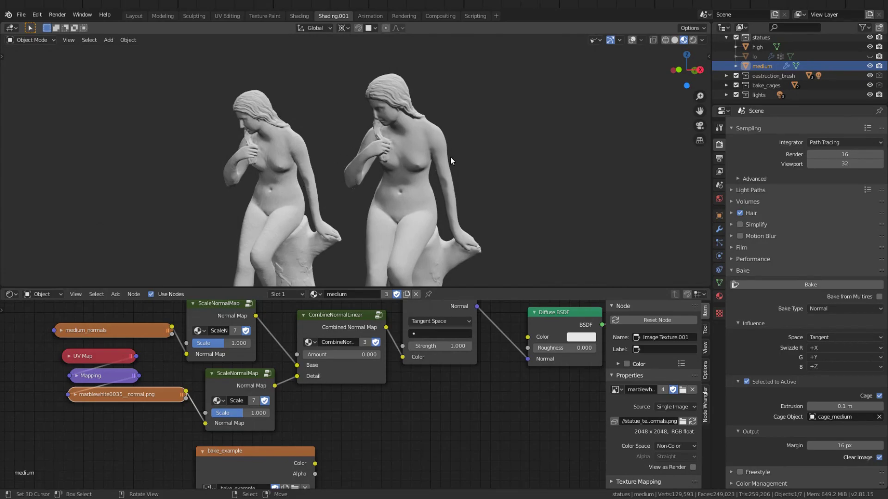
middle_click_drag(390, 195, 434, 159)
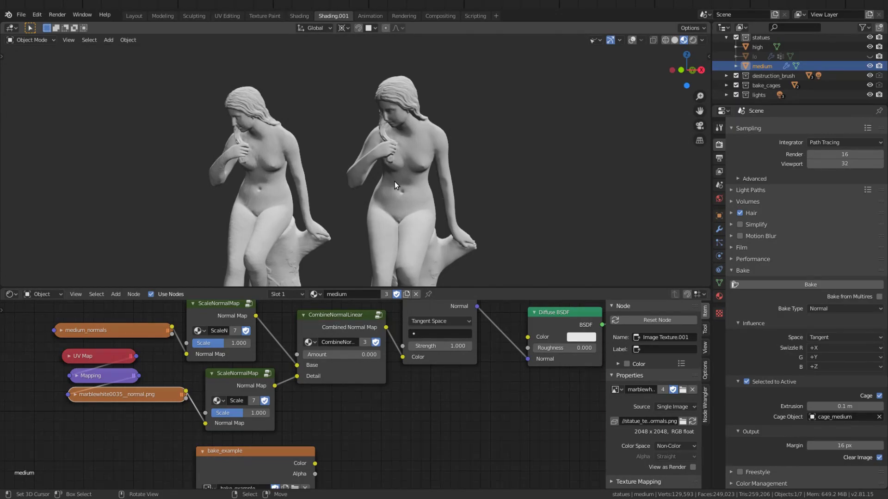
middle_click_drag(395, 181, 399, 184)
scroll(329, 379, "down", 2)
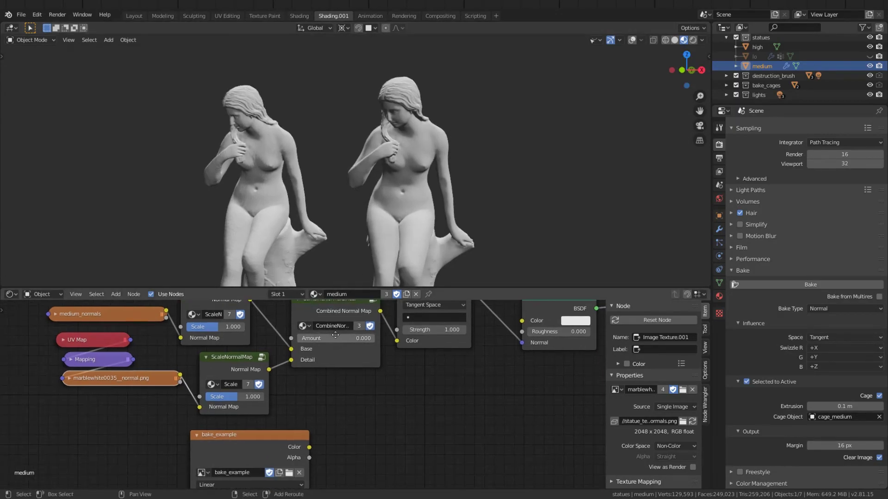
scroll(324, 392, "down", 1)
left_click_drag(309, 432, 373, 353)
Select the high statue and switch its texture node's image to rock_rough_normal.png
left_click(254, 227)
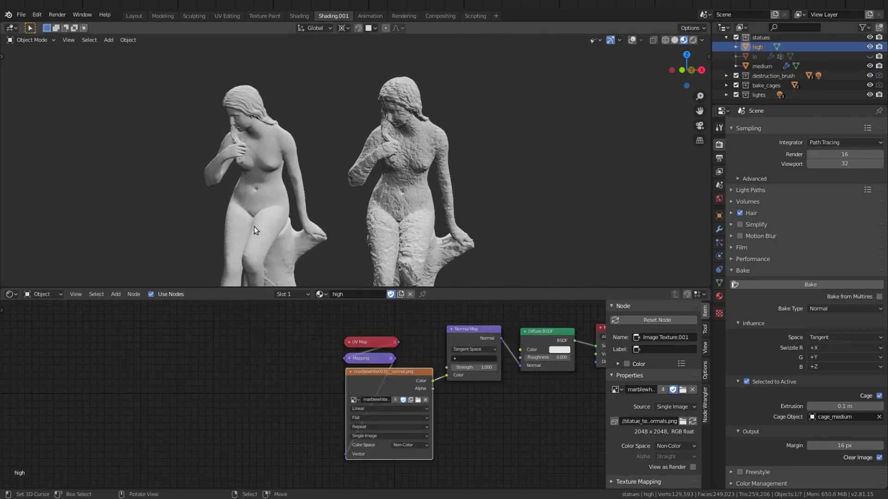
left_click(355, 401)
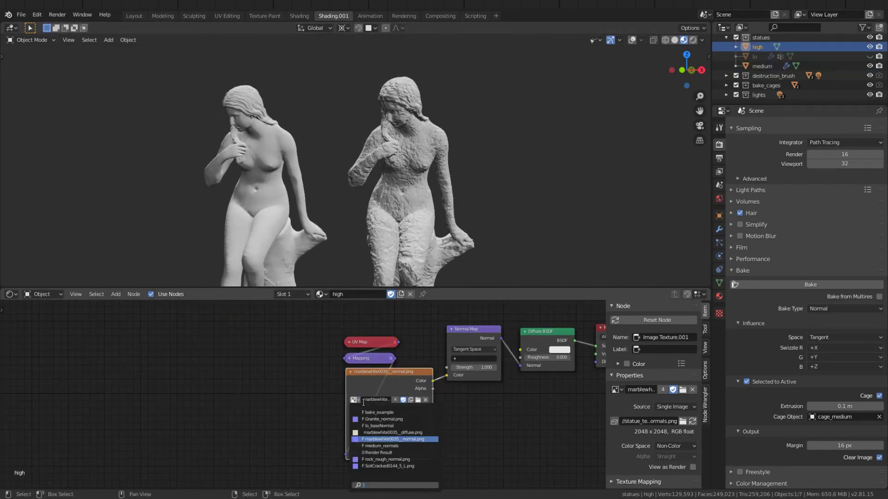
left_click(381, 459)
Select the medium statue and examine its bake_example normal map up close in the Texture Paint workspace
left_click(389, 214)
scroll(303, 417, "up", 1)
middle_click_drag(300, 419, 296, 419)
scroll(356, 239, "up", 4)
mouse_move(356, 239)
middle_mouse_down()
mouse_move(367, 218)
mouse_move(357, 169)
mouse_move(386, 167)
mouse_move(320, 175)
mouse_move(374, 152)
mouse_move(279, 165)
mouse_move(392, 164)
middle_mouse_up()
left_click(265, 15)
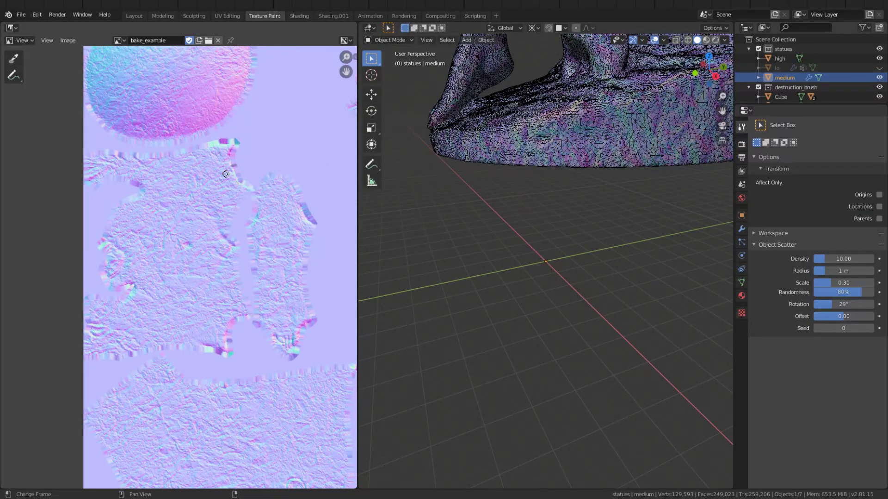
scroll(226, 174, "up", 8)
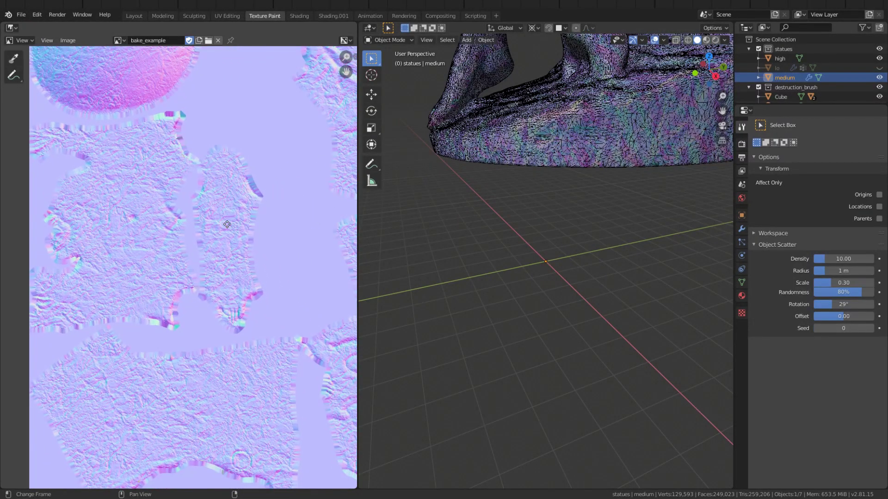
scroll(170, 212, "up", 5)
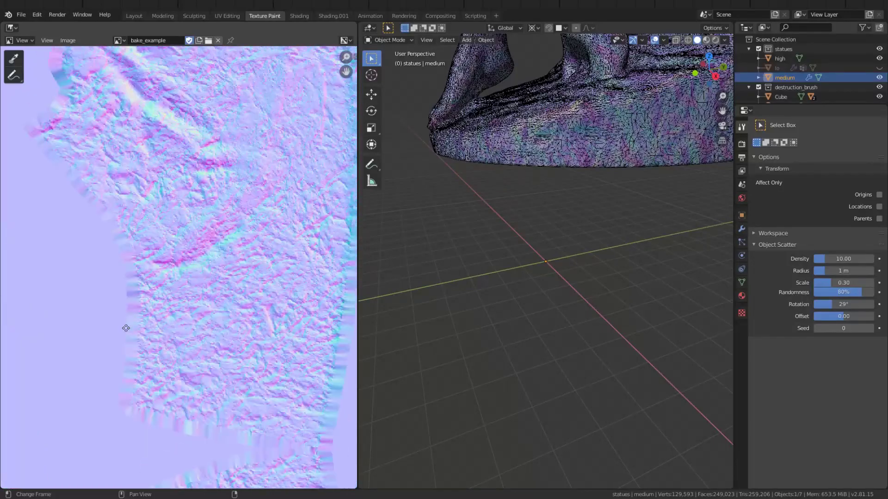
scroll(129, 292, "down", 6)
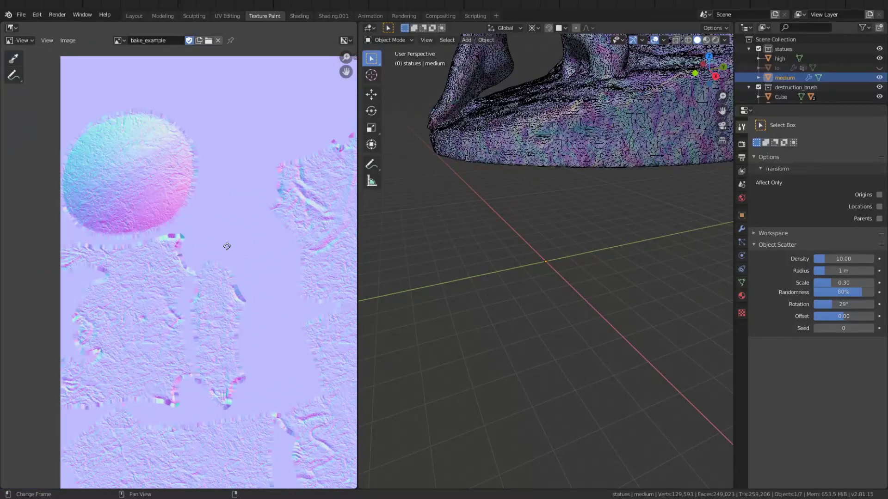
scroll(220, 214, "up", 7)
scroll(175, 209, "down", 4)
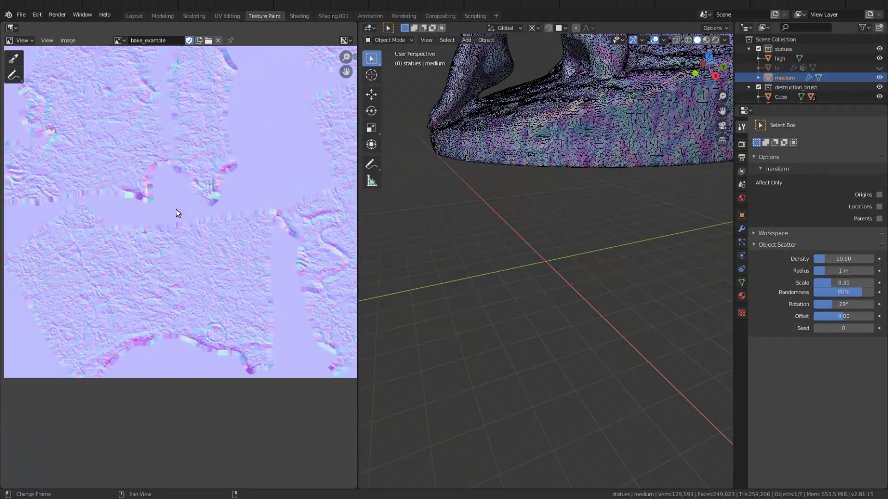
scroll(212, 237, "up", 4)
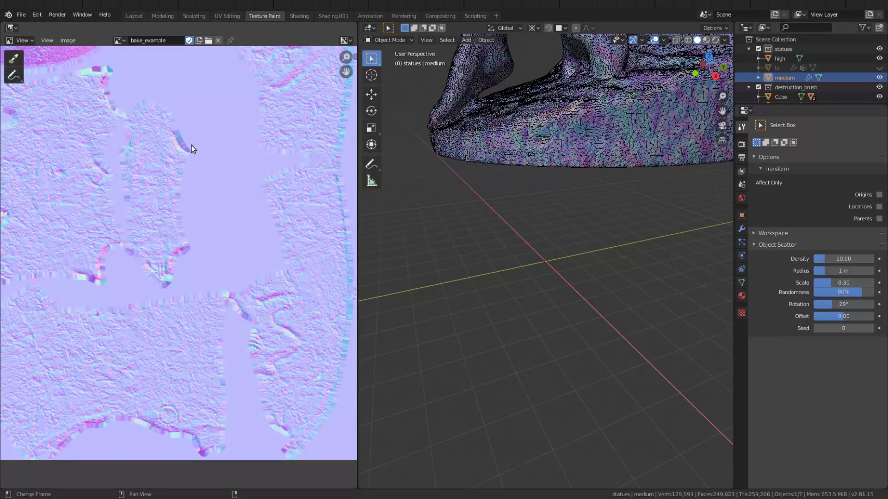
middle_click_drag(210, 151, 223, 195)
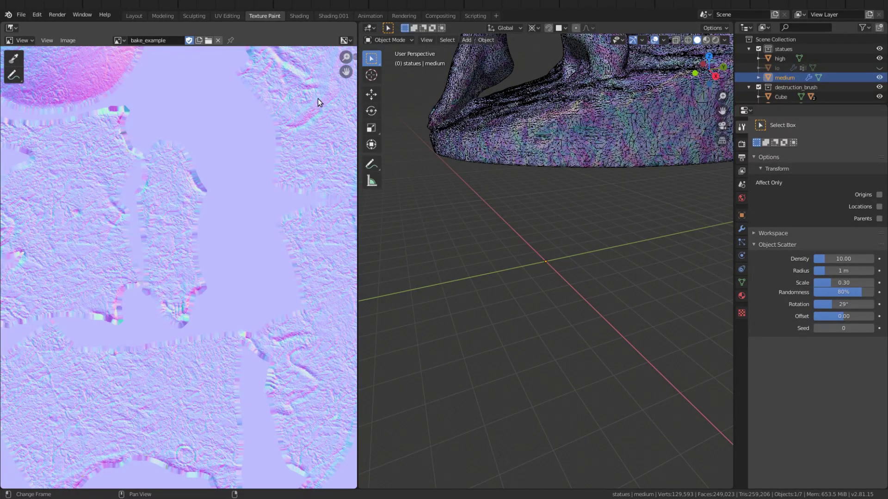
Switch to the Shading workspace and bring up the medium statue's material nodes
left_click(297, 16)
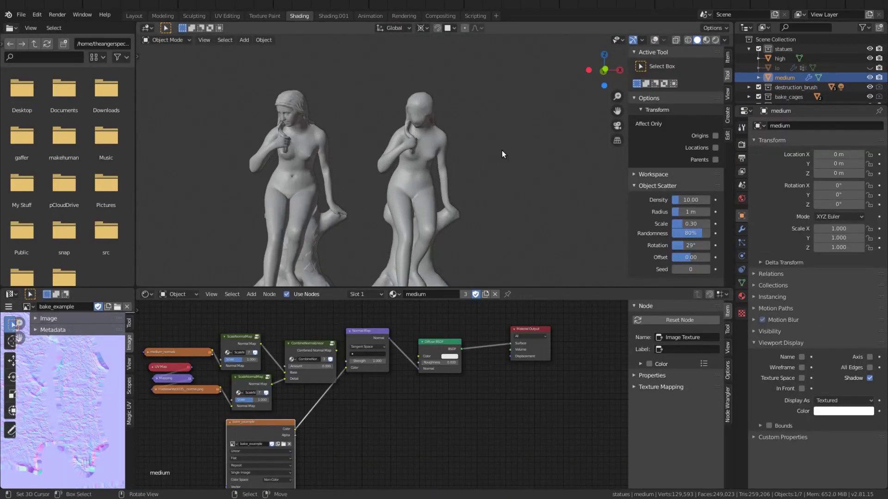
left_click(254, 173)
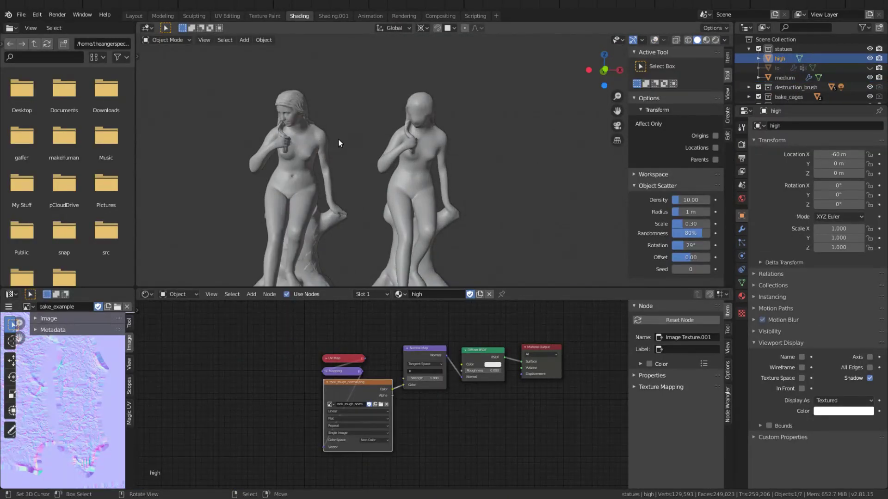
left_click(403, 134)
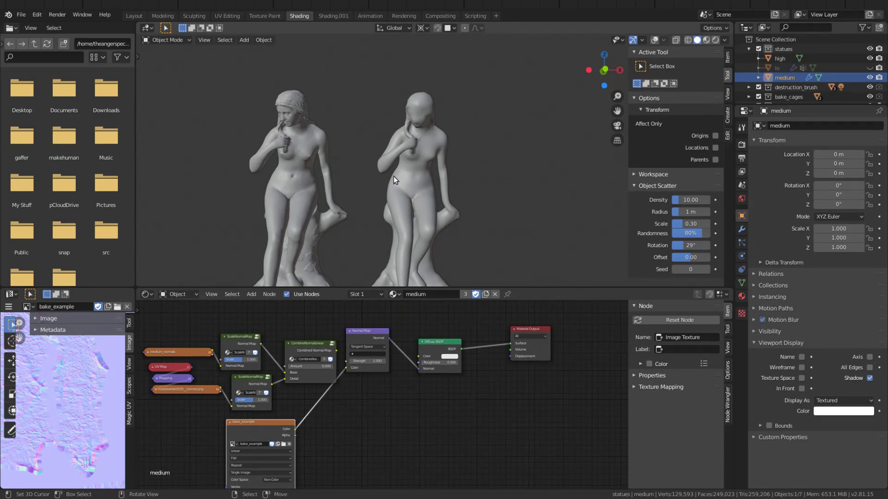
Connect CombineNormalLinear's Combined Normal Map output to the Normal Map node's Color input in the medium material
scroll(327, 366, "up", 2)
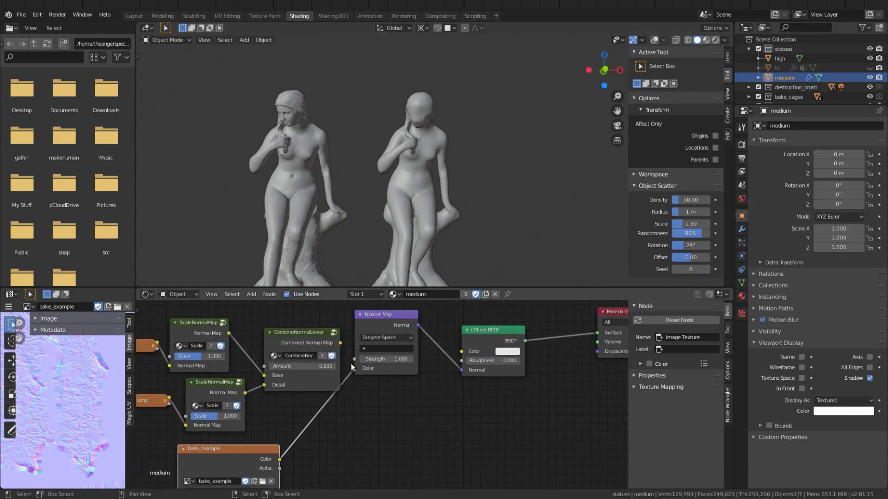
left_click_drag(334, 343, 359, 370)
scroll(407, 402, "up", 6)
middle_click_drag(416, 408, 452, 472)
middle_click_drag(351, 185, 354, 195)
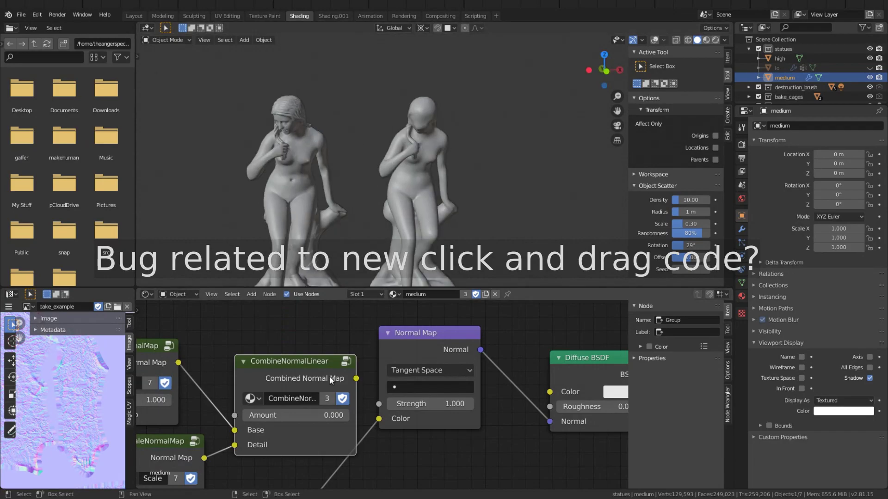
left_click(420, 335, "shift")
scroll(315, 460, "down", 3)
left_click_drag(361, 382, 379, 413)
middle_click_drag(319, 411, 406, 398)
scroll(406, 398, "down", 1)
Set the viewport shading to Material Preview and compare the high and medium statues' surfaces
left_click(706, 40)
scroll(327, 387, "up", 2)
middle_click_drag(412, 182, 393, 172)
scroll(412, 162, "up", 3)
middle_click_drag(329, 171, 367, 157, "shift")
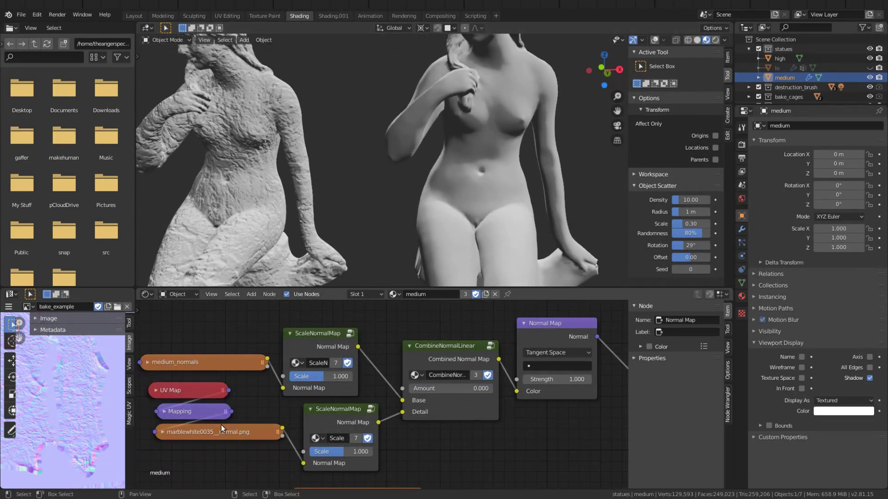
left_click_drag(221, 428, 221, 431)
scroll(419, 123, "down", 2)
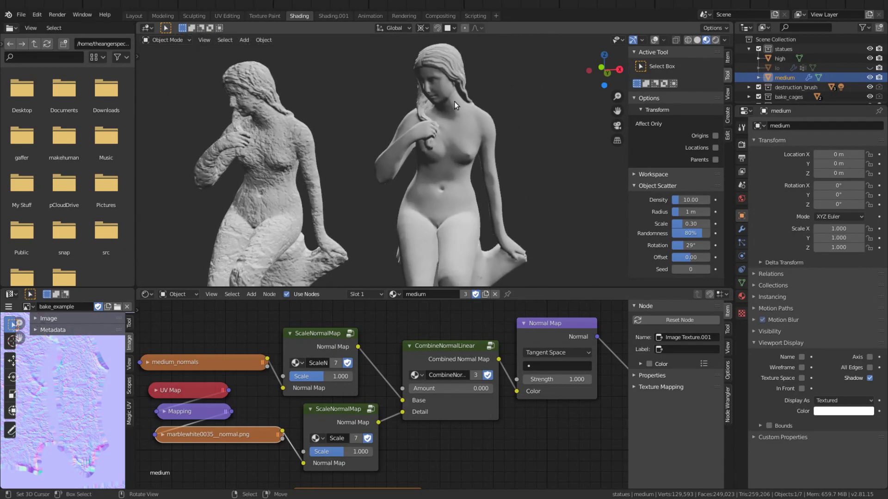
mouse_move(406, 188)
middle_mouse_down()
mouse_move(411, 199)
mouse_move(395, 172)
mouse_move(415, 182)
middle_mouse_up()
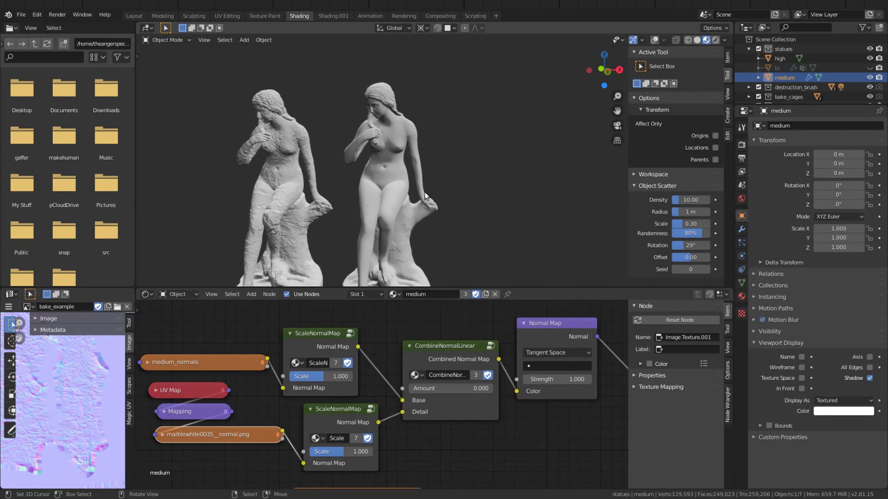
Show the viewport overlays and inspect the medium statue's wireframe
key("z")
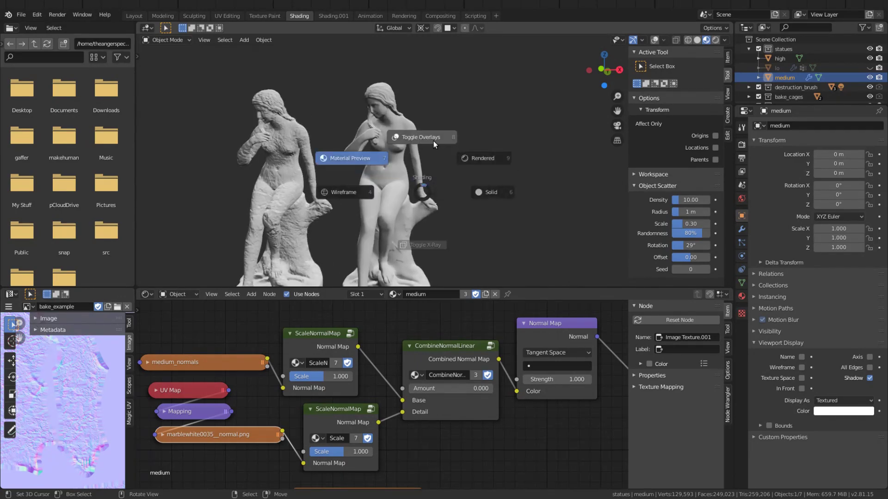
left_click(397, 152)
scroll(394, 149, "up", 4)
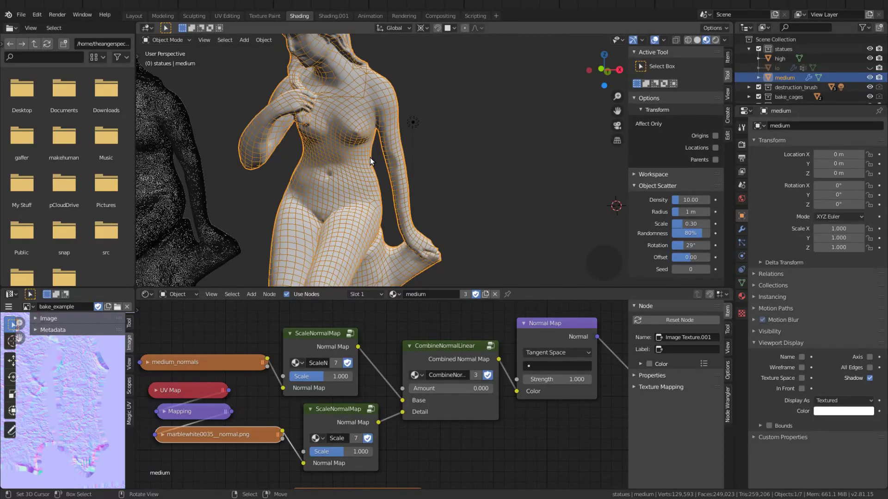
scroll(370, 157, "down", 3)
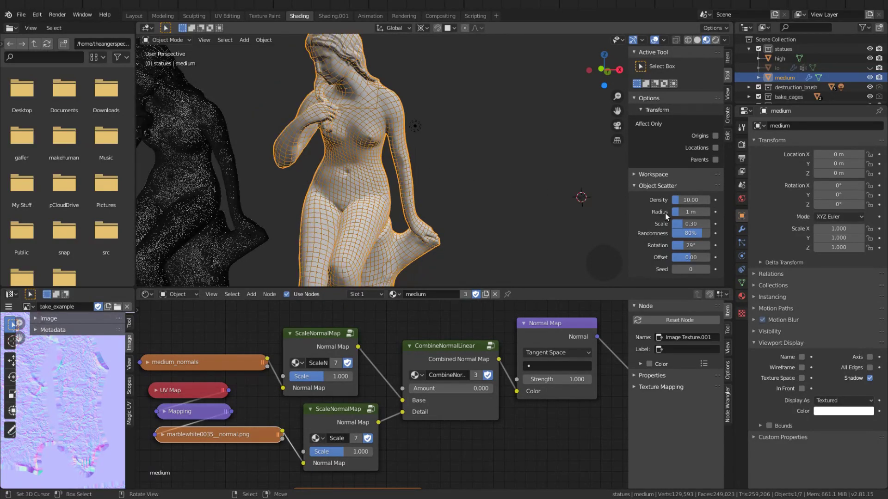
Enable the medium statue's two Decimate modifiers and Triangulate modifier in the viewport, inspect the reduced mesh, and disable them again
left_click(741, 229)
scroll(527, 192, "down", 1)
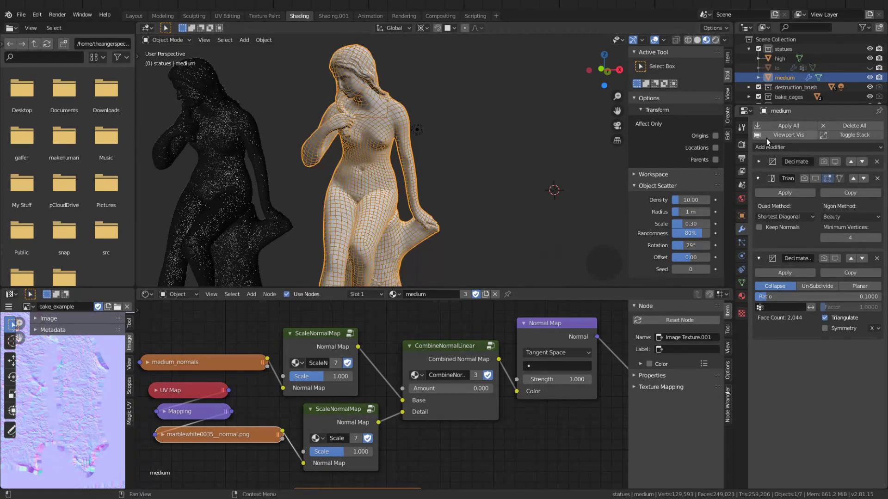
left_click(834, 161)
left_click(816, 178)
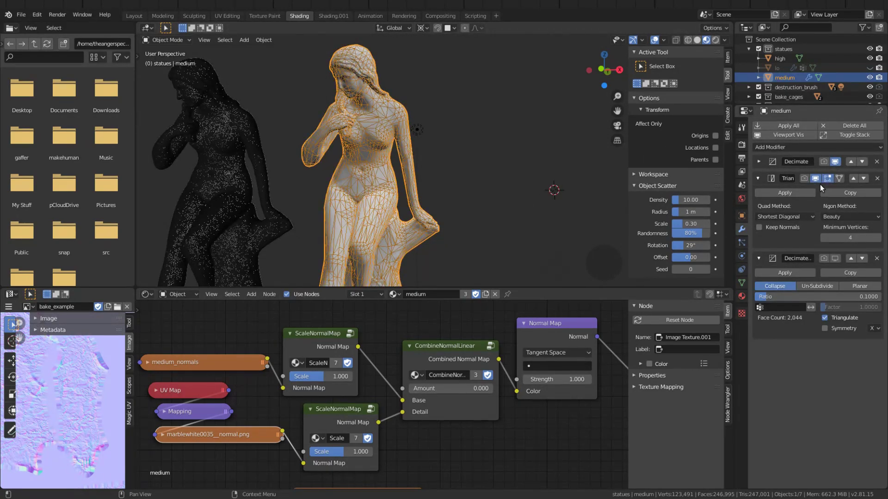
left_click(834, 258)
mouse_move(453, 169)
middle_mouse_down()
mouse_move(368, 182)
mouse_move(450, 175)
middle_mouse_up()
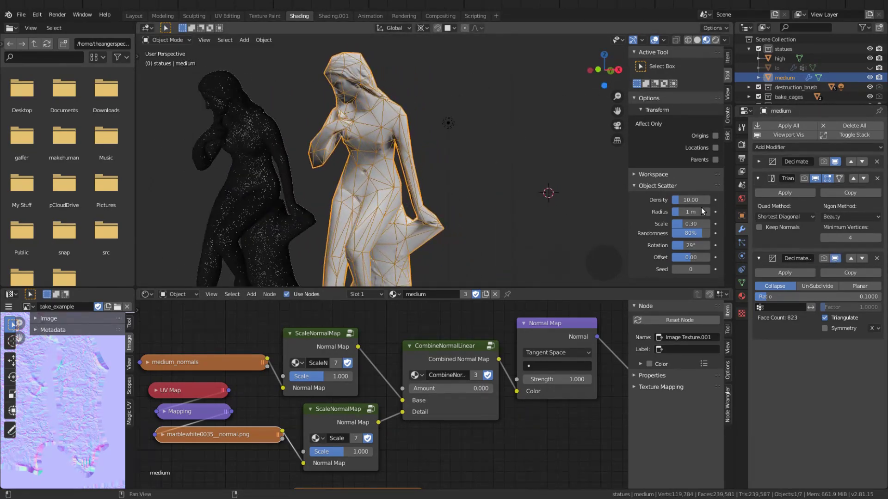
left_click(854, 134)
Unhide and select the lo statue, and hide the viewport overlays
left_click(870, 68)
right_click(551, 144)
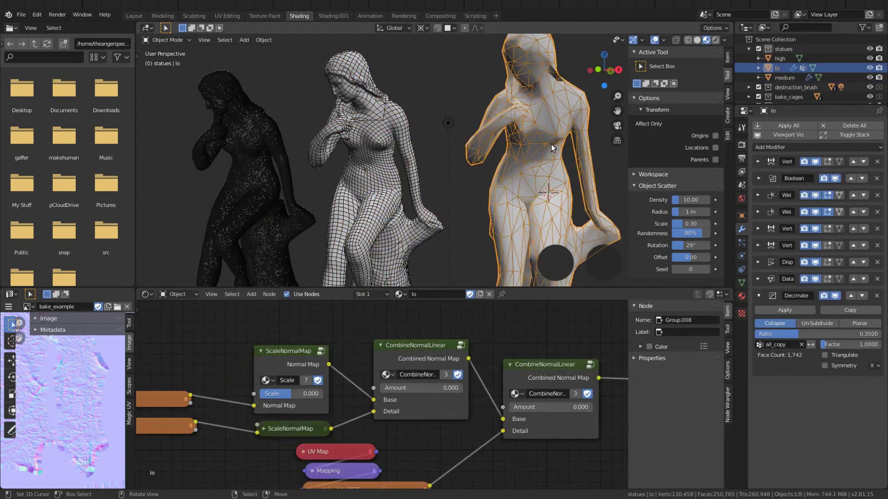
scroll(551, 144, "down", 1)
key("alt+shift+z")
middle_click_drag(425, 128, 411, 124, "shift")
scroll(291, 396, "down", 3)
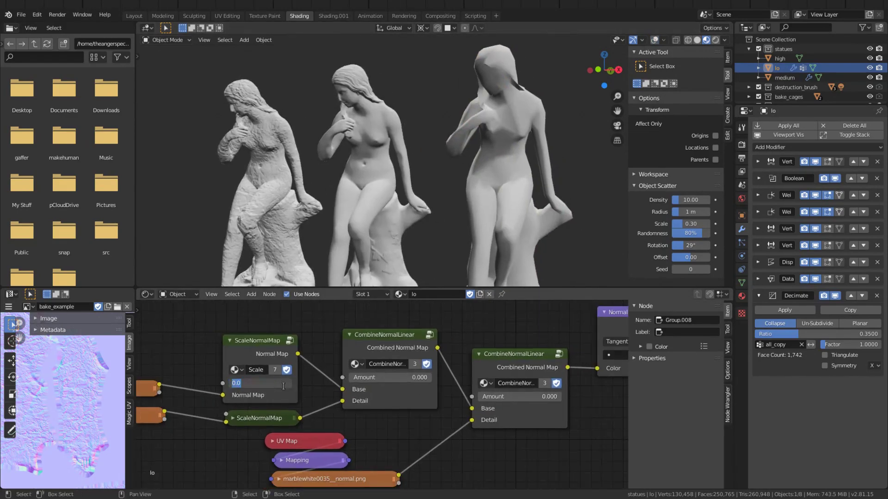
Connect the collapsed ScaleNormalMap node's output to the Normal Map node's Color input in the lo material
mouse_move(255, 394)
left_mouse_down()
mouse_move(540, 339)
mouse_move(490, 355)
left_mouse_up()
scroll(528, 124, "up", 4)
scroll(528, 123, "down", 5)
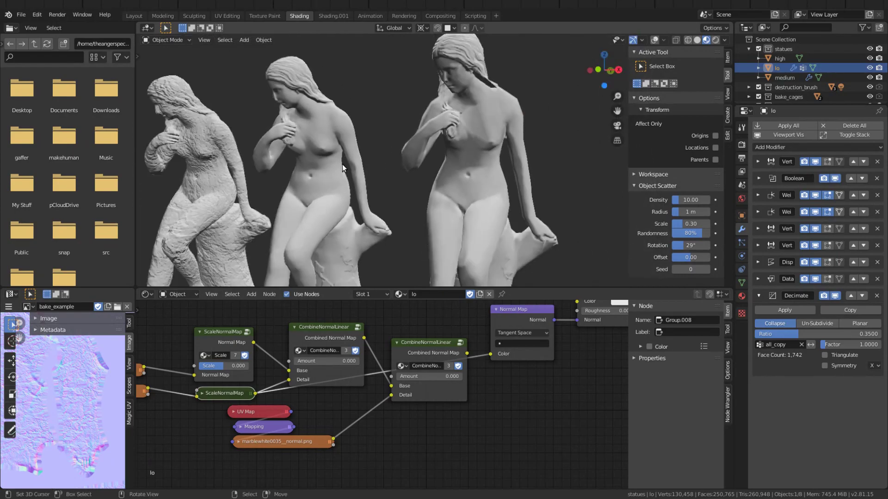
Select the high statue and set its Normal Map node's Strength to 0
right_click(229, 176)
scroll(323, 167, "up", 2)
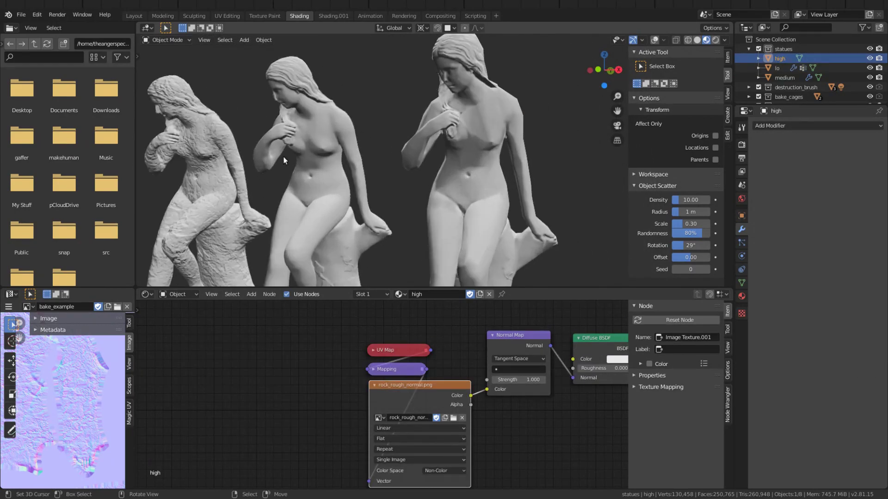
key("BackSpace")
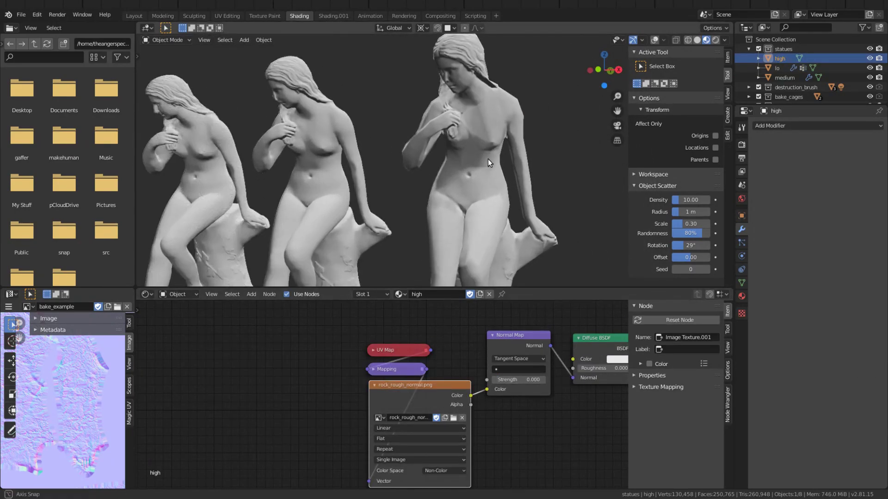
Compare the lo, medium and high statues by selecting each in turn, finishing on lo
scroll(484, 160, "down", 3)
right_click(474, 165)
scroll(467, 162, "up", 3)
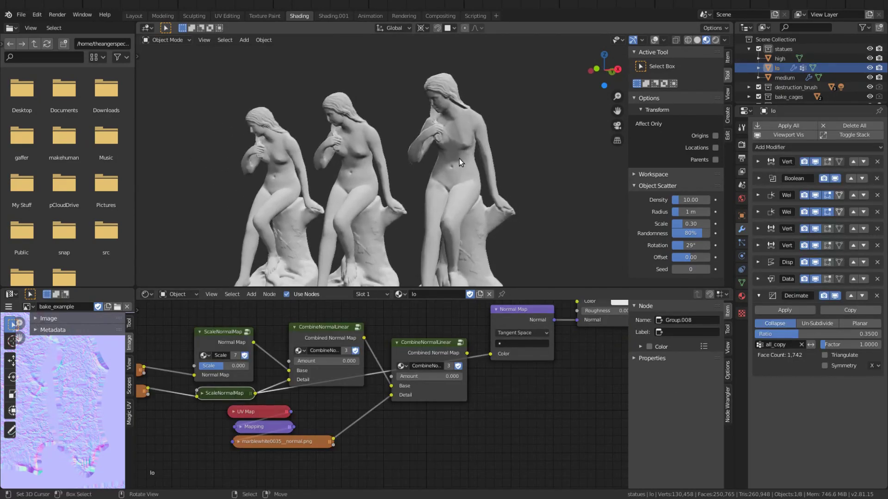
right_click(323, 143)
right_click(237, 149)
right_click(228, 145)
right_click(332, 126)
right_click(237, 146)
right_click(331, 132)
middle_click_drag(453, 132, 469, 133)
right_click(330, 168)
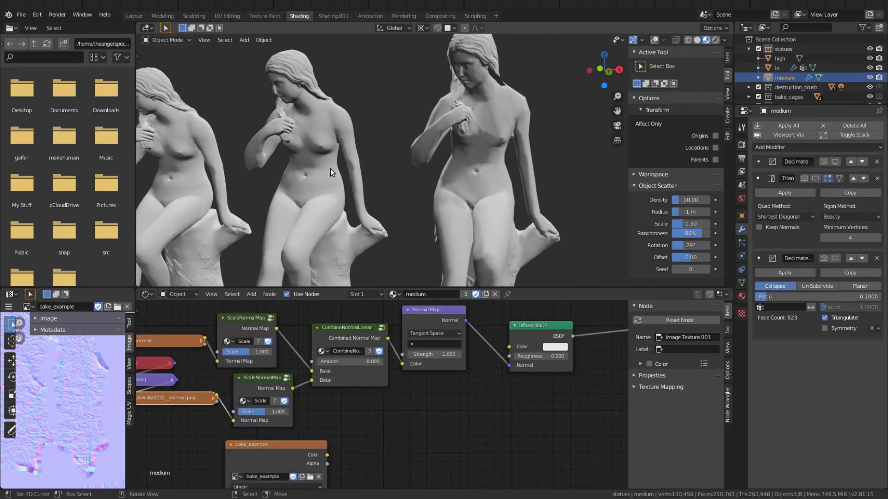
right_click(455, 162)
scroll(455, 161, "down", 2)
scroll(284, 312, "up", 1)
middle_click_drag(284, 312, 330, 303)
left_click(280, 359)
type("1")
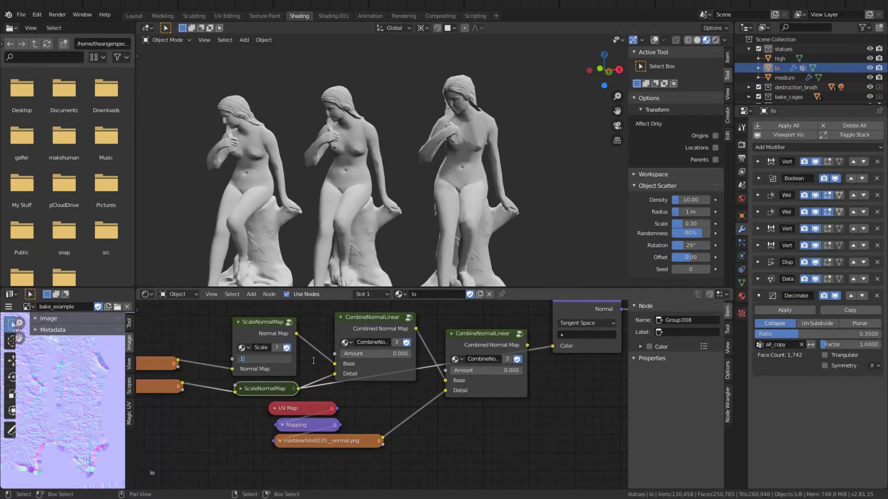
key("Escape")
Connect the lo_baseNormal texture's Color output directly to the Normal Map node's Color input in the lo material
mouse_move(337, 370)
middle_mouse_down()
mouse_move(399, 364)
mouse_move(336, 379)
middle_mouse_up()
scroll(361, 374, "down", 1)
mouse_move(189, 370)
left_mouse_down()
mouse_move(492, 344)
mouse_move(535, 359)
left_mouse_up()
right_click(357, 190)
right_click(464, 151)
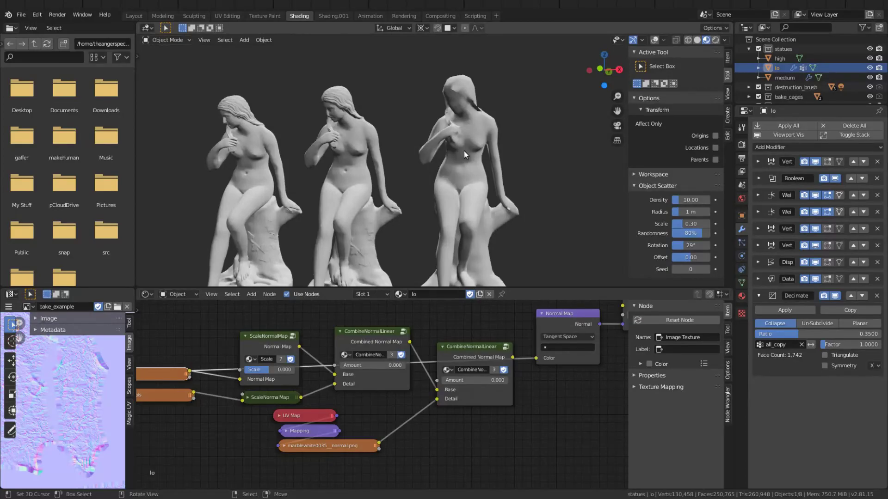
Show the viewport overlays to inspect the lo statue's wireframe, and hide them again
key("shift+alt+z")
scroll(464, 167, "up", 2)
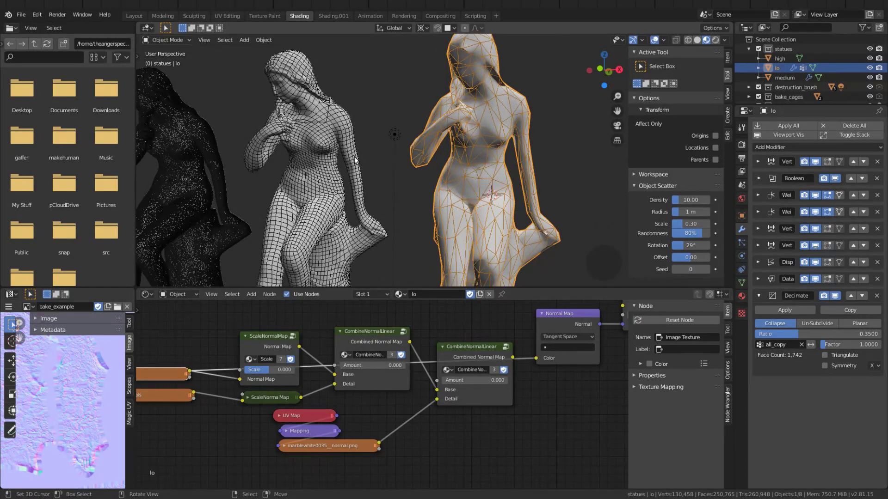
key("z")
left_click(452, 135)
scroll(394, 167, "down", 3)
scroll(392, 172, "up", 2)
scroll(293, 362, "down", 1)
Connect the first CombineNormalLinear's output to the Normal Map node's Color input and route the Diffuse BSDF to the lo material output
left_click(386, 350, "ctrl+shift")
left_click_drag(395, 346, 512, 361)
scroll(516, 363, "down", 3)
middle_click_drag(516, 363, 377, 404)
left_click(456, 360, "ctrl+shift")
Set the upper ScaleNormalMap's Scale to 1 and the first CombineNormalLinear's Amount to 1 in the lo material
middle_click_drag(315, 383, 395, 347)
scroll(348, 361, "up", 5)
left_click_drag(315, 371, 386, 371)
middle_click_drag(486, 171, 478, 232, "shift")
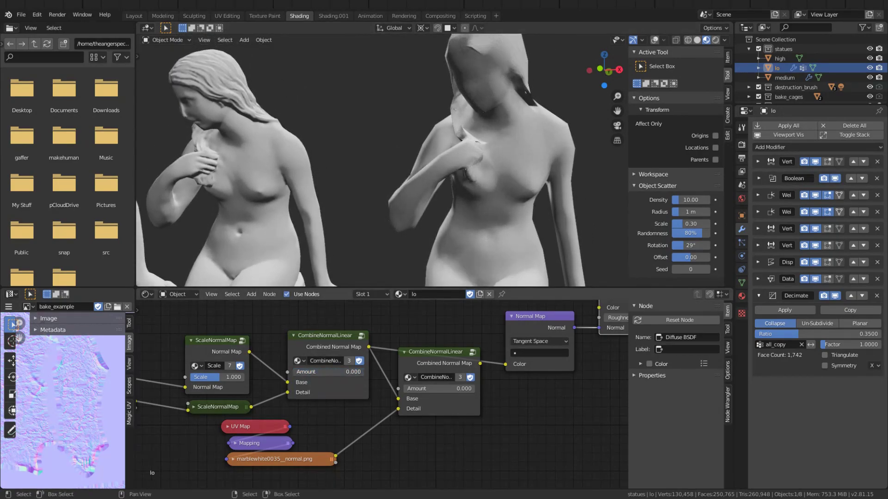
Reposition the upper ScaleNormalMap node, expand the collapsed lower ScaleNormalMap, and place it just beneath the upper one in the lo material
middle_click_drag(215, 360, 317, 415)
left_click(294, 329)
key("g")
left_click(311, 367)
left_click(305, 441)
key("h")
key("g")
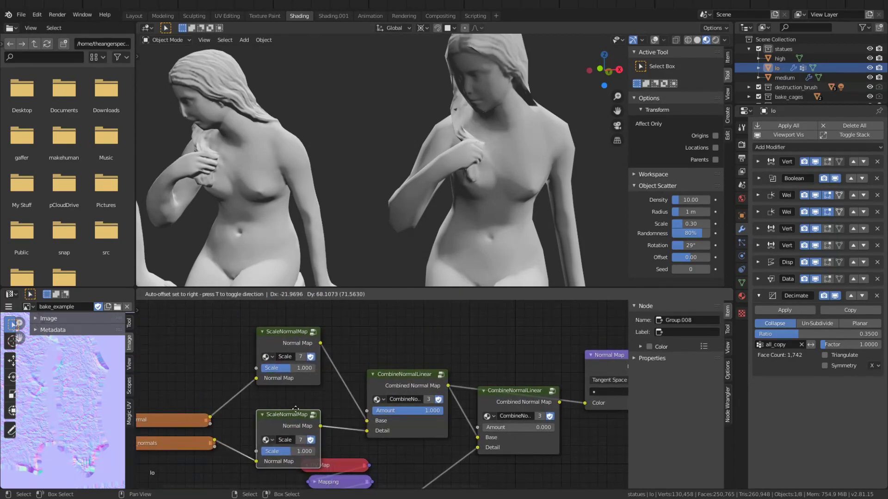
left_click(296, 393)
Inspect the nodes inside the first CombineNormalLinear group and the list of alternative combine node groups available for it
left_click(390, 382)
key("Tab")
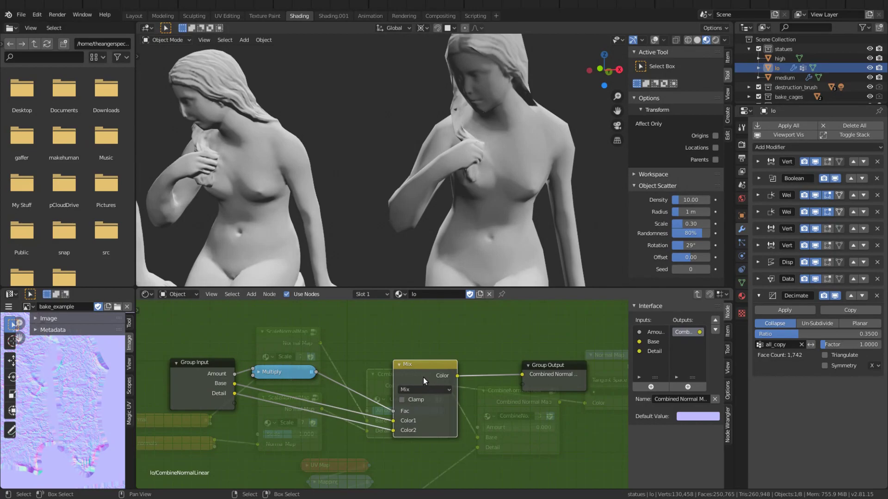
key("Tab")
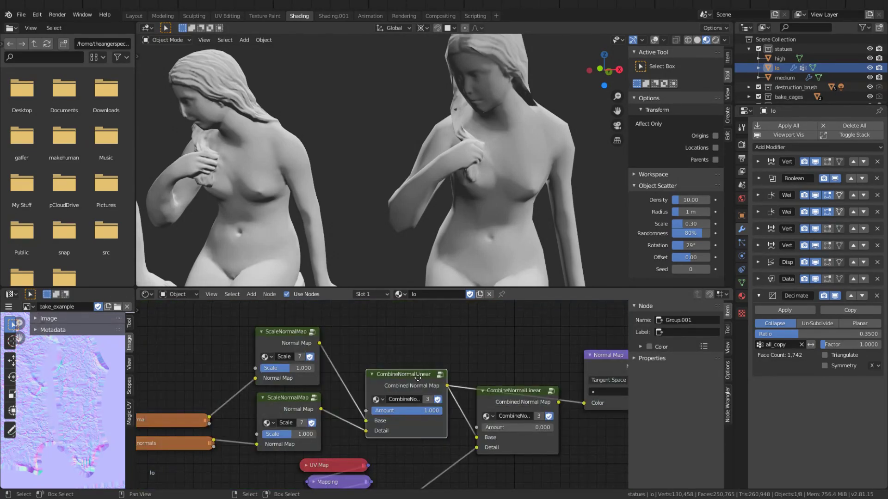
middle_click_drag(418, 377, 393, 379)
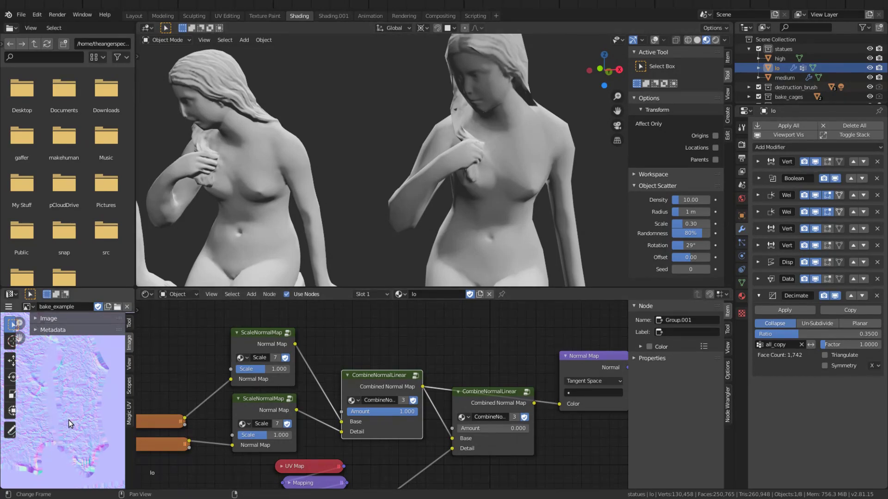
scroll(347, 353, "up", 2)
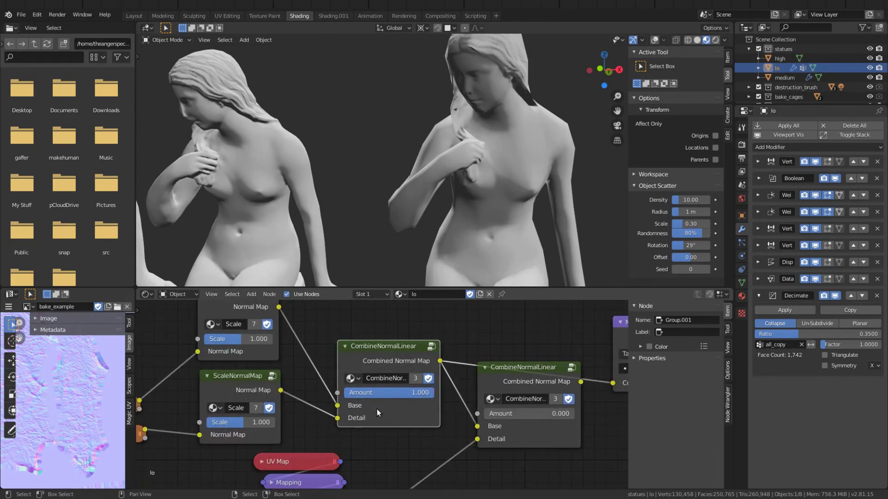
left_click(352, 378)
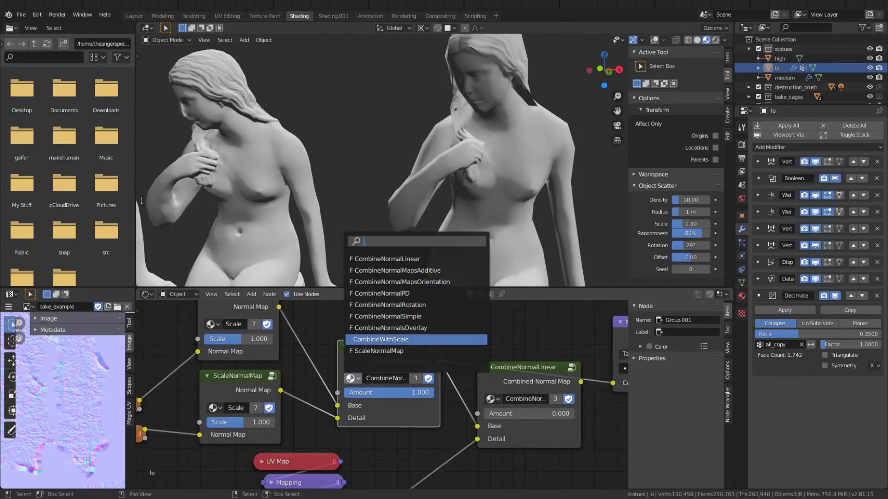
key("Escape")
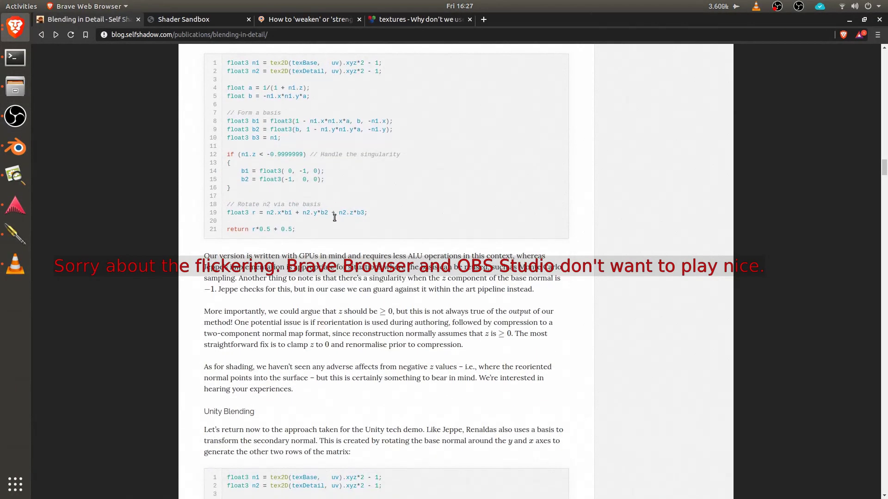
Switch to the Brave browser and skim the normal map blending methods in the Blending in Detail article
scroll(334, 216, "up", 15)
scroll(334, 216, "up", 20)
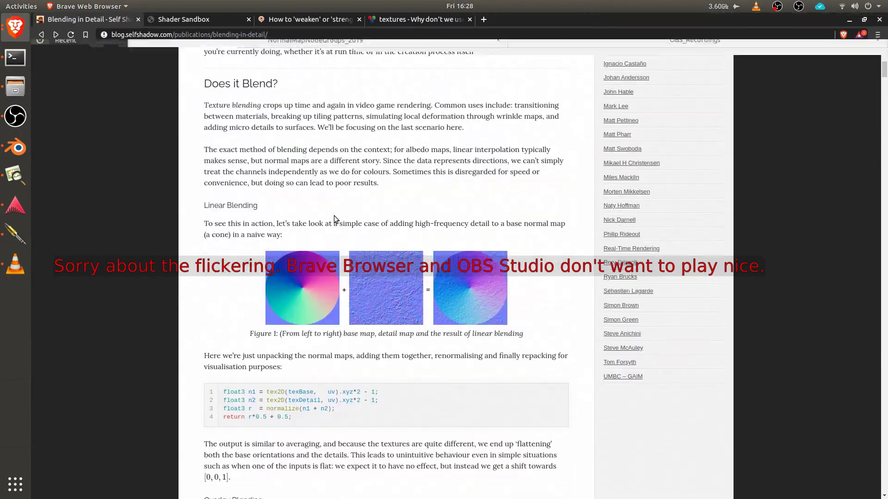
scroll(361, 194, "down", 15)
scroll(364, 187, "down", 20)
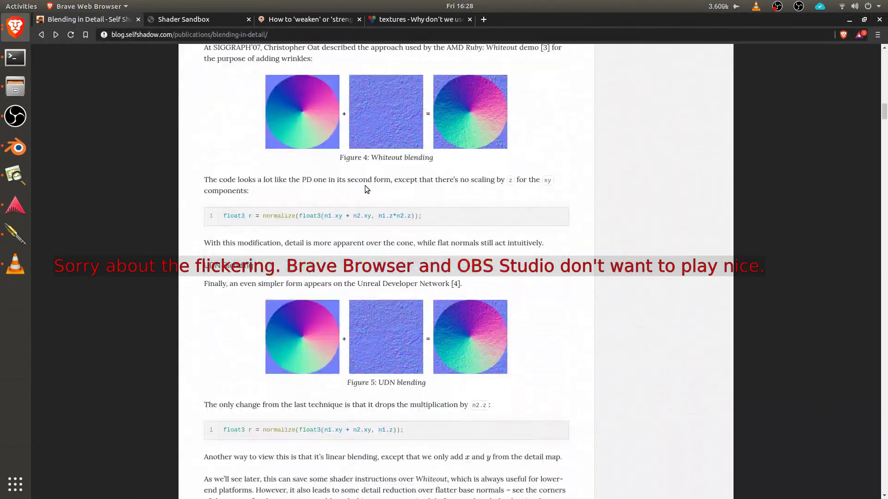
scroll(373, 194, "up", 20)
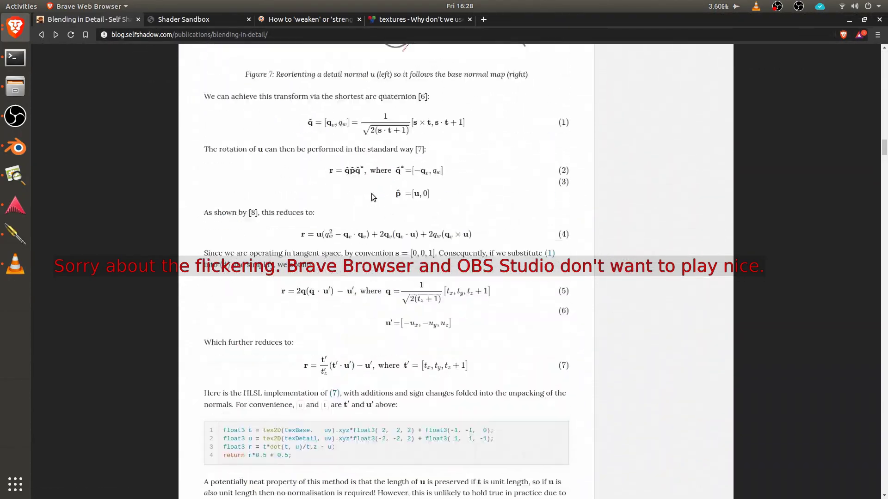
scroll(378, 191, "up", 4)
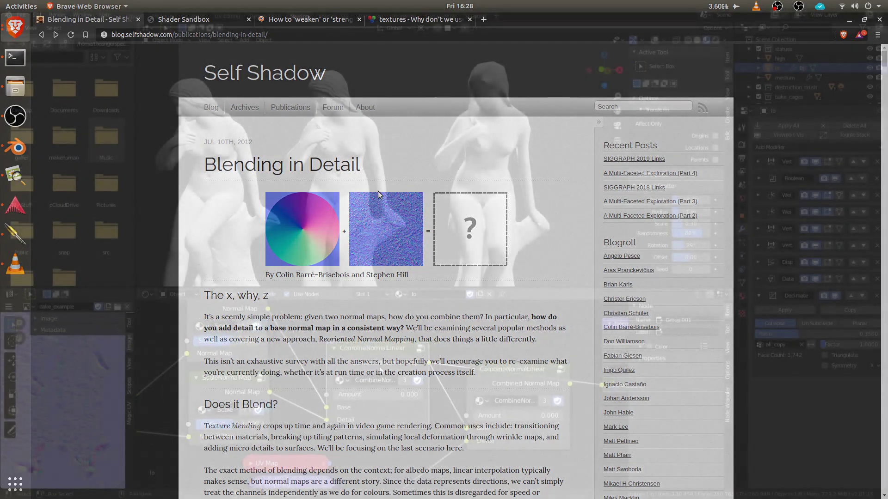
scroll(527, 139, "down", 1)
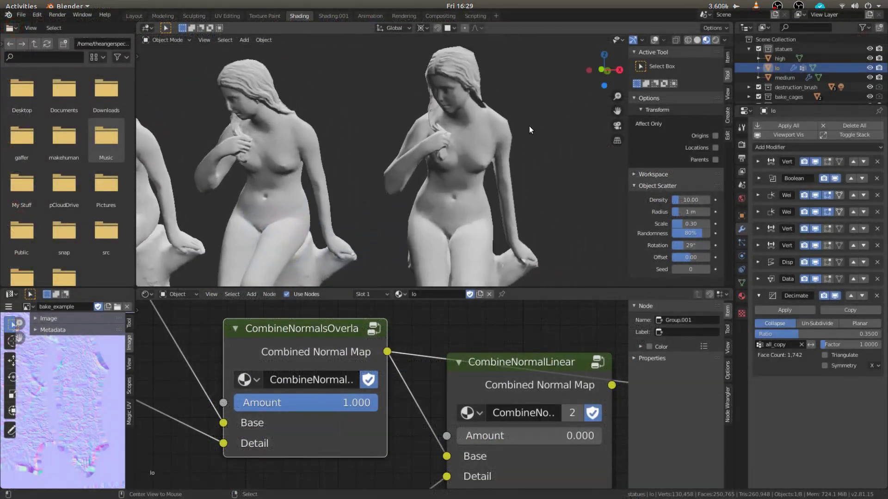
Compare the lo statue's shading with the other two statues while CombineNormalsOverlay blends its normal maps
scroll(529, 127, "up", 3)
scroll(362, 163, "down", 2)
middle_click_drag(377, 156, 399, 134)
scroll(332, 146, "down", 3)
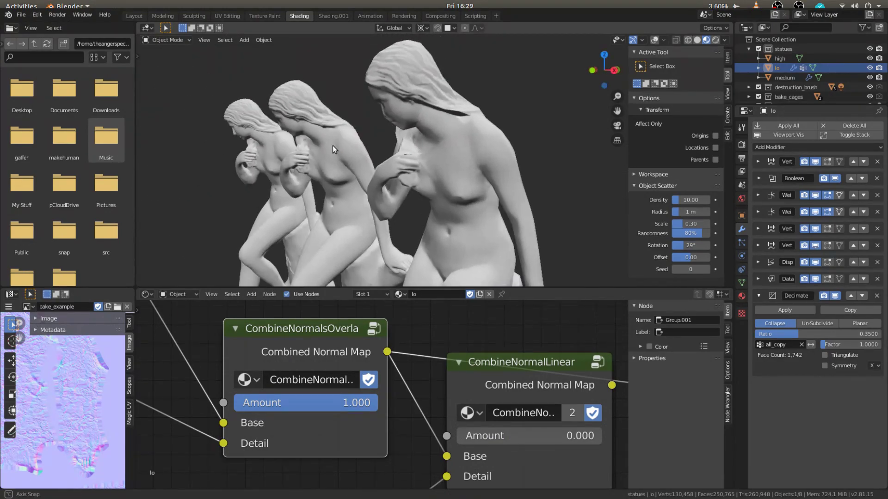
scroll(364, 145, "up", 3)
Inspect the Overlay node and its connections inside the CombineNormalsOverlay group, and return to the lo material
key("Tab")
scroll(323, 337, "down", 7)
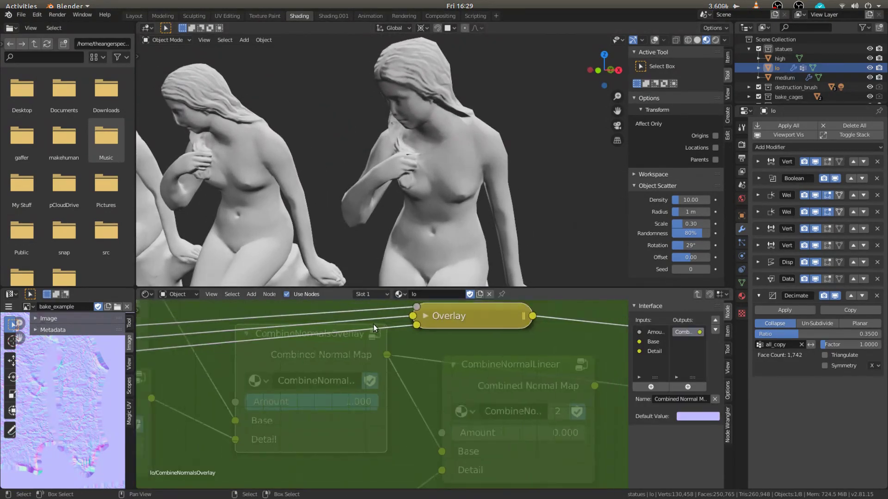
key("h")
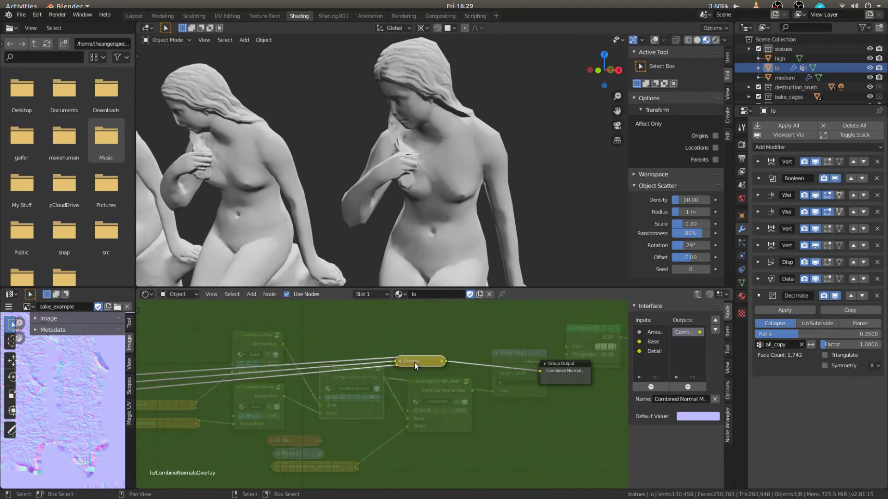
middle_click_drag(412, 363, 442, 383)
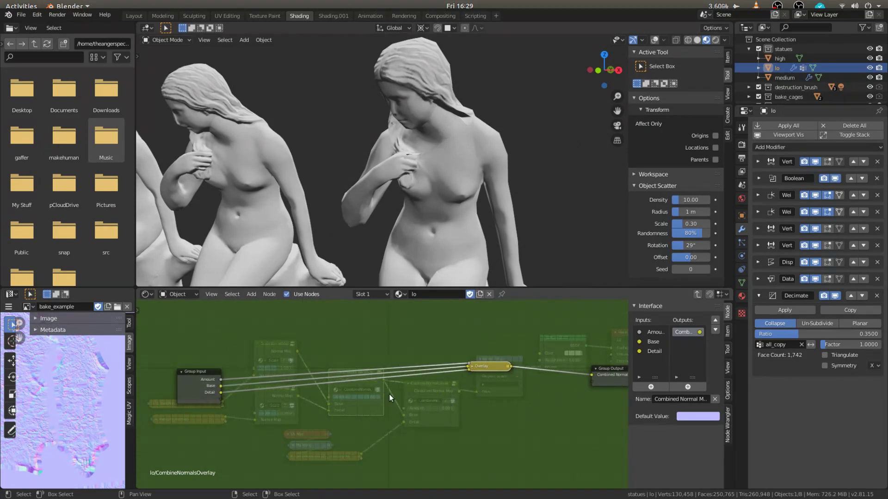
key("Tab")
scroll(372, 379, "up", 3)
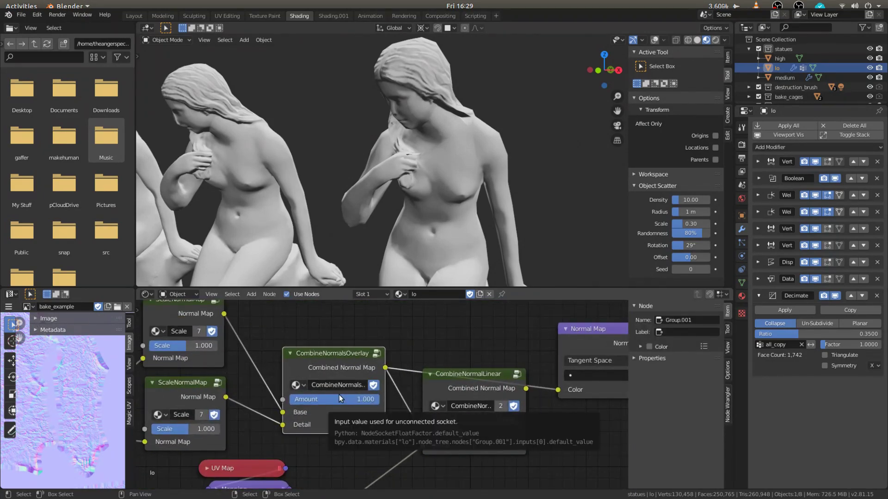
scroll(336, 390, "up", 3)
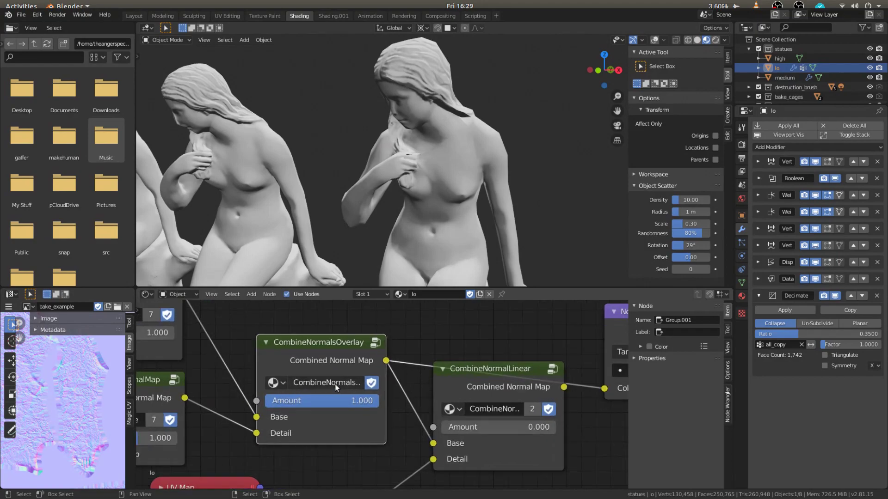
Examine the lo statue up close and from several angles with the CombineNormalsOverlay group in use
mouse_move(342, 401)
left_mouse_down()
mouse_move(231, 401)
mouse_move(342, 402)
left_mouse_up()
middle_click_drag(442, 201, 453, 183)
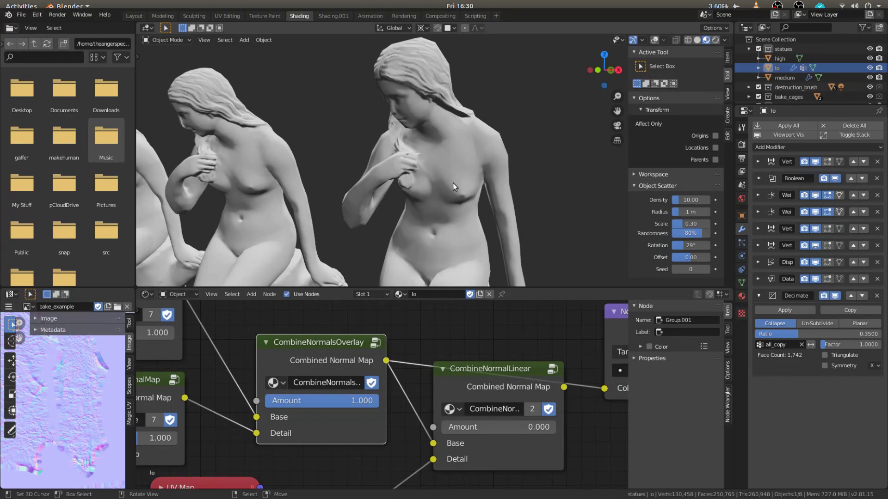
scroll(453, 182, "up", 3)
middle_click_drag(442, 182, 523, 204)
scroll(523, 204, "up", 2)
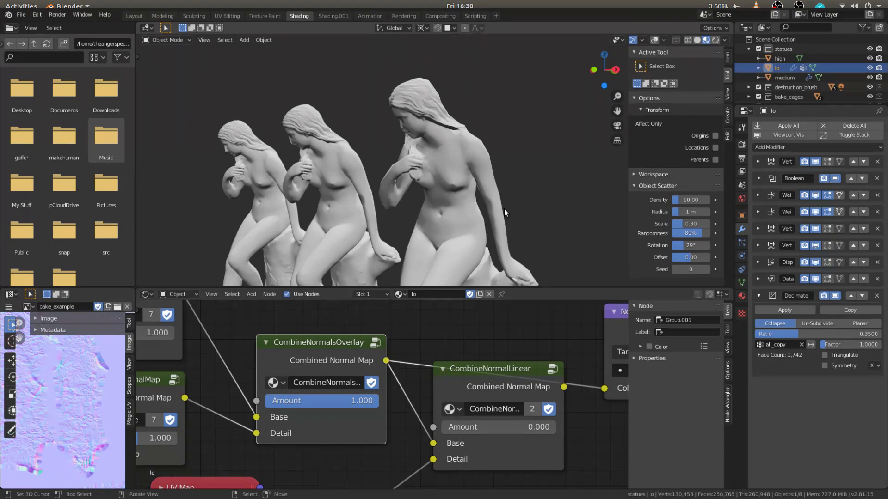
Replace the first combine node's CombineNormalsOverlay group with CombineNormalPD and check the lo statue up close
left_click(278, 383)
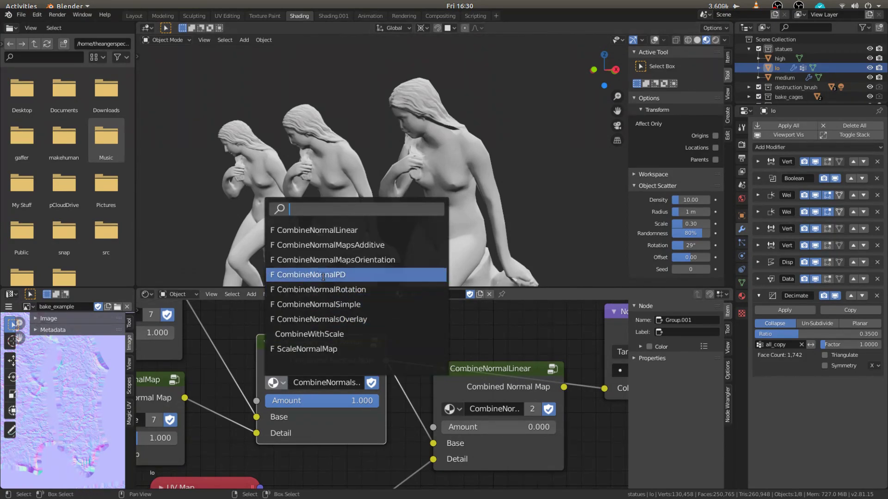
left_click(346, 276)
scroll(381, 212, "up", 2)
middle_click_drag(341, 203, 350, 172)
scroll(344, 205, "up", 3)
scroll(359, 229, "up", 2)
scroll(345, 228, "down", 3)
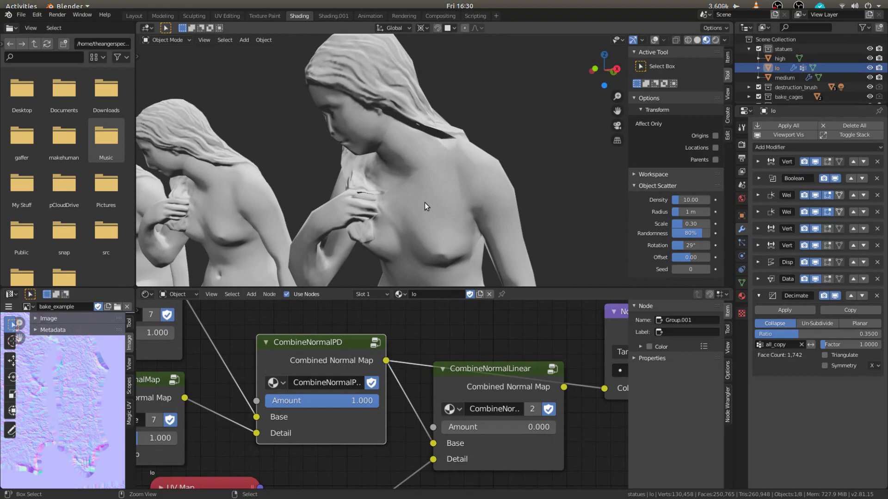
Alternate between undoing and redoing the group change to compare CombineNormalsOverlay with CombineNormalPD on the lo statue, ending on CombineNormalPD
key("ctrl+z")
middle_click_drag(429, 204, 418, 204)
scroll(418, 203, "up", 2)
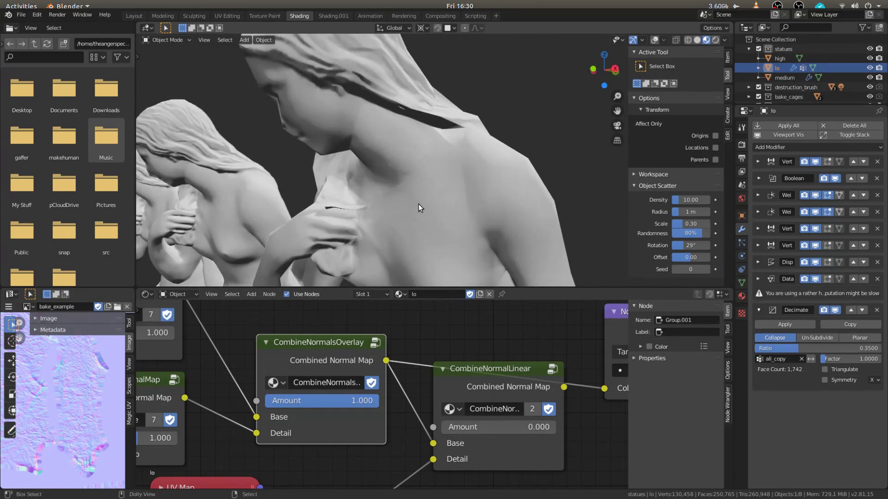
key("ctrl+shift+z")
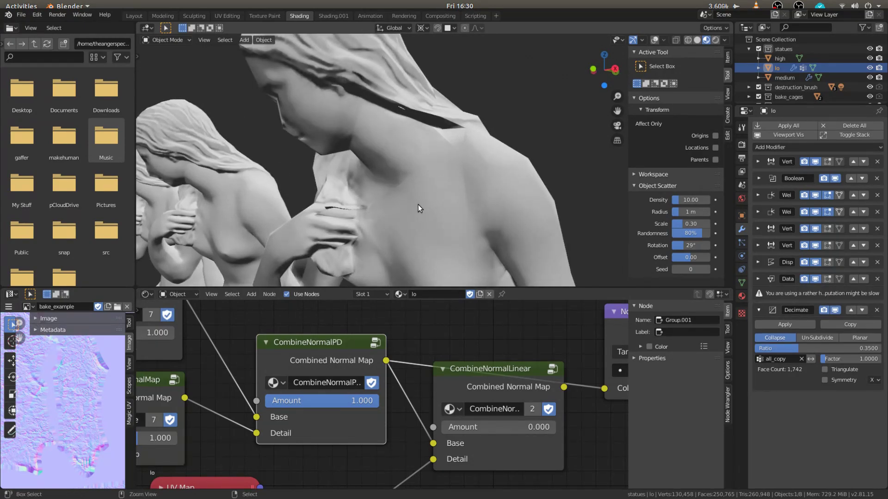
key("ctrl+z")
key("ctrl+shift+z")
middle_click_drag(392, 201, 451, 185)
scroll(459, 200, "down", 3)
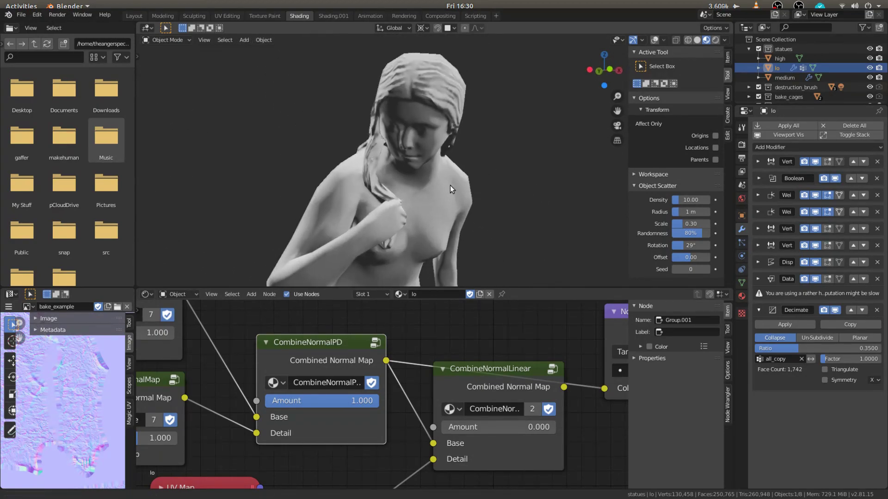
key("ctrl+z")
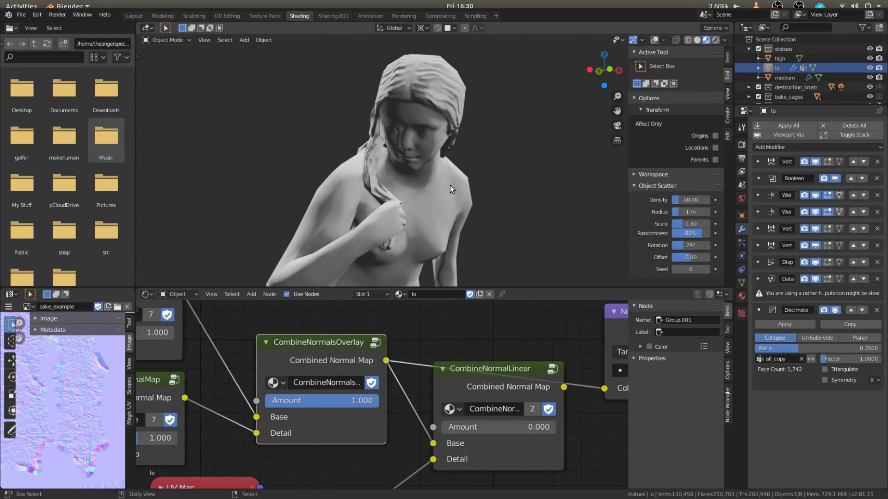
key("ctrl+shift+z")
middle_click_drag(450, 185, 381, 179)
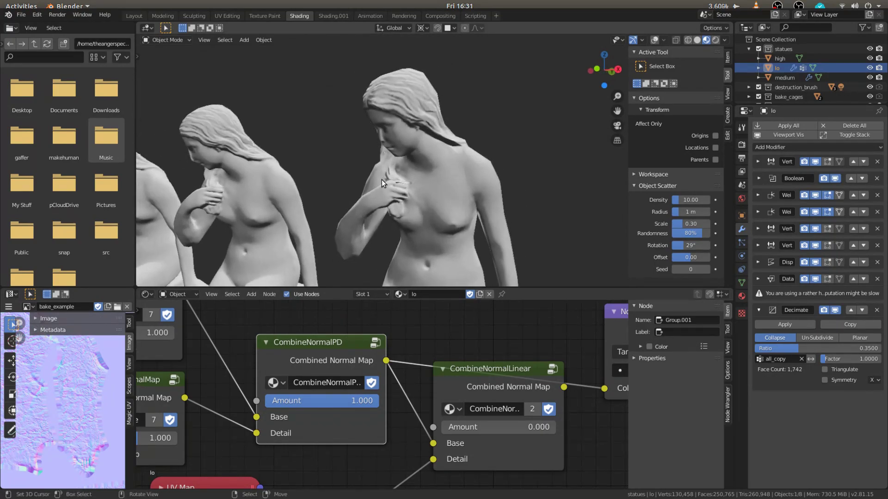
Set the first combine node to the CombineNormalRotation group and compare the lo statue with the others from several angles
scroll(381, 179, "down", 2)
left_click(277, 382)
left_click(363, 291)
scroll(426, 200, "up", 4)
middle_click_drag(418, 203, 471, 175)
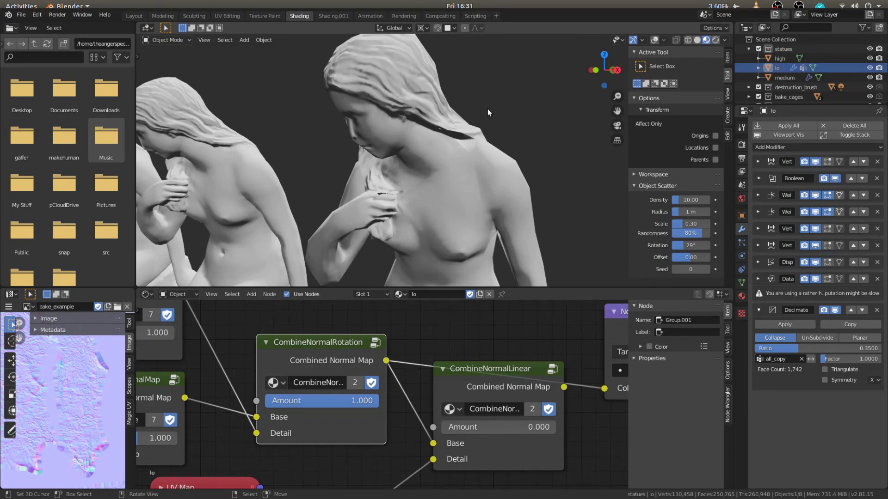
scroll(387, 135, "down", 3)
middle_click_drag(387, 134, 405, 218)
scroll(396, 150, "up", 3)
scroll(403, 185, "down", 3)
scroll(402, 189, "up", 2)
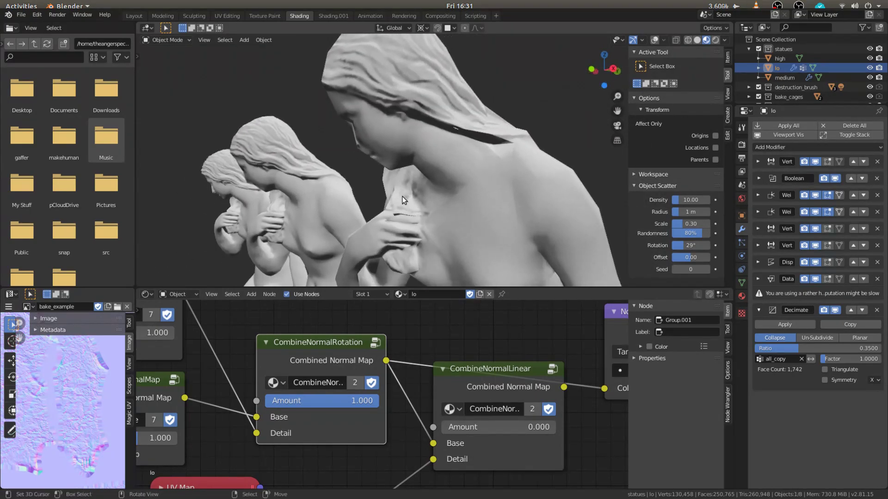
Switch the first combine node from CombineNormalRotation back to the CombineNormalPD group
left_click(272, 382)
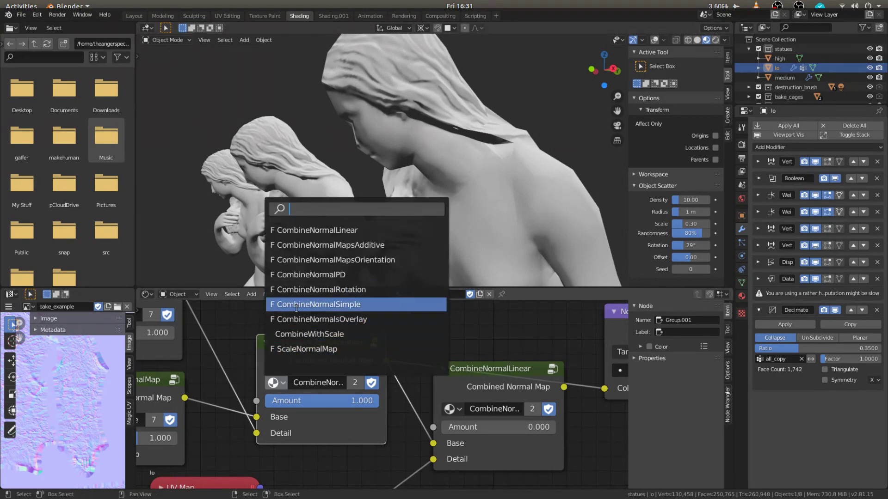
left_click(337, 216)
scroll(348, 253, "up", 2)
scroll(356, 256, "down", 2)
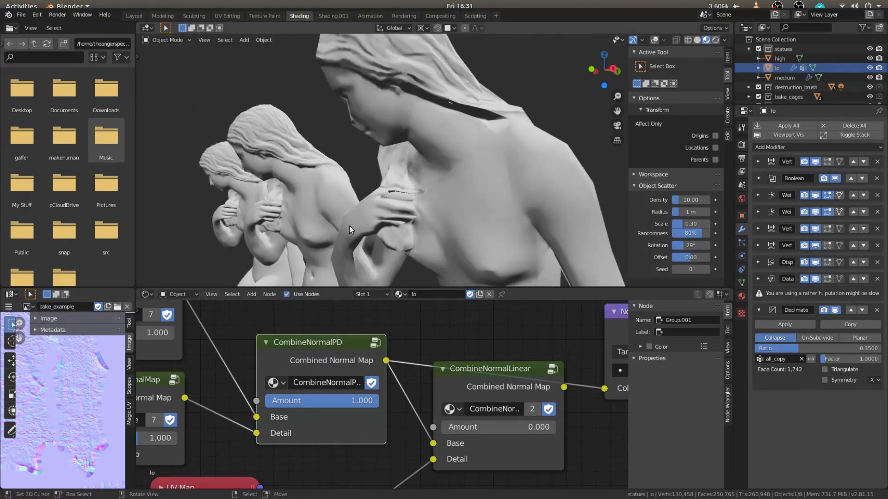
Set the first combine node back to the CombineNormalsOverlay group and view the lo statue from the front
left_click(273, 383)
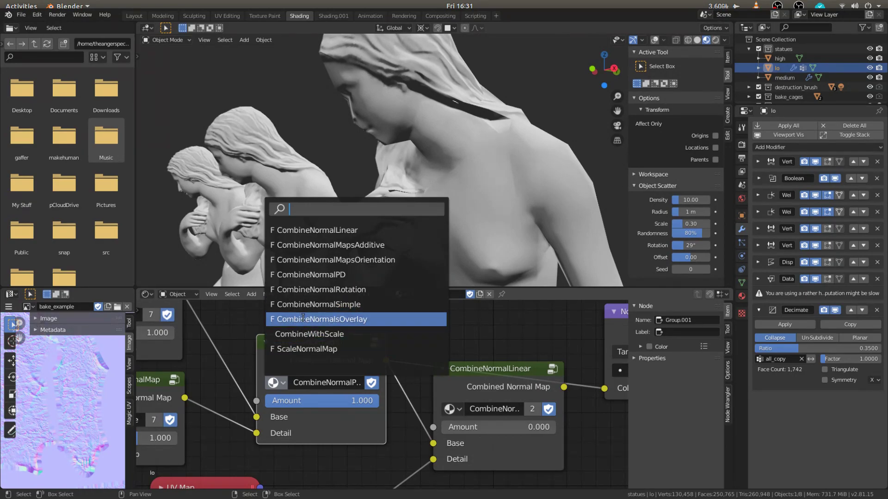
left_click(302, 318)
scroll(359, 223, "down", 2)
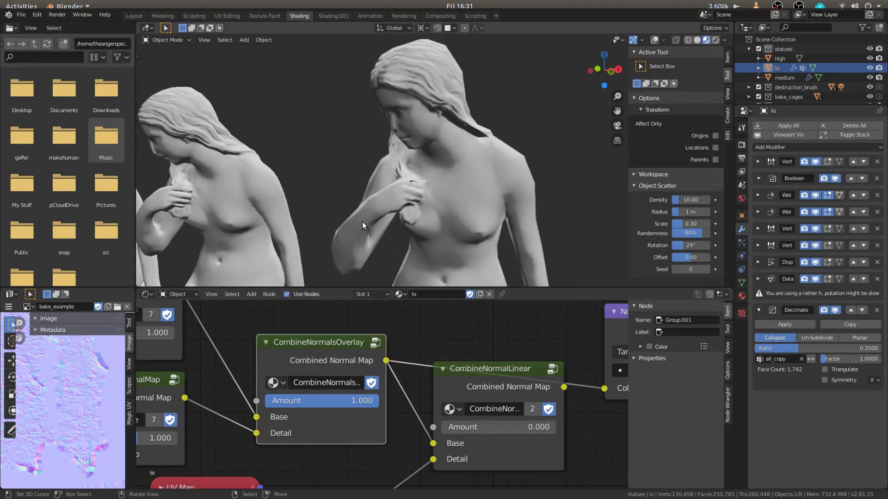
middle_click_drag(362, 221, 371, 211)
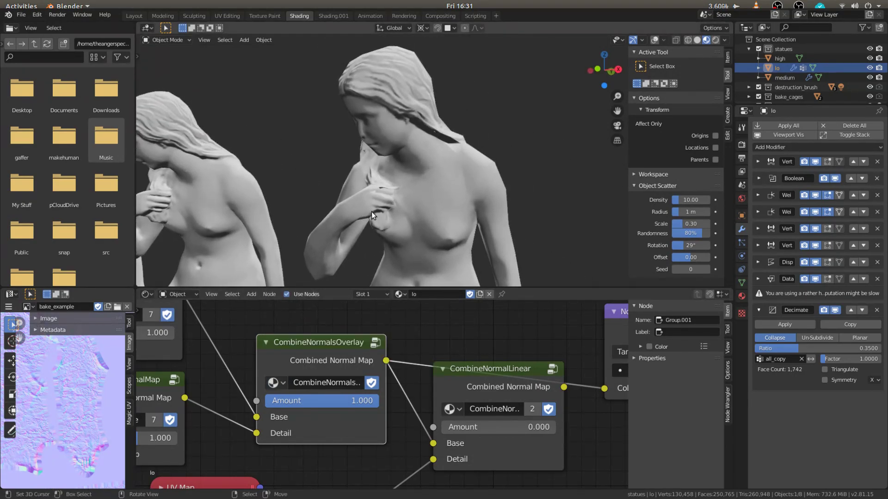
middle_click_drag(370, 211, 392, 213)
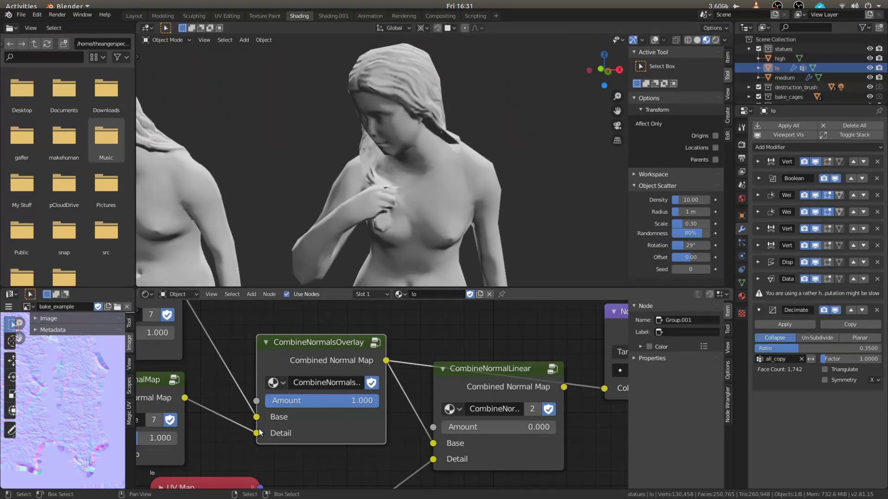
Reconnect the upper ScaleNormalMap output to the Base input of the CombineNormalsOverlay node and the lower one to Detail
scroll(260, 422, "down", 2)
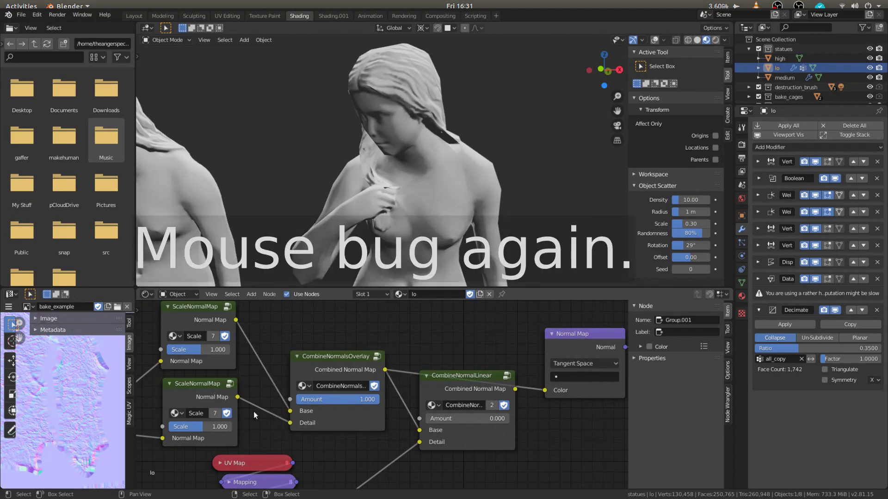
scroll(254, 411, "down", 1)
left_click(316, 399)
key("Escape")
scroll(196, 387, "down", 4)
scroll(334, 398, "up", 3)
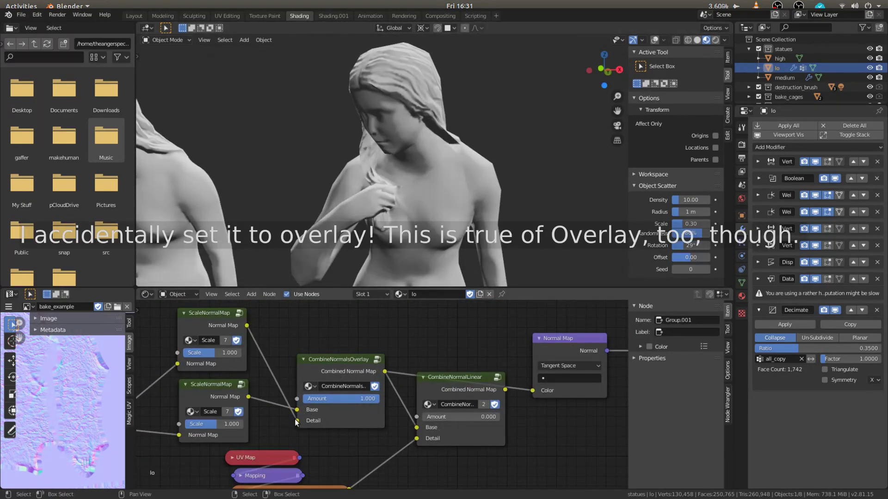
left_click_drag(295, 419, 297, 410)
left_click_drag(248, 397, 298, 419)
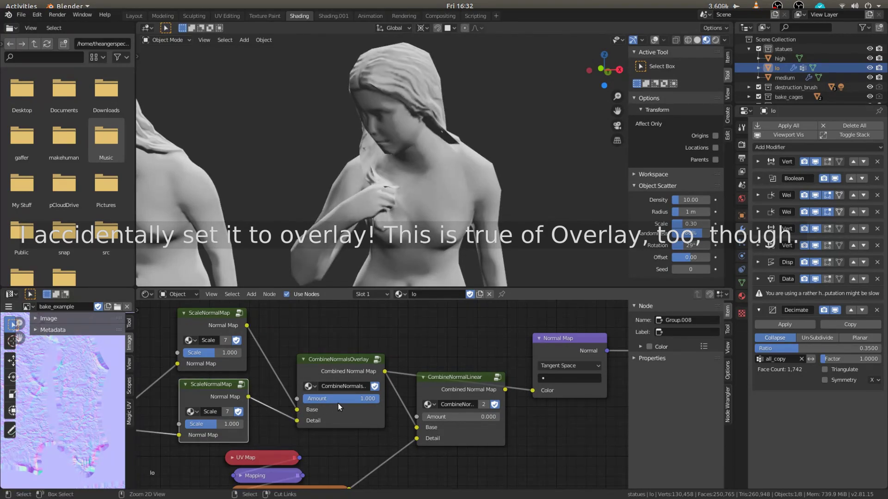
Undo and redo the Base and Detail link changes to compare both input orders on the lo statue
key("ctrl+z")
key("ctrl+z")
key("ctrl+z")
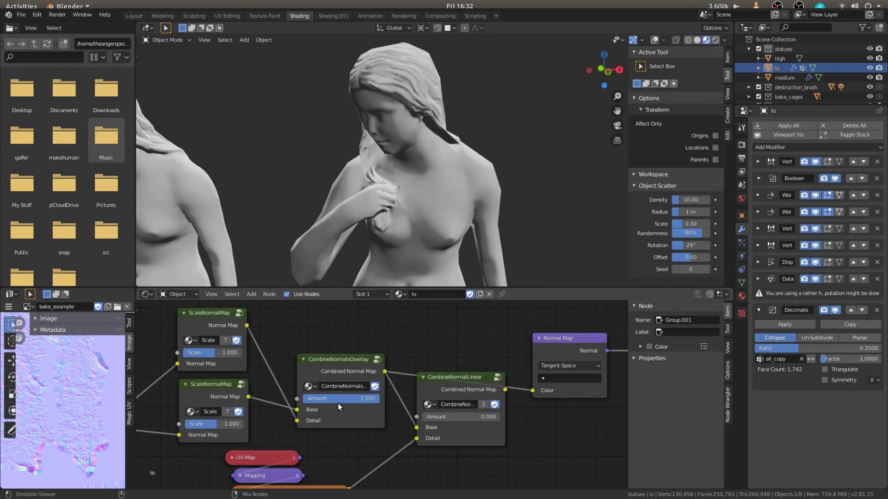
key("ctrl+shift+z")
key("ctrl+shift+z")
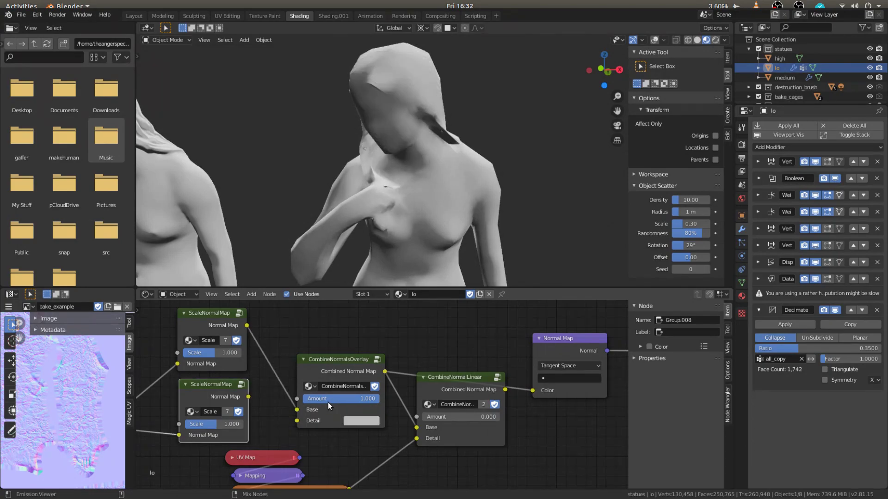
key("ctrl+shift+z")
mouse_move(436, 168)
middle_mouse_down()
mouse_move(467, 171)
mouse_move(412, 166)
mouse_move(442, 166)
middle_mouse_up()
Set the first combine node to the CombineNormalMapsOrientation group and compare the lo statue with its neighbour
left_click(308, 386)
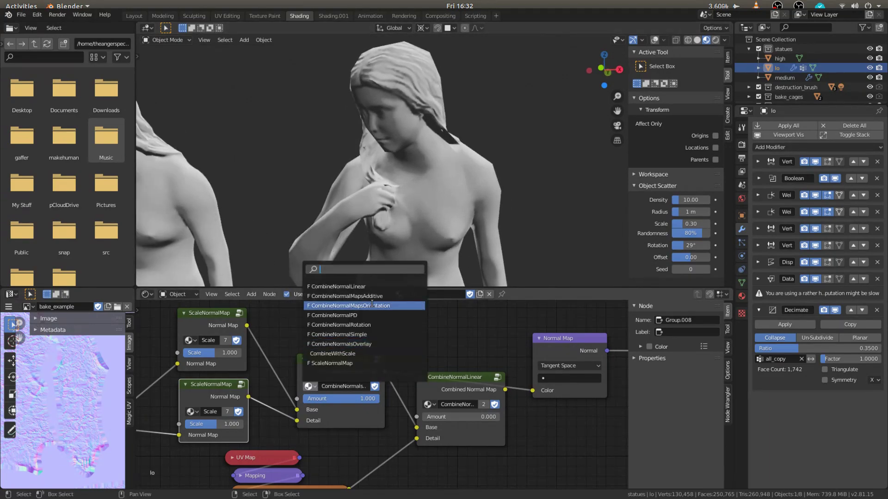
left_click(370, 302)
left_click(329, 364)
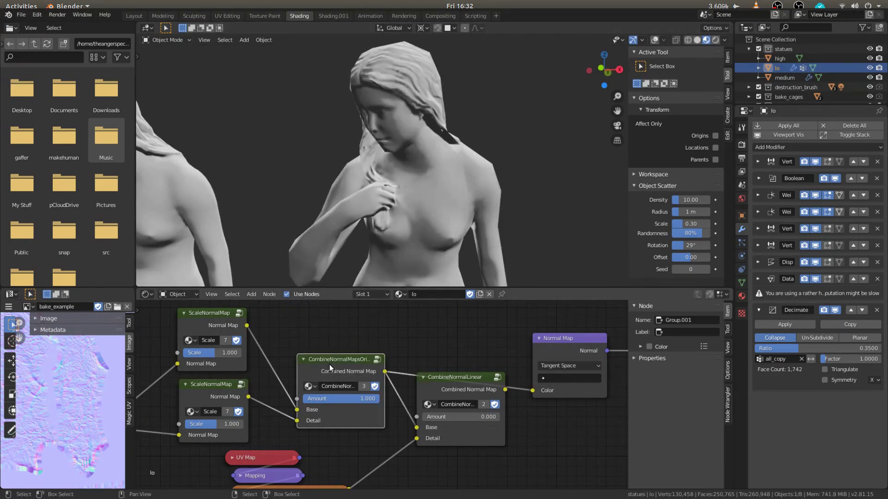
mouse_move(379, 208)
middle_mouse_down()
mouse_move(428, 212)
mouse_move(306, 208)
mouse_move(370, 202)
middle_mouse_up()
scroll(358, 195, "down", 2)
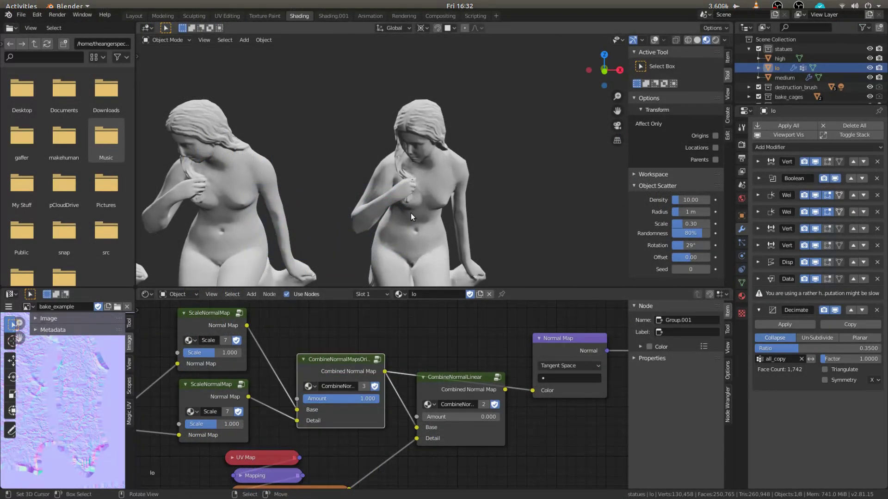
scroll(401, 204, "up", 3)
scroll(400, 189, "up", 4)
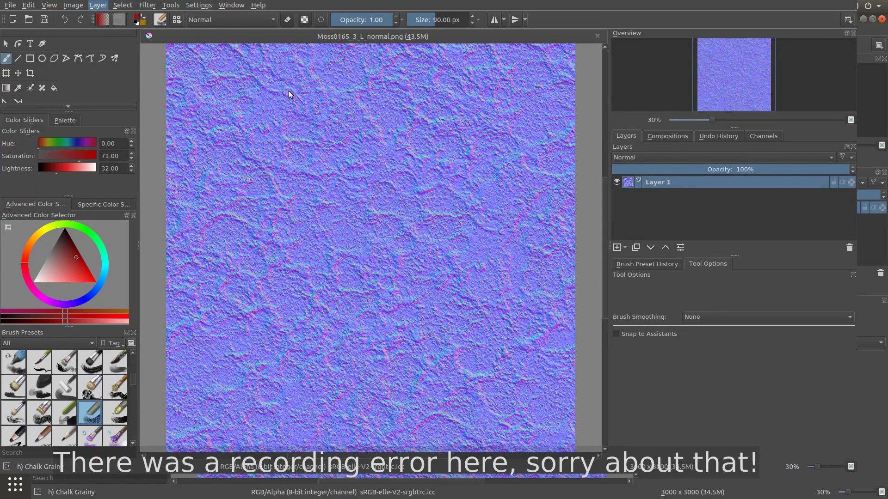
Switch to Krita, place RockGrassy0032_2_L_normal.png as a layer over Moss0165_3_L_normal.png and set its blending mode to Overlay
double_click(392, 235)
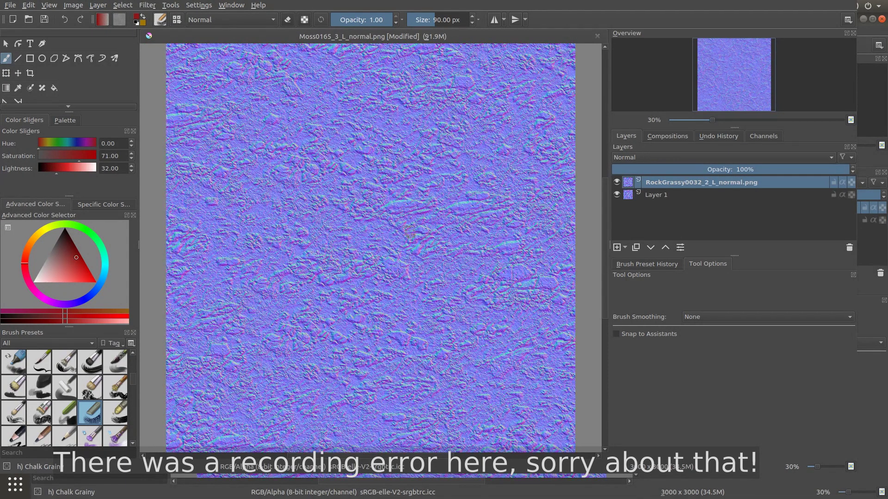
key("ctrl")
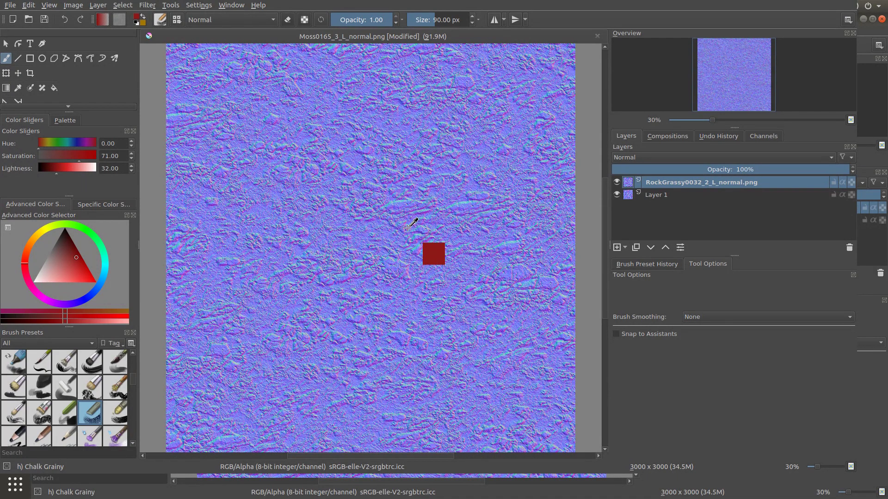
left_click(637, 252)
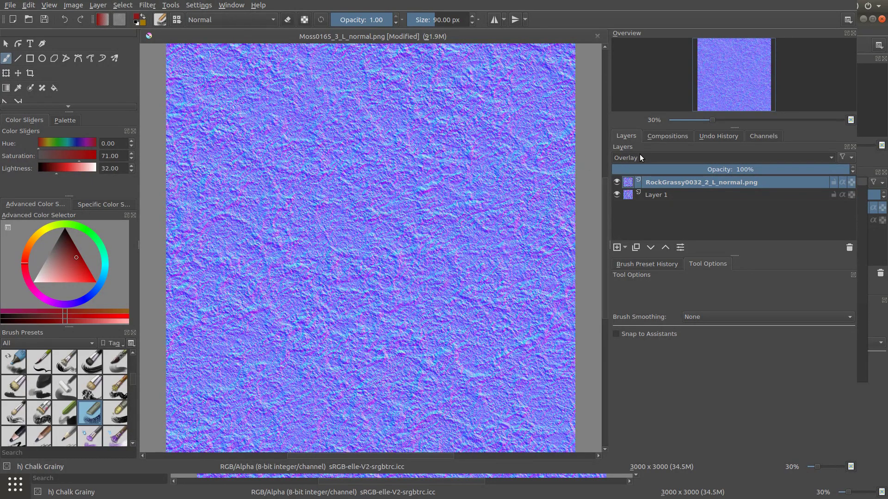
Set the RockGrassy layer's blending mode to Combine Normal Map and toggle its visibility to compare it with the base
left_click(642, 194)
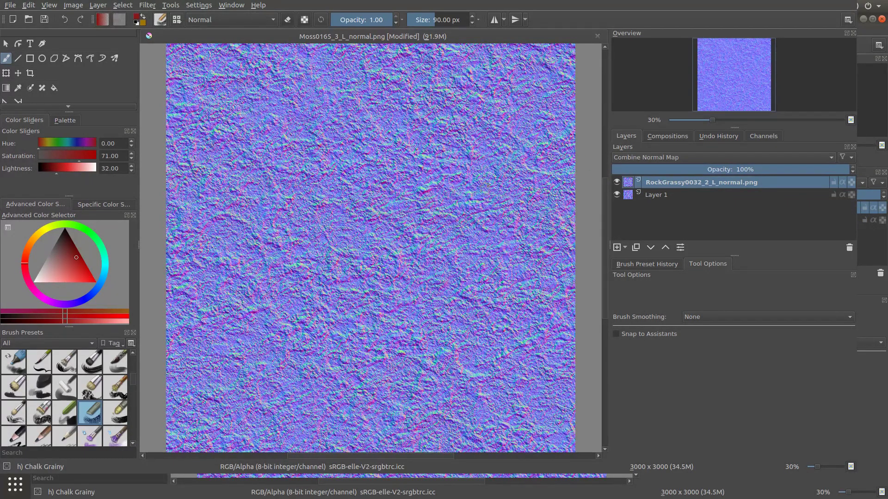
left_click(617, 182)
left_click(616, 181)
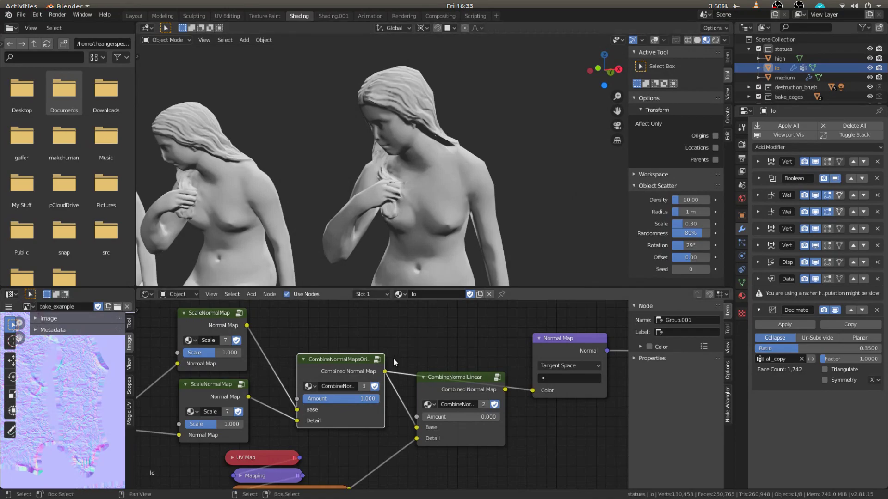
Switch back to Blender and preview the second combine node's Combined Normal Map output on the lo statue
middle_click_drag(404, 354, 391, 347)
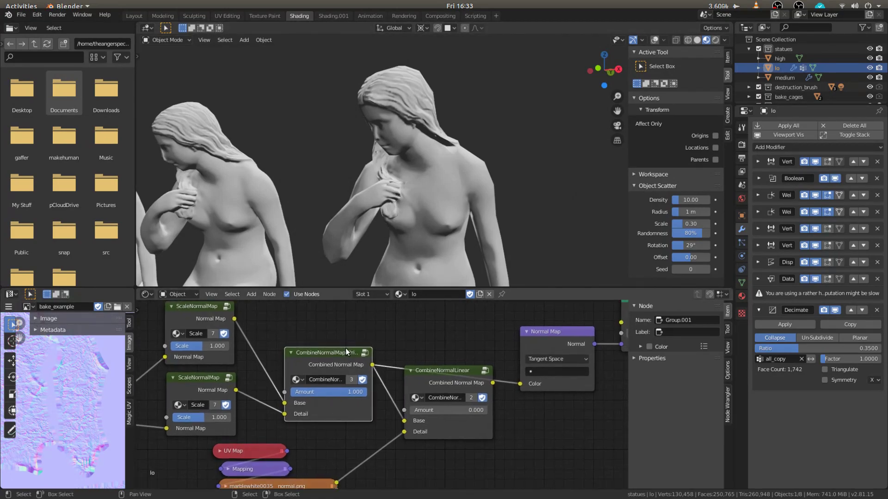
scroll(345, 348, "down", 1)
scroll(339, 357, "down", 2)
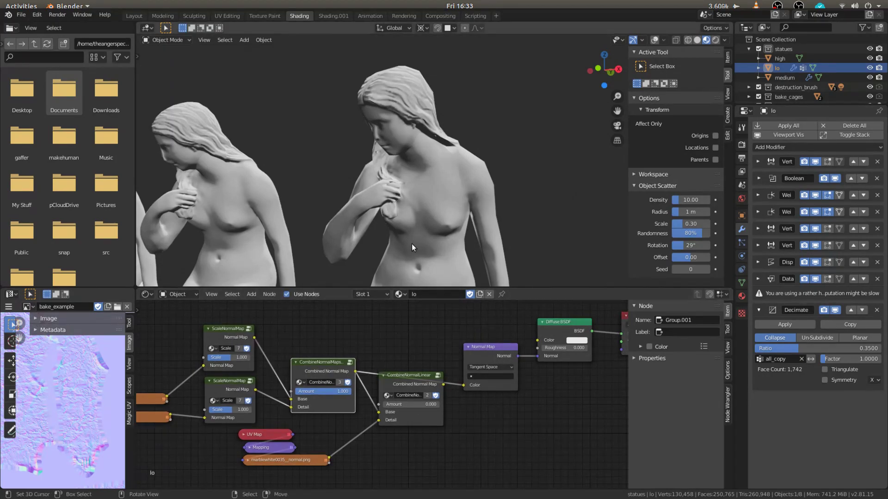
scroll(401, 220, "down", 2)
scroll(349, 403, "up", 2)
scroll(370, 391, "down", 2)
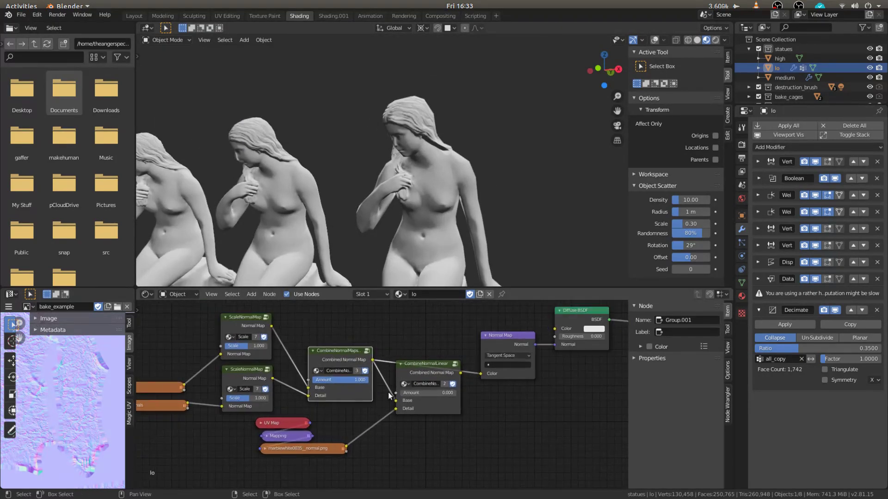
left_click(348, 389, "ctrl+shift")
left_click(339, 400)
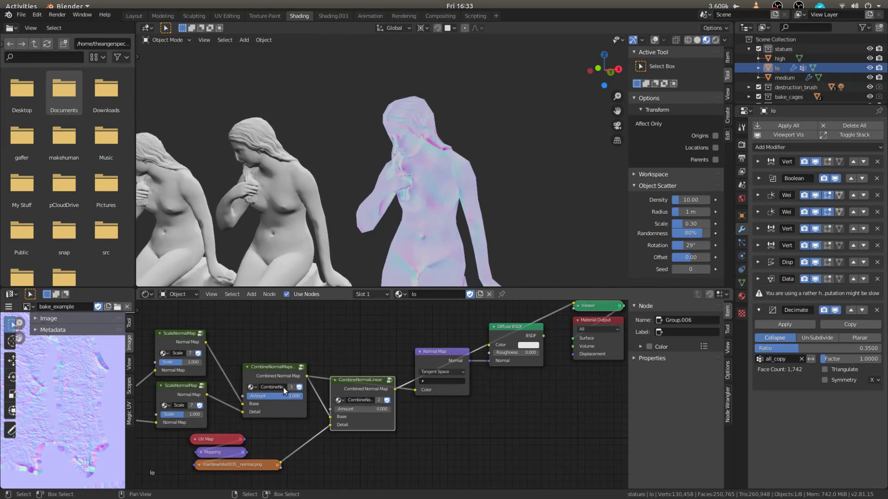
Set the first combine node to the CombineNormalLinear group and return the preview to the Diffuse BSDF shader
left_click(256, 388)
left_click(299, 399)
scroll(384, 390, "down", 2)
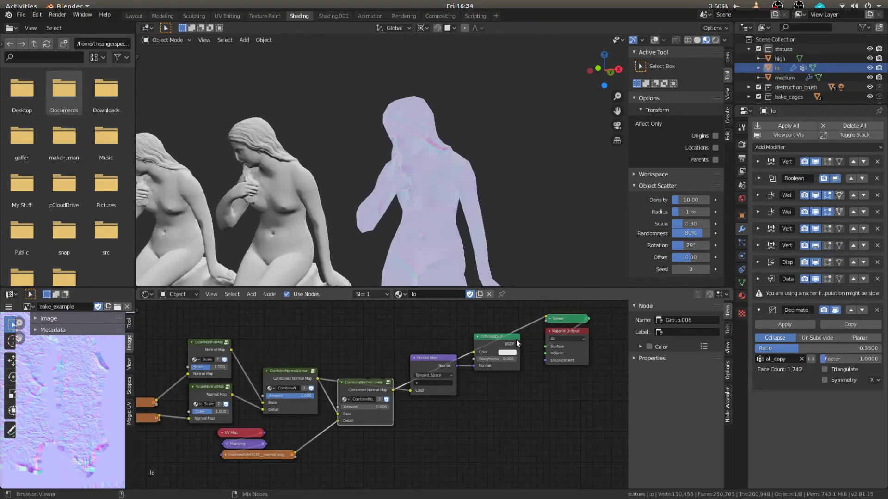
left_click(516, 340, "ctrl+shift")
Set the Amount of the second CombineNormalLinear node to 1.000
scroll(255, 402, "up", 5)
middle_click_drag(255, 403, 327, 360)
left_click_drag(474, 368, 513, 368)
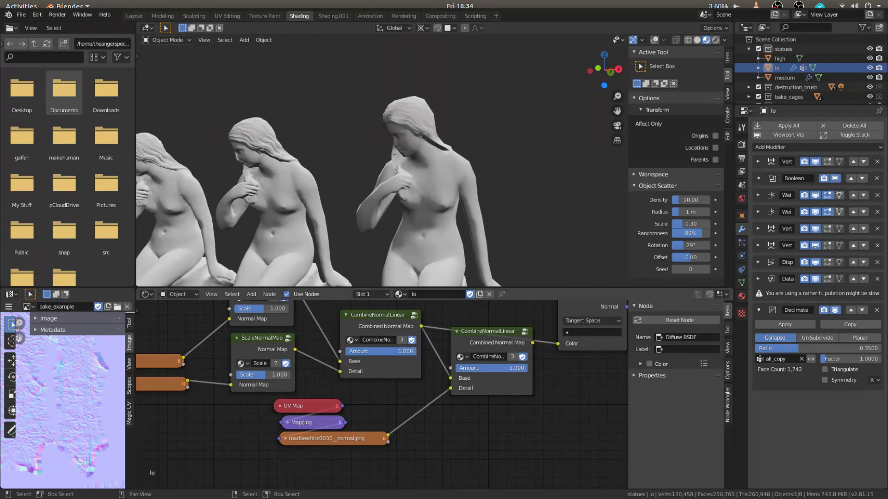
Replace the marblewhite0035__normal.png image in the detail texture node with rock_rough_normal.png and collapse the node
scroll(398, 393, "up", 3)
left_click(362, 445)
middle_click_drag(361, 444, 381, 393)
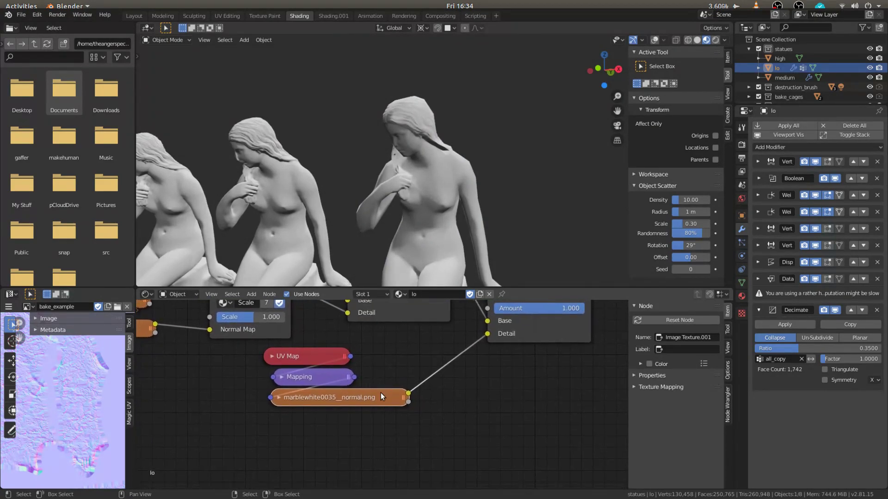
key("h")
scroll(378, 398, "down", 1)
left_click(296, 439)
left_click(331, 402)
key("h")
Connect the second CombineNormalLinear output to the Normal Map node's Color and vary its Amount to 0.000 and back to 1.000
middle_click_drag(392, 222, 385, 222)
middle_click_drag(527, 328, 407, 398)
left_click_drag(456, 355, 485, 356)
mouse_move(430, 383)
left_mouse_down()
mouse_move(282, 368)
mouse_move(324, 367)
left_mouse_up()
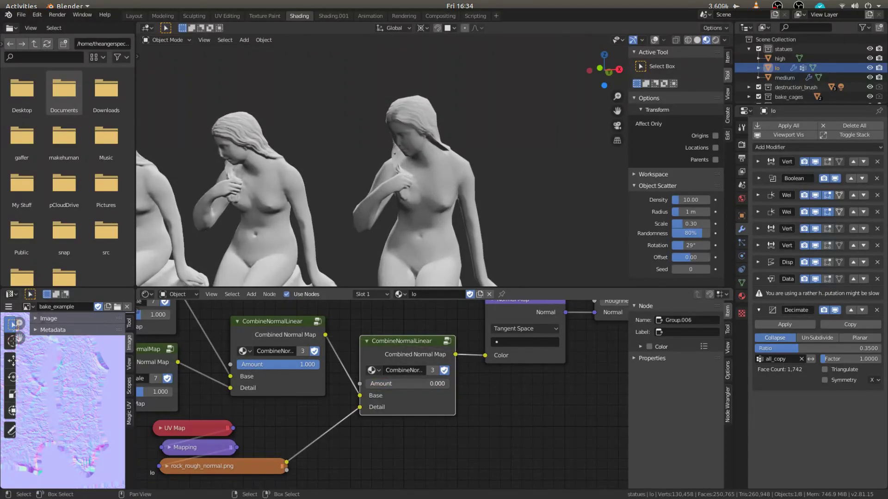
left_click_drag(407, 383, 450, 384)
middle_click_drag(416, 222, 265, 336)
Set both combine nodes to the CombineNormalsOverlay group and check the rock detail on the lo statue
left_click(243, 351)
left_click(278, 420)
left_click(371, 370)
left_click(413, 323)
middle_click_drag(423, 259, 425, 195)
Set both combine nodes to the CombineNormalPD group and compare all three statues
left_click(243, 351)
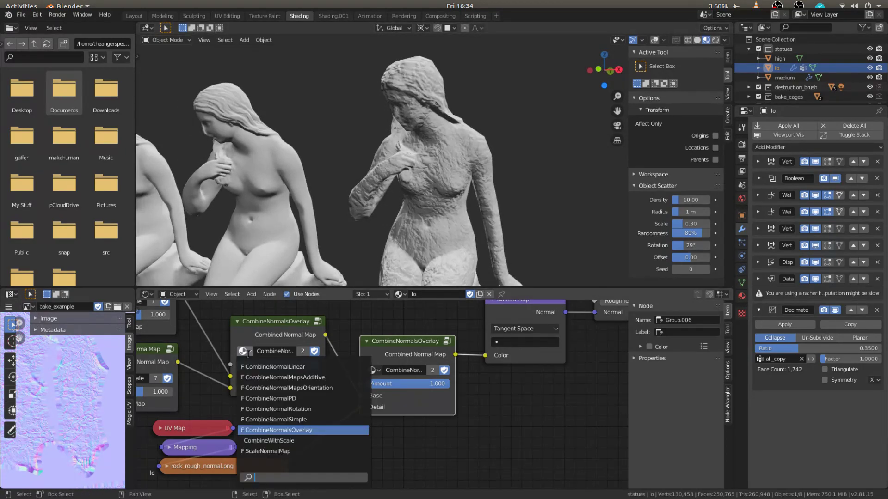
left_click(277, 400)
left_click(373, 370)
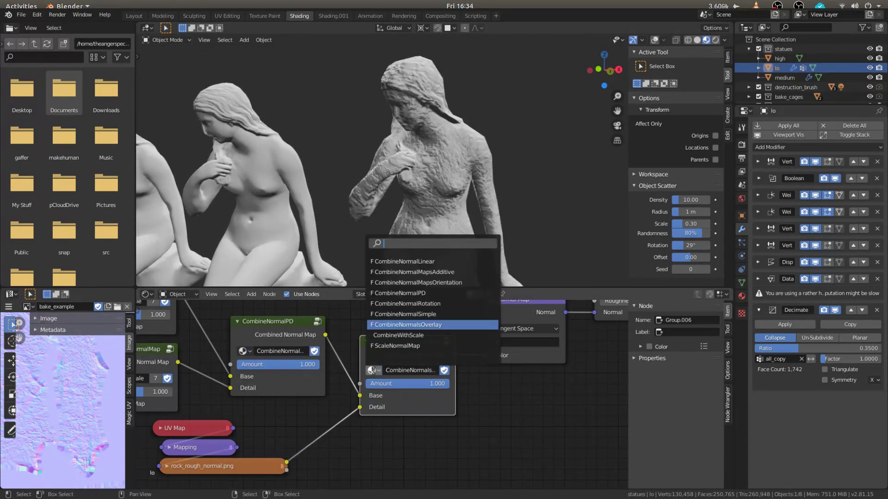
left_click(408, 296)
mouse_move(422, 184)
middle_mouse_down()
mouse_move(447, 176)
mouse_move(367, 182)
mouse_move(425, 185)
mouse_move(354, 130)
middle_mouse_up()
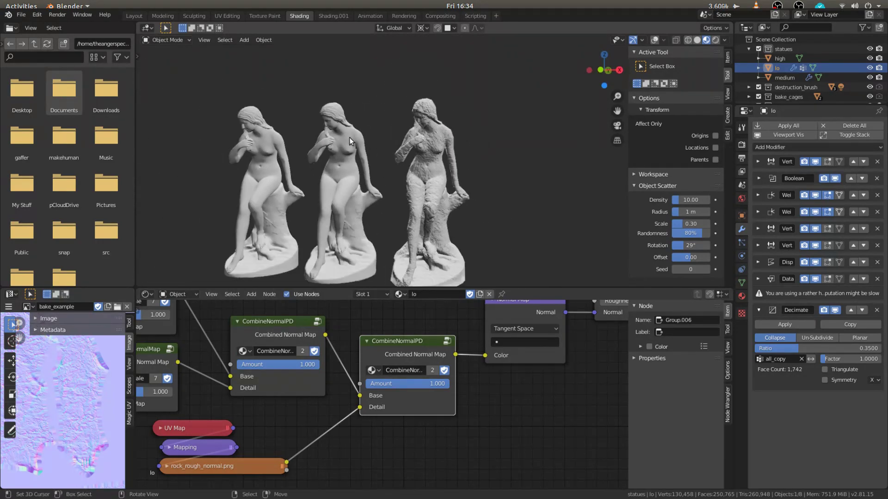
Assign the Destroyed material to the lo statue in place of its lo material
left_click(399, 295)
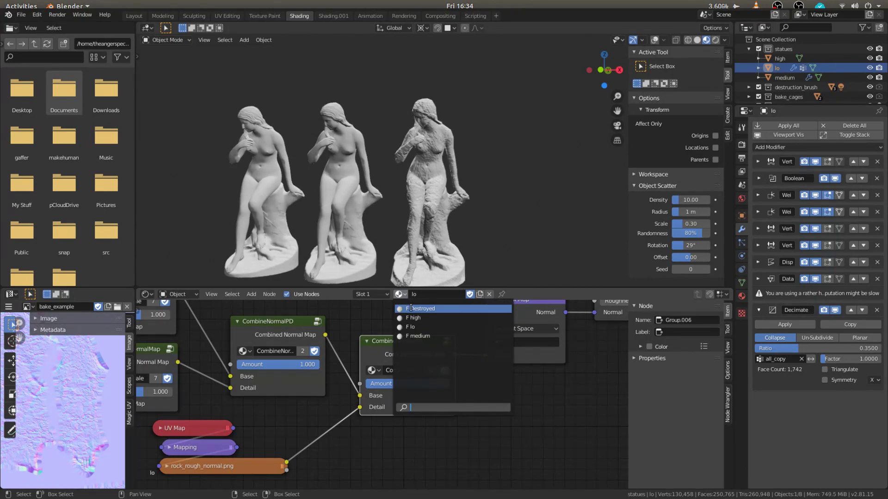
left_click(410, 309)
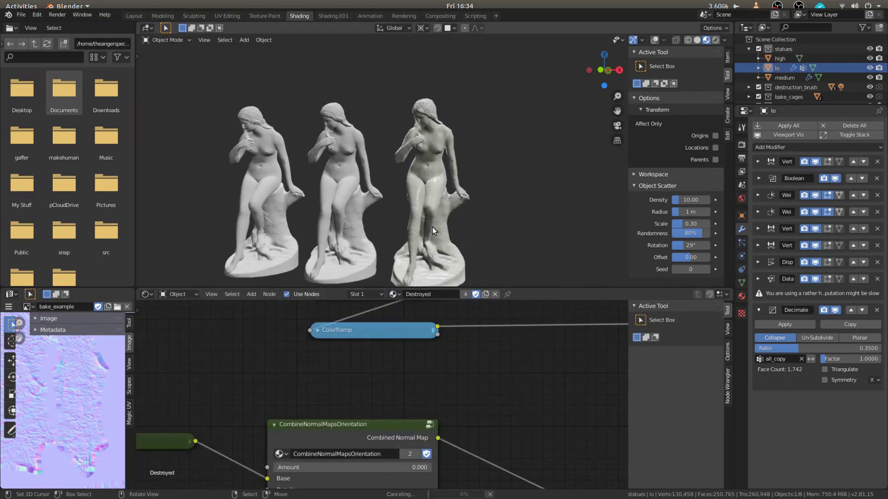
scroll(462, 194, "down", 2)
middle_click_drag(489, 164, 503, 139, "shift")
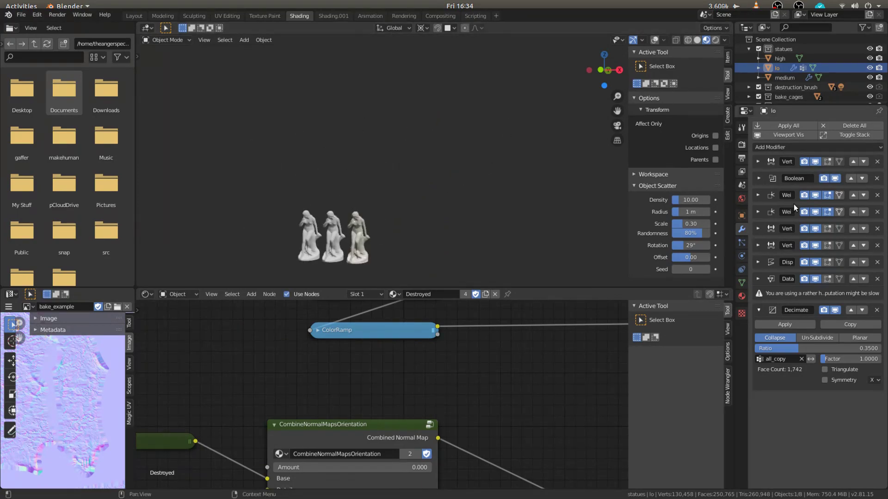
Show the viewport overlays and select the Cube from the destruction brush near the lo statue
key("z")
left_click(566, 134)
right_click_drag(548, 143, 392, 241)
right_click(358, 238)
right_click(385, 241)
middle_click_drag(384, 242, 411, 265)
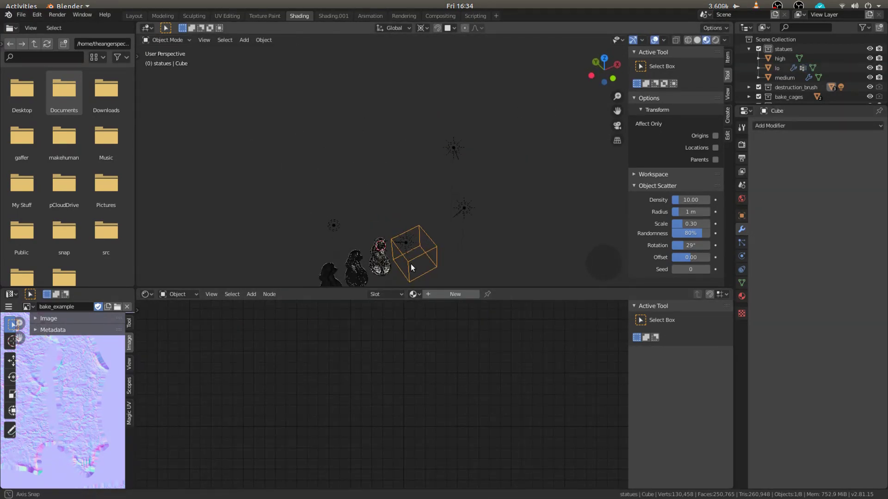
Move the Cube into the upper part of the lo statue so its Boolean breaks that part away
key("g")
left_click(391, 255)
scroll(397, 252, "up", 6)
key("g")
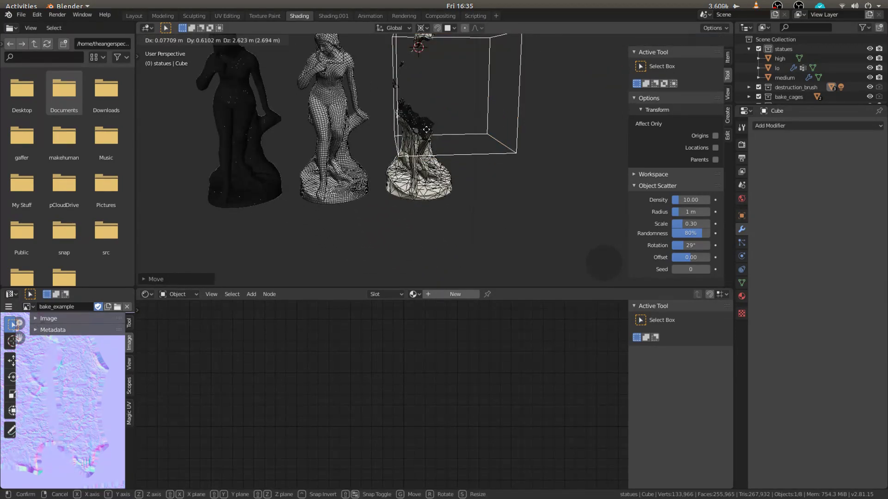
left_click(421, 129)
scroll(421, 131, "up", 3)
middle_click_drag(421, 131, 407, 172)
left_click(400, 184)
Preview the last CombineNormalMapsOrientation node's output of the Destroyed material on the broken lo statue
scroll(406, 404, "down", 3)
middle_click_drag(525, 213, 467, 183, "shift")
scroll(442, 389, "down", 5)
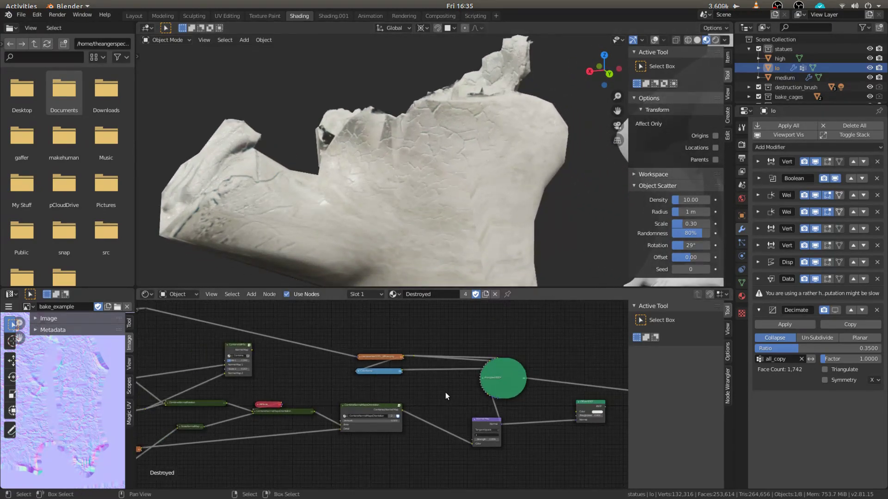
middle_click_drag(476, 410, 407, 403)
left_click(289, 398, "ctrl+shift")
mouse_move(365, 180)
middle_mouse_down()
mouse_move(379, 146)
mouse_move(431, 137)
mouse_move(393, 158)
mouse_move(468, 153)
mouse_move(368, 144)
mouse_move(467, 146)
mouse_move(462, 152)
middle_mouse_up()
scroll(393, 364, "down", 3, "ctrl")
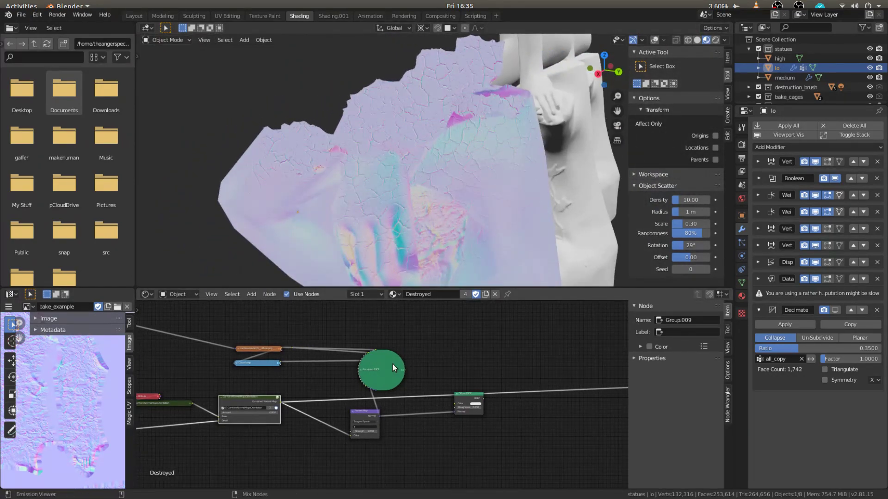
Preview the Diffuse BSDF shader on the lo statue and inspect the broken surface from another angle
left_click(469, 397, "ctrl+shift")
middle_click_drag(320, 190, 481, 192)
scroll(405, 201, "down", 3)
scroll(417, 191, "down", 2)
Show the overlays again and move the Cube higher so it breaks the lo statue nearer the shoulders
key("shift+alt+z")
right_click(495, 178)
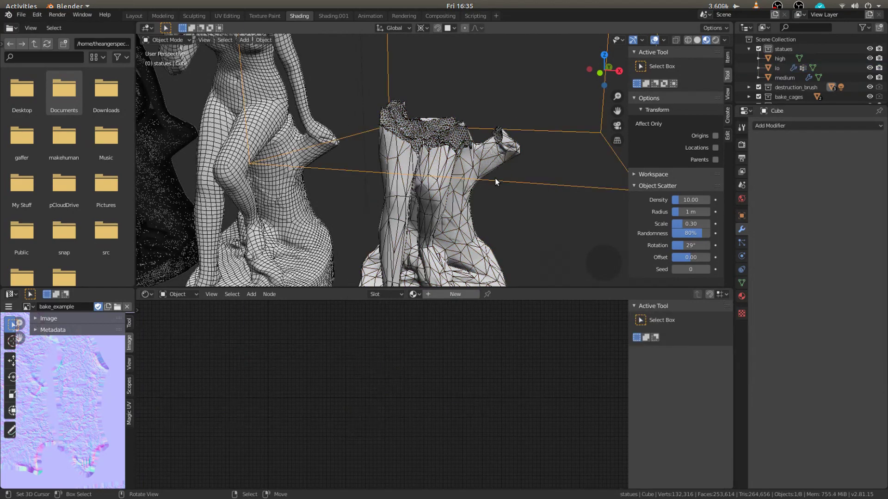
scroll(495, 179, "down", 4)
key("g")
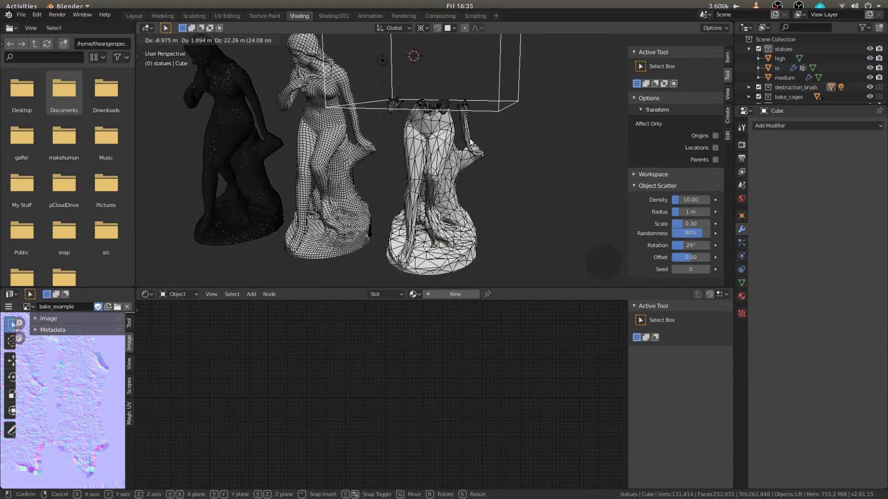
left_click(470, 138)
key("g")
left_click(486, 99)
middle_click_drag(486, 99, 379, 121)
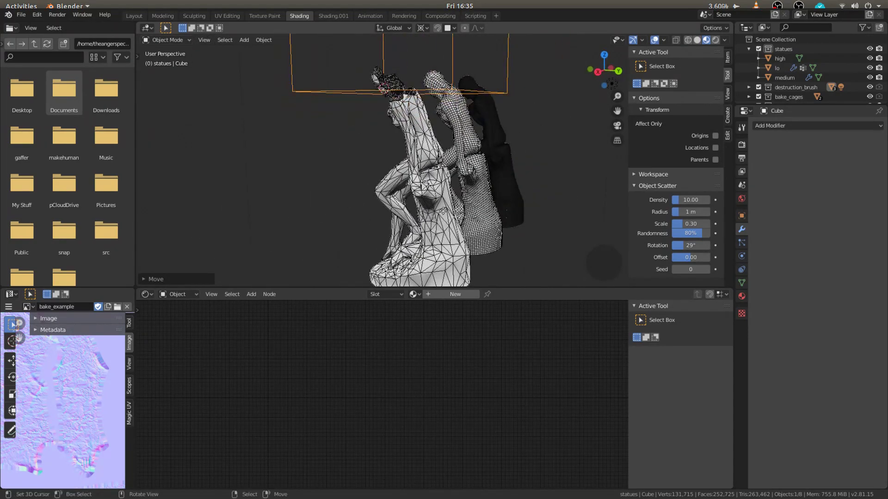
Move the Cube behind the lo statue so its Boolean breaks away the back, and hide the viewport overlays
key("g")
left_click(486, 180)
middle_click_drag(485, 180, 445, 140)
scroll(372, 167, "up", 2)
key("alt+shift+z")
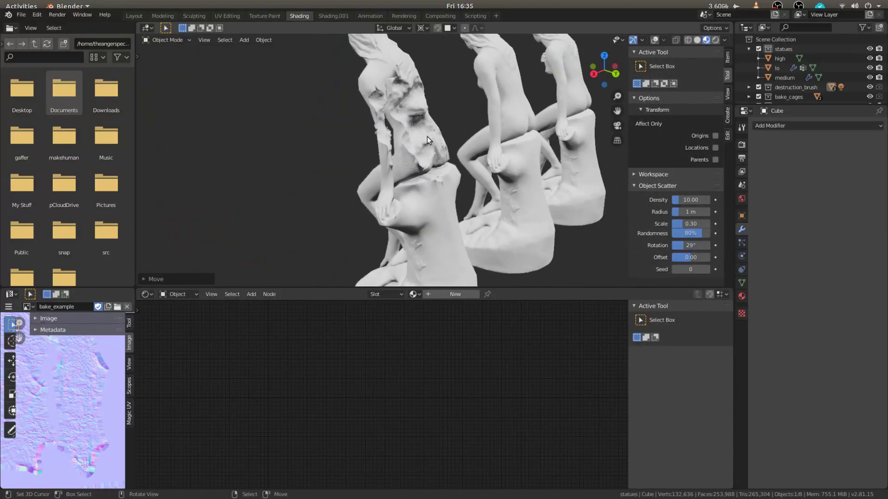
Inspect the broken back of the lo statue from several angles, and show the overlays again
scroll(416, 115, "up", 2)
middle_click_drag(398, 94, 492, 150)
scroll(491, 149, "down", 2)
middle_click_drag(407, 142, 499, 158)
scroll(416, 164, "down", 3)
middle_click_drag(400, 167, 367, 183)
key("alt+shift+z")
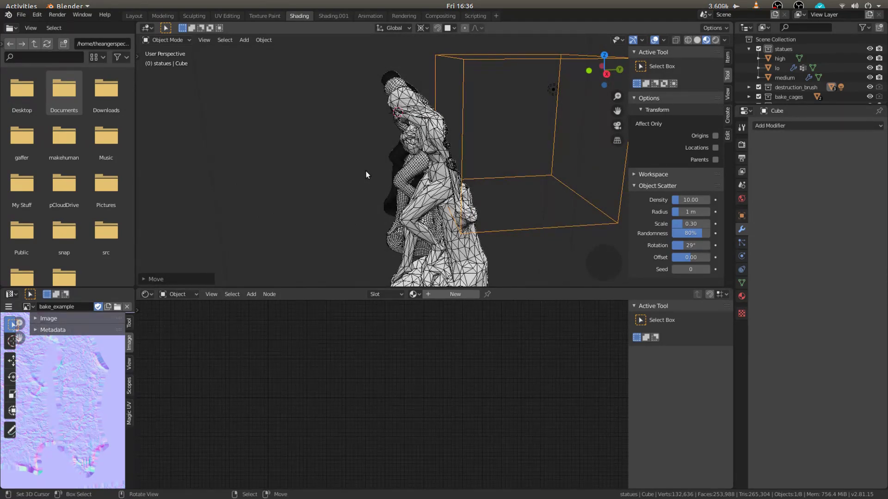
middle_click_drag(475, 129, 435, 175)
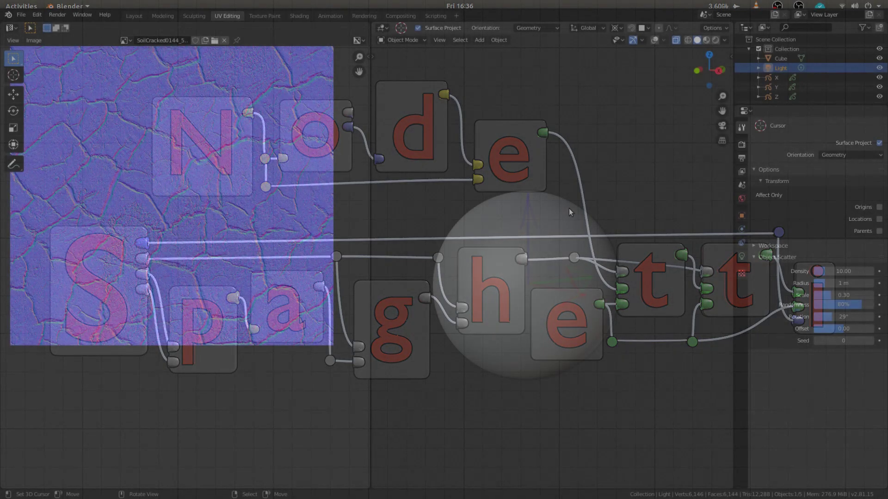
Set the viewport with the sphere to rendered shading and view the sphere from another angle
middle_click_drag(295, 190, 307, 237)
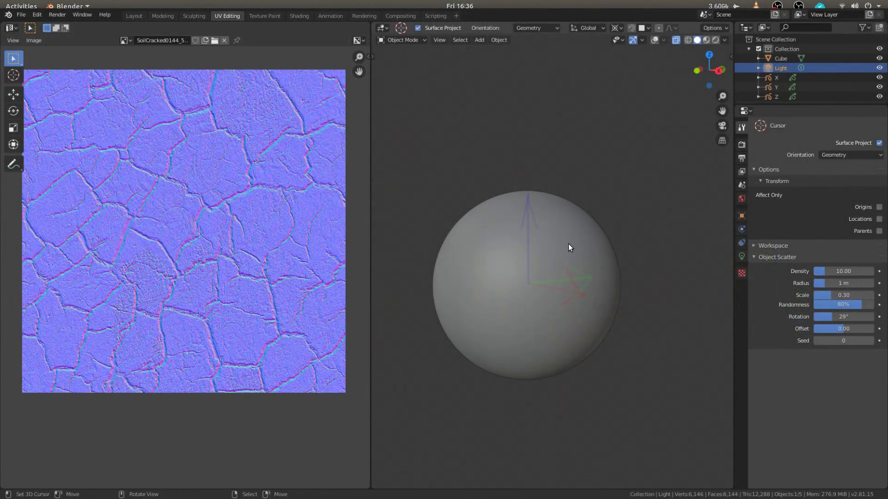
key("z")
left_click(600, 213)
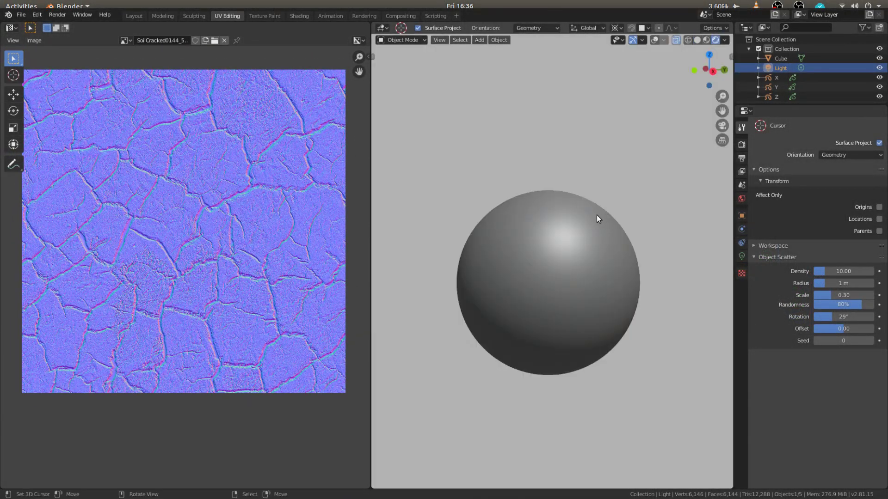
mouse_move(560, 228)
middle_mouse_down()
mouse_move(538, 264)
mouse_move(573, 252)
middle_mouse_up()
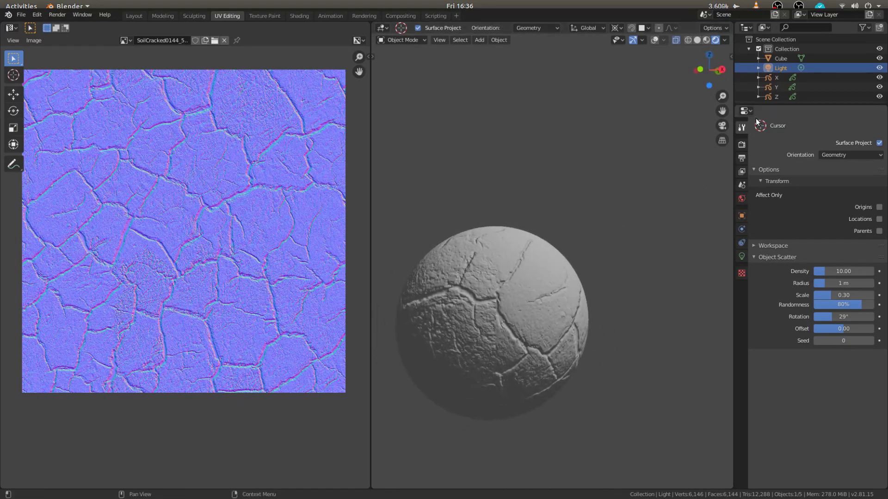
Move the Light around the sphere to change how its cracked surface is lit
key("g")
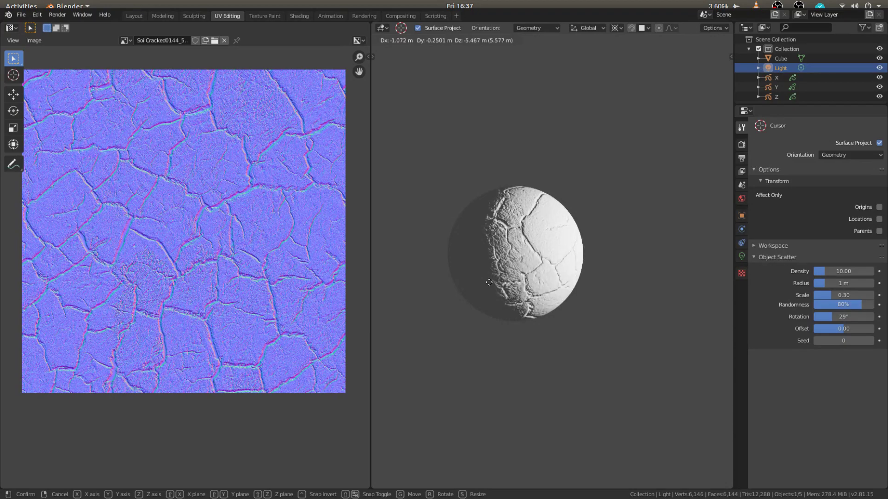
left_click(507, 218)
middle_click_drag(513, 220, 580, 258)
Try a trackball rotation of the cracked sphere under the light
right_click(567, 251)
scroll(624, 243, "up", 3)
key("r")
key("r")
scroll(550, 253, "up", 2)
scroll(533, 249, "down", 1)
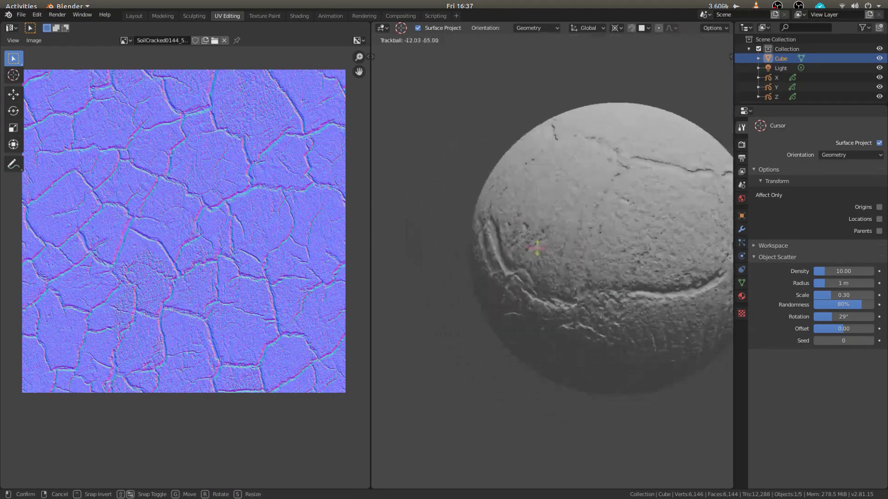
right_click(614, 203)
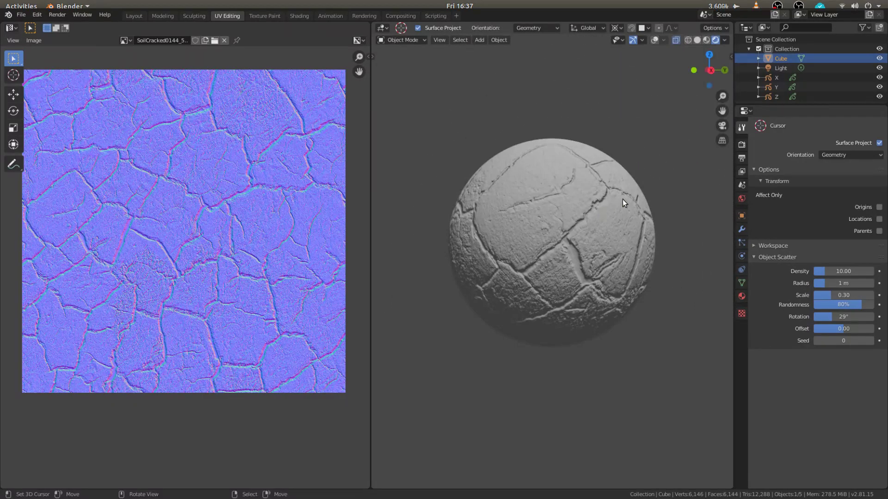
Select the X, Y and Z arrow objects together
left_click(774, 79)
left_click(776, 96, "shift")
middle_click_drag(614, 162, 610, 176)
Examine the coloured crack edges of the SoilCracked normal map up close
scroll(187, 149, "up", 5)
scroll(192, 260, "up", 4)
middle_click_drag(190, 233, 173, 314)
scroll(174, 315, "down", 3)
middle_click_drag(206, 388, 134, 263)
scroll(143, 250, "up", 4)
scroll(163, 307, "up", 1)
middle_click_drag(160, 216, 208, 154)
scroll(232, 273, "down", 1)
scroll(229, 271, "down", 5)
scroll(208, 154, "down", 2)
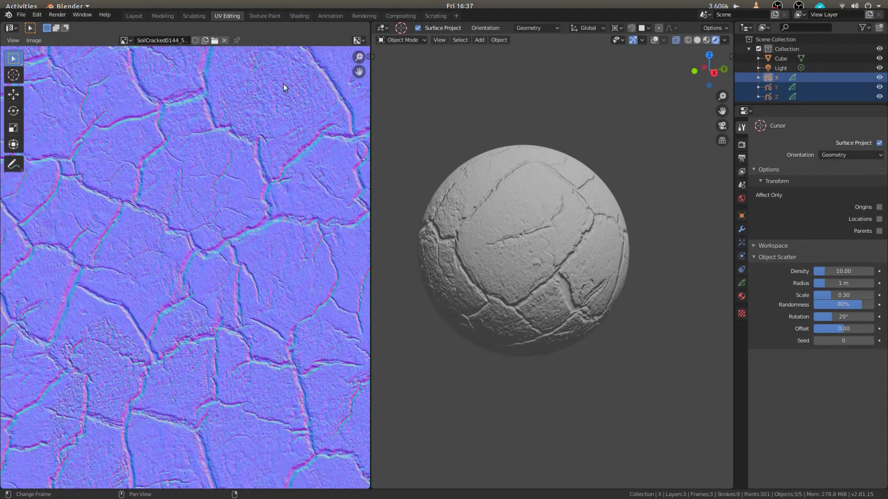
Move the X, Y and Z arrows 0.595, -0.168 and 0.525 m along the global axes onto the sphere's surface
left_click(359, 40)
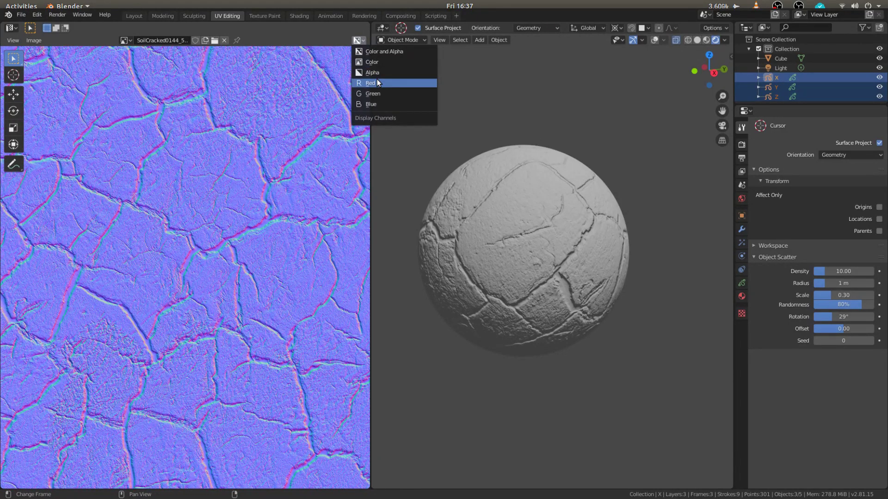
middle_click_drag(584, 196, 573, 198)
right_click_drag(573, 198, 512, 185, "shift")
middle_click_drag(512, 185, 543, 174)
middle_click_drag(603, 154, 553, 220)
scroll(208, 291, "up", 3)
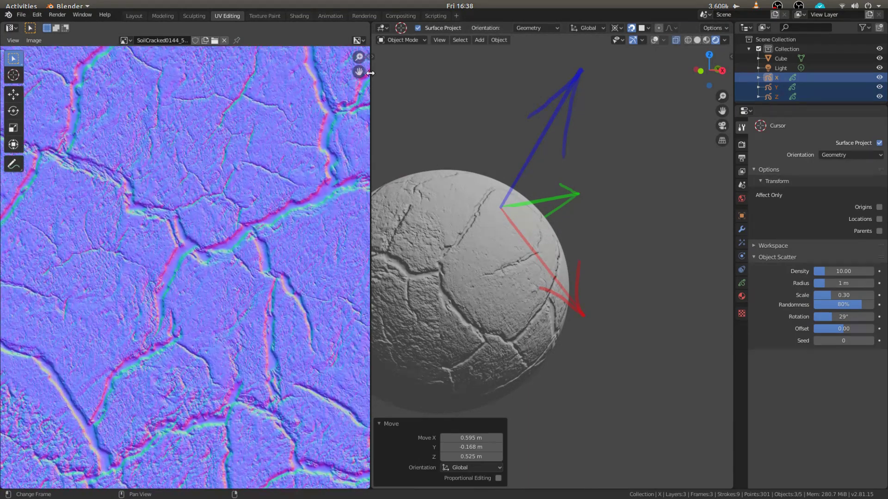
Display only the red channel of the normal map and select the X arrow
left_click(359, 41)
left_click(370, 83)
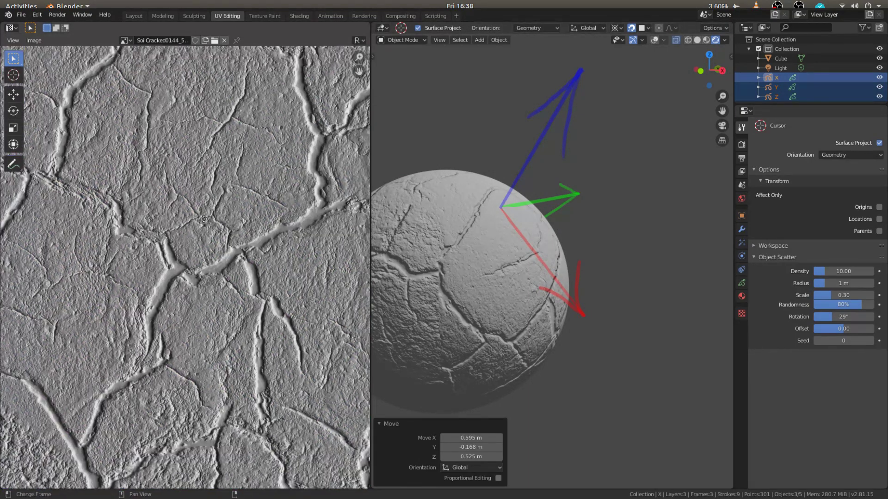
left_click(518, 226)
key("s")
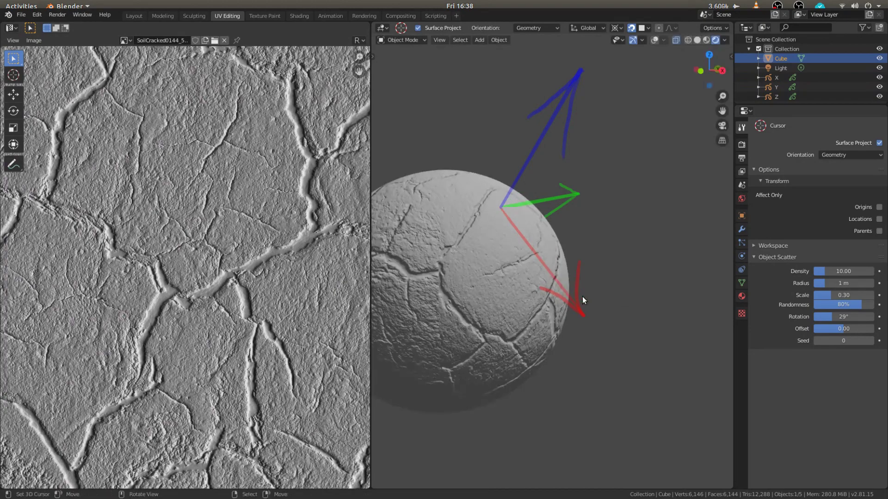
right_click(563, 304)
Change the transform pivot point and try scaling the X arrow from its base
key("period")
left_click(564, 250)
key("s")
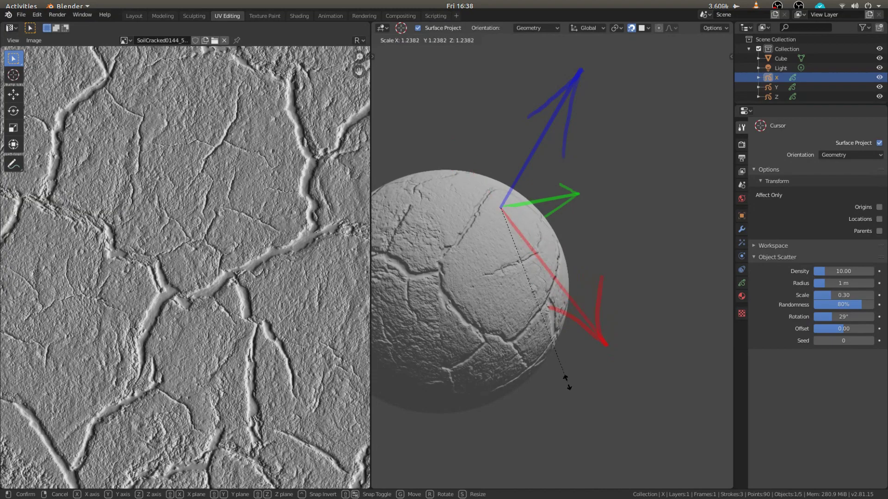
left_click(437, 130)
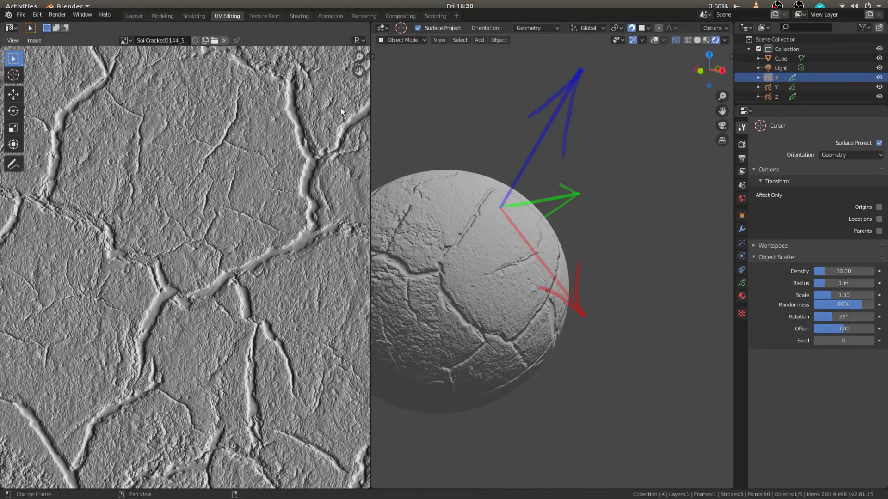
Display the green channel of the normal map and try scaling the Y arrow
left_click(357, 40)
left_click(370, 93)
right_click(559, 199)
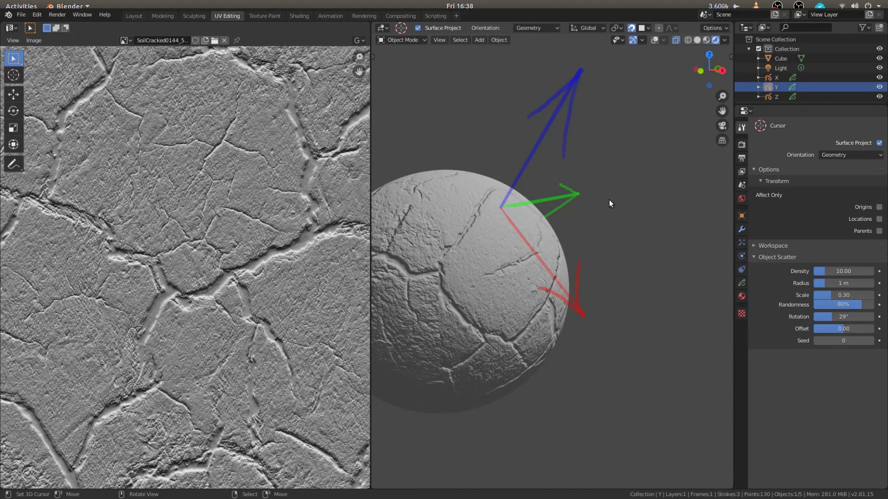
key("s")
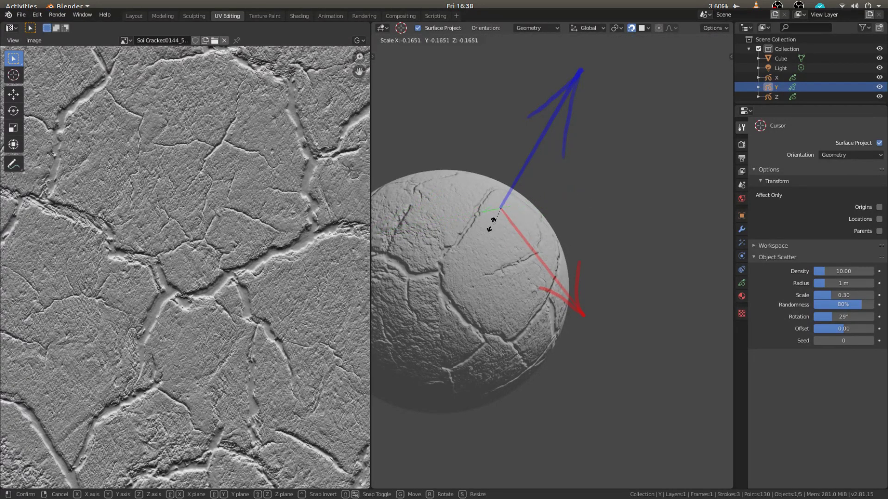
right_click(517, 220)
Display the blue channel of the normal map and try scaling the Z arrow
left_click(358, 41)
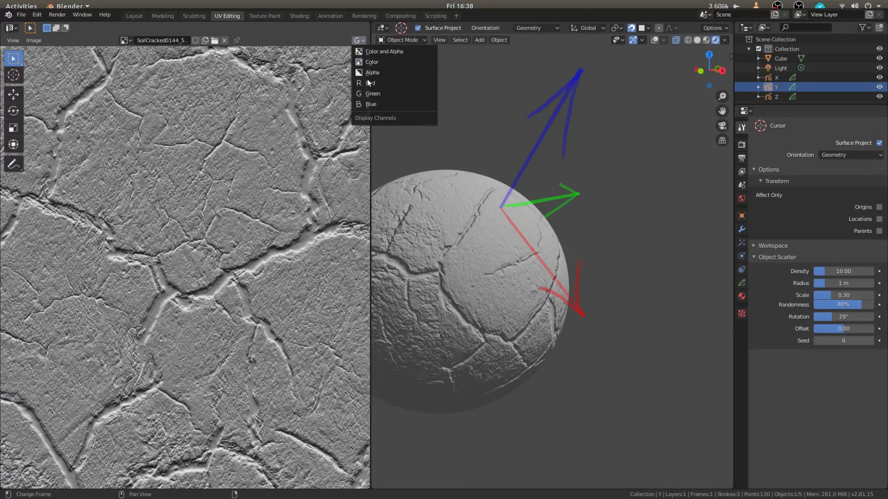
left_click(369, 103)
left_click(547, 112)
key("s")
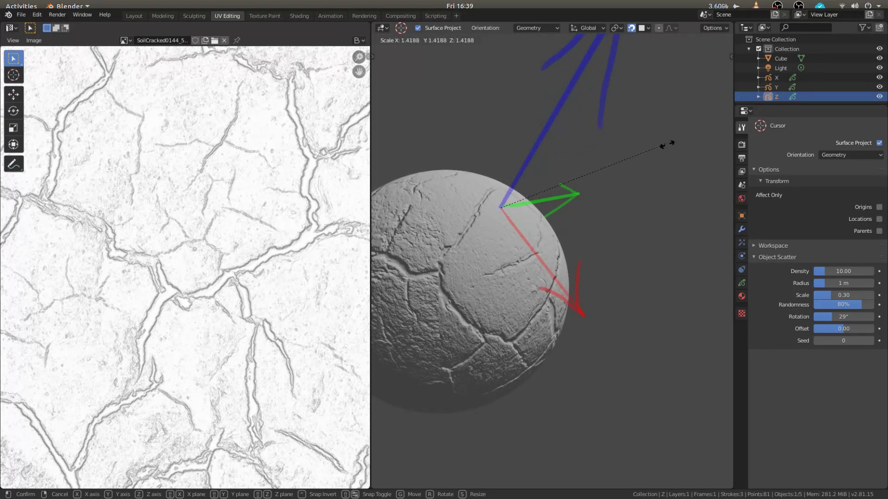
left_click(629, 170)
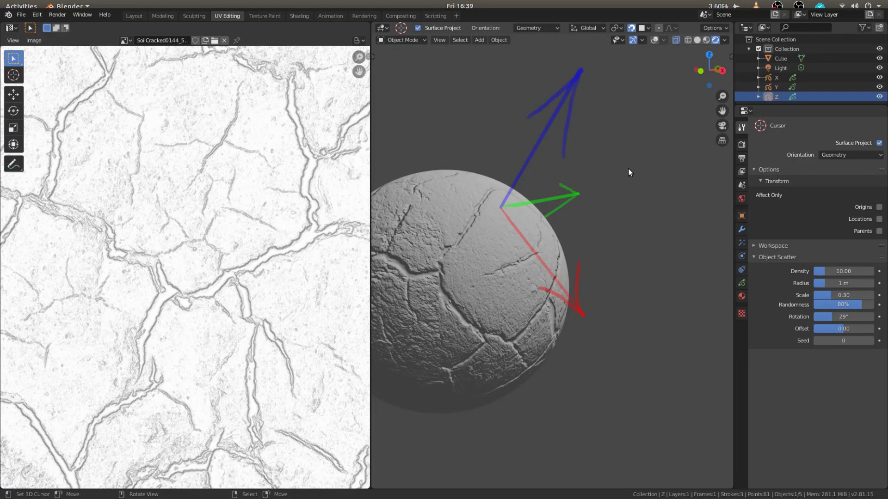
Look over the whole blue channel image and return the normal map display to Color and Alpha
scroll(273, 226, "down", 2)
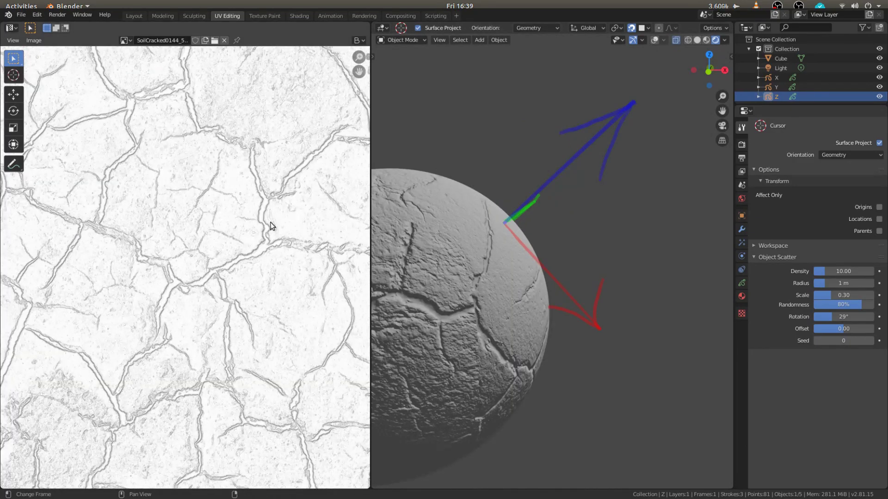
middle_click_drag(250, 190, 204, 265)
scroll(199, 269, "down", 2)
scroll(226, 217, "up", 1)
scroll(259, 174, "down", 2)
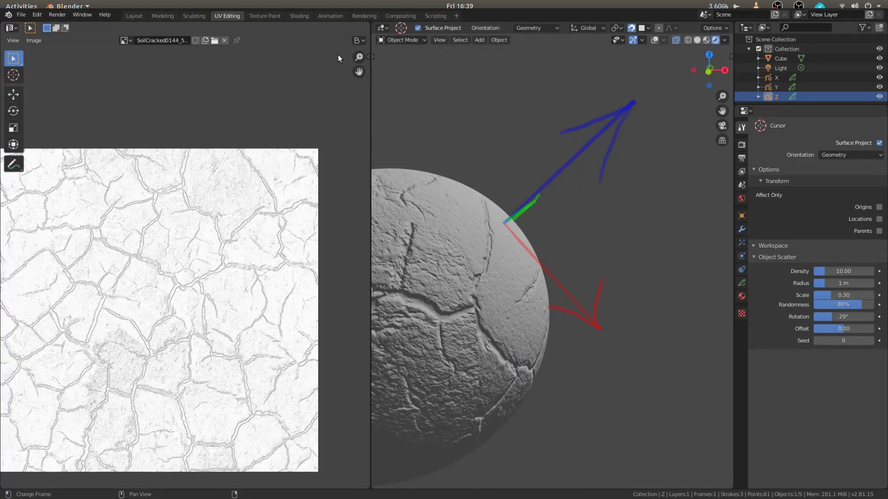
left_click(358, 40)
left_click(370, 52)
Compare the full-colour cracks of the normal map up close with the arrows on the sphere
scroll(238, 153, "up", 5)
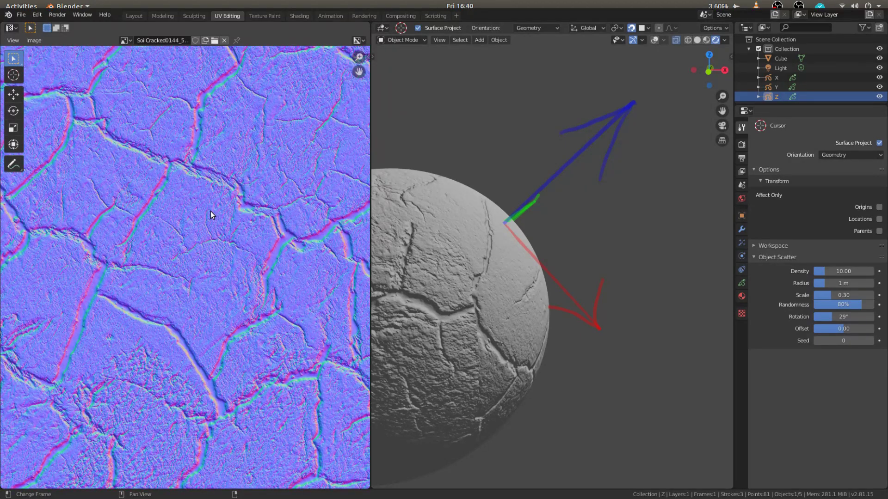
middle_click_drag(210, 212, 183, 216)
scroll(258, 291, "up", 3)
middle_click_drag(259, 291, 223, 261)
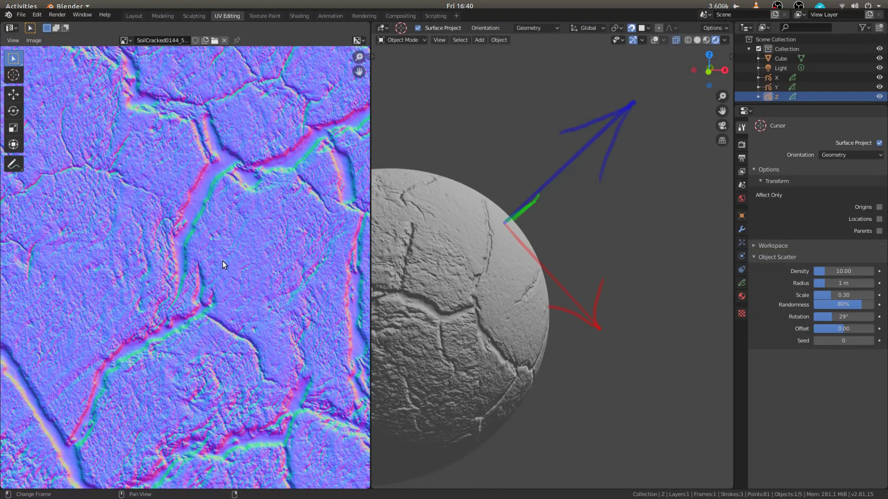
scroll(223, 261, "down", 2)
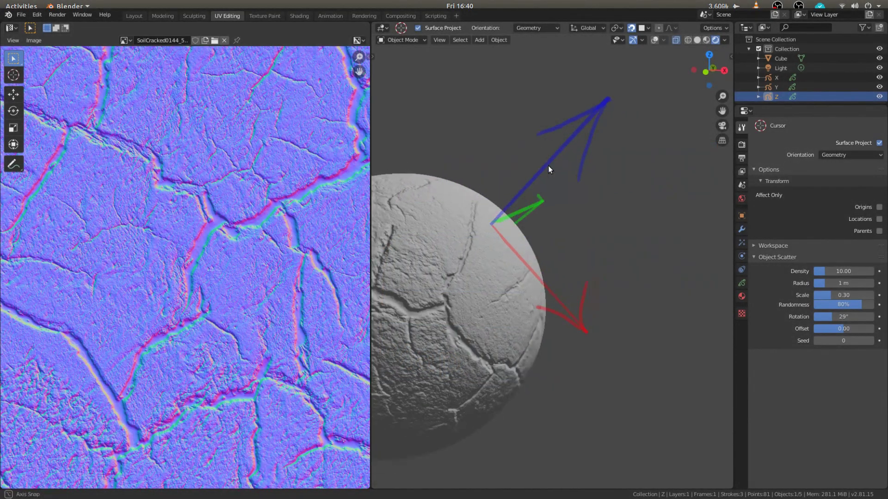
middle_click_drag(548, 166, 625, 271)
scroll(244, 227, "up", 2)
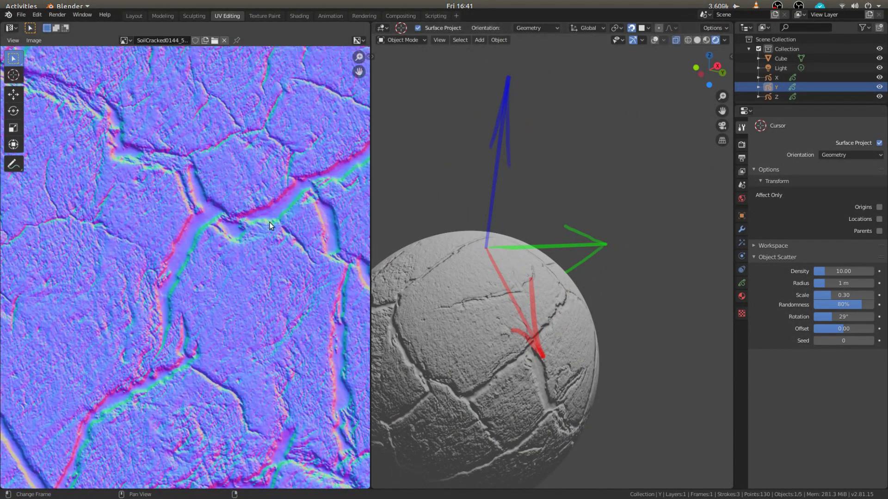
Select the X, Y and Z arrows on the sphere one after another
middle_click_drag(506, 303, 528, 301)
right_click(561, 328)
right_click(572, 240)
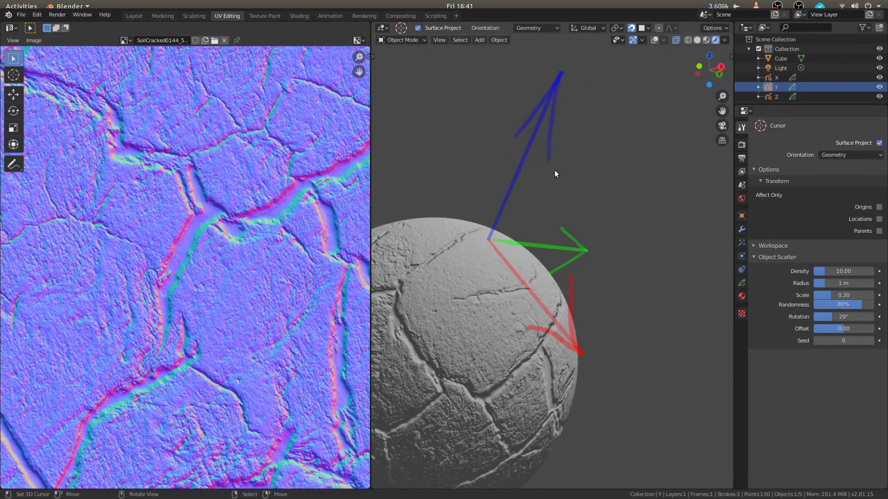
right_click(535, 127)
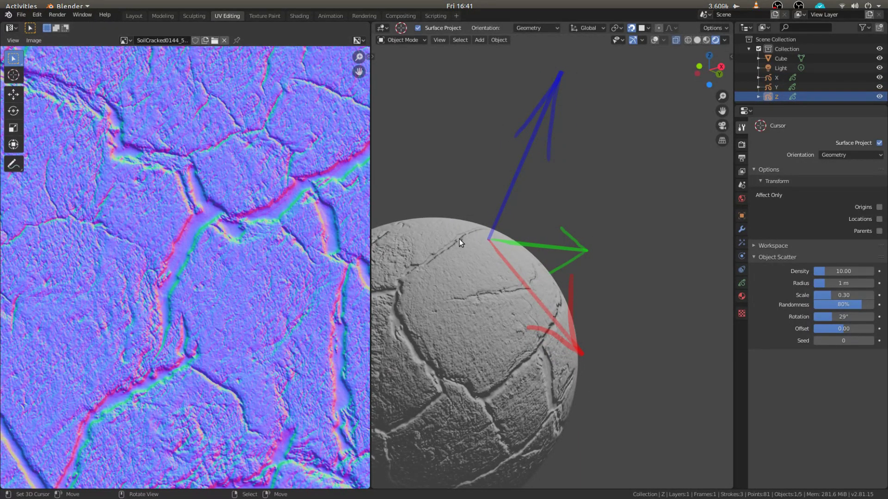
View the red, green and blue channels of the normal map in turn, and return to Color and Alpha
left_click(357, 40)
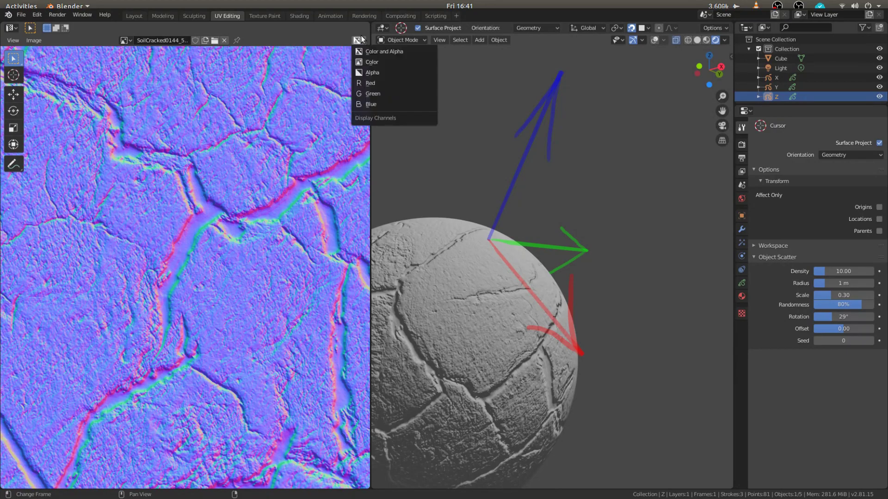
left_click(364, 86)
left_click(356, 40)
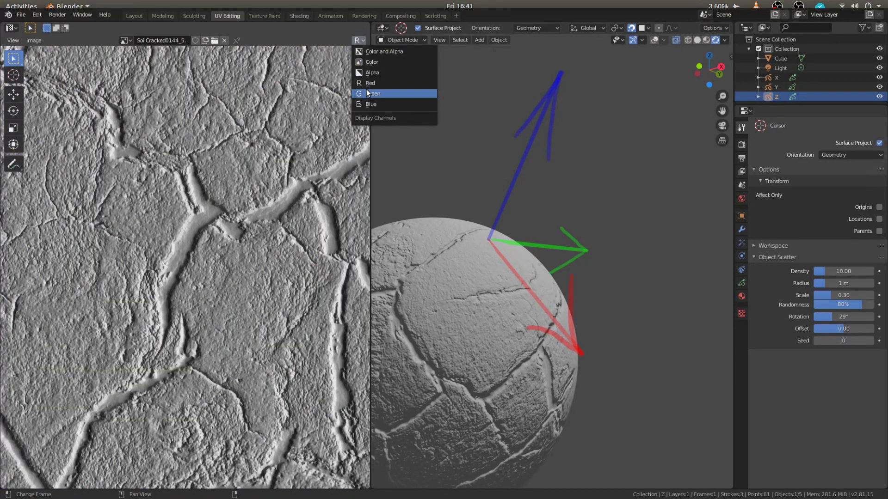
left_click(367, 93)
left_click(359, 41)
left_click(367, 104)
left_click(359, 40)
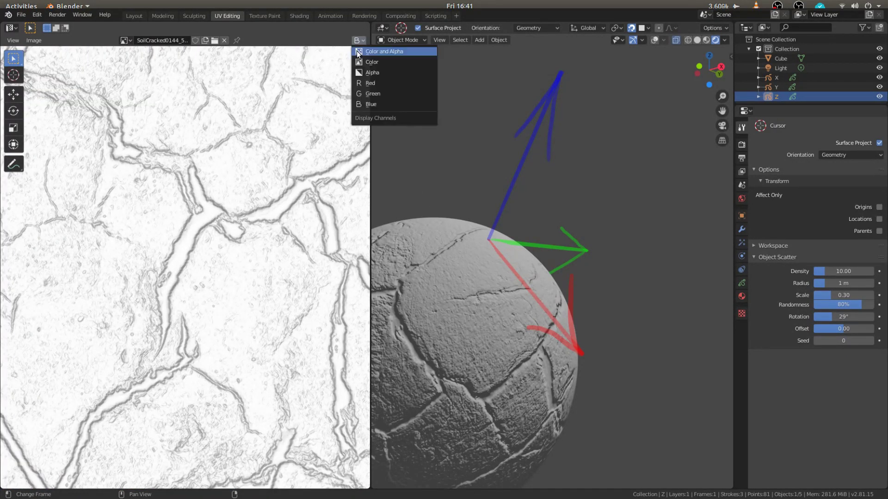
left_click(363, 51)
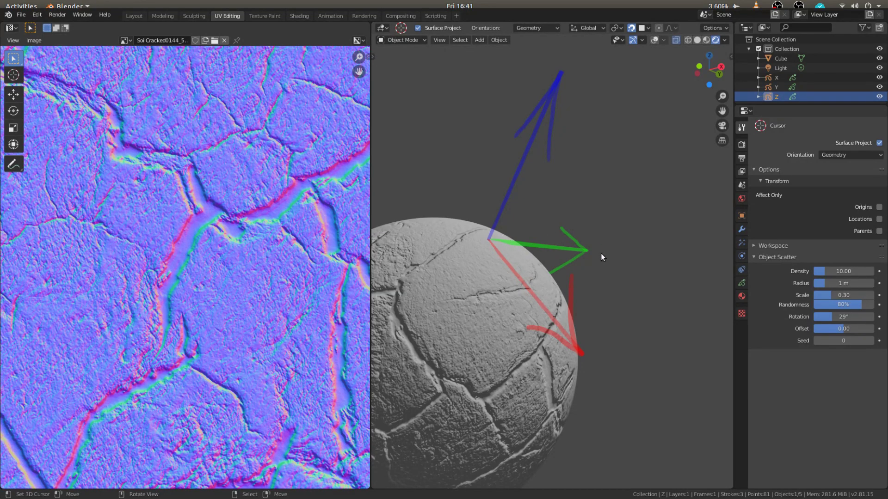
Select the Y arrow and scale it uniformly to 0.4
mouse_move(212, 300)
middle_mouse_down()
mouse_move(245, 327)
mouse_move(226, 295)
middle_mouse_up()
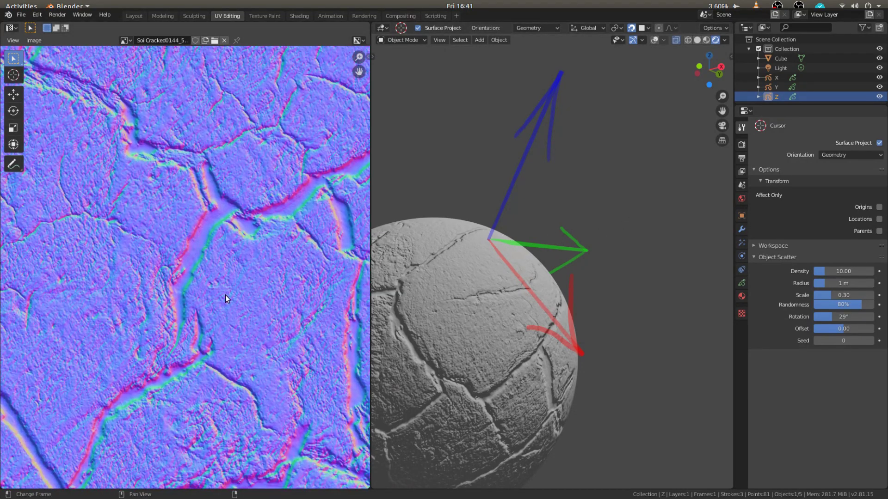
left_click(570, 249)
middle_click_drag(622, 262, 579, 261)
key("s")
left_click(549, 269)
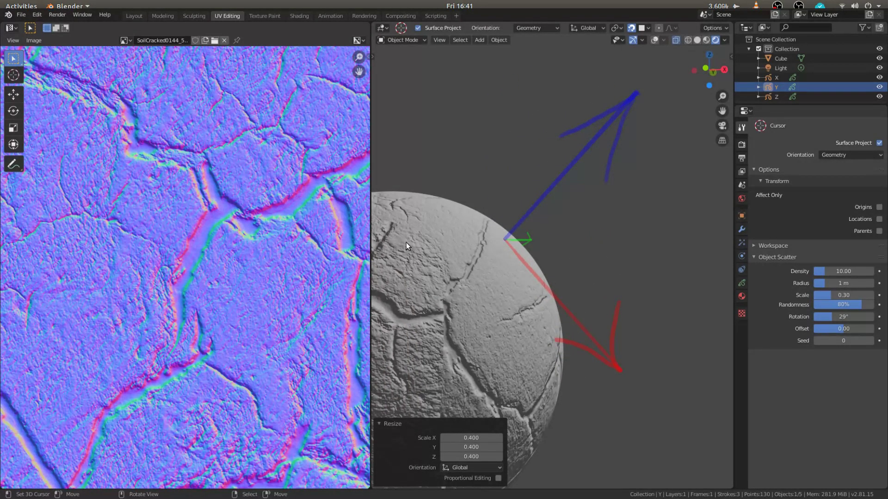
Scale down the Z arrow on the sphere, and scale the X arrow down to a small fraction of its length
left_click(576, 163)
key("s")
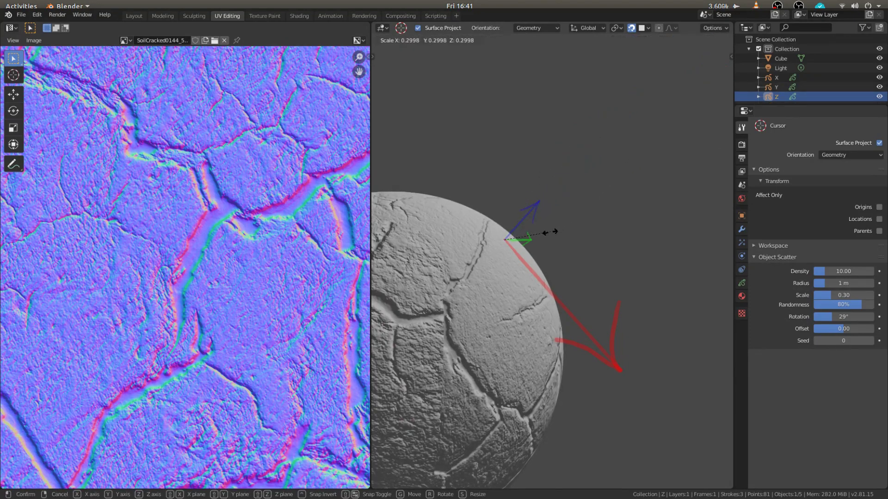
left_click(578, 215)
middle_click_drag(578, 215, 565, 279)
left_click(619, 359)
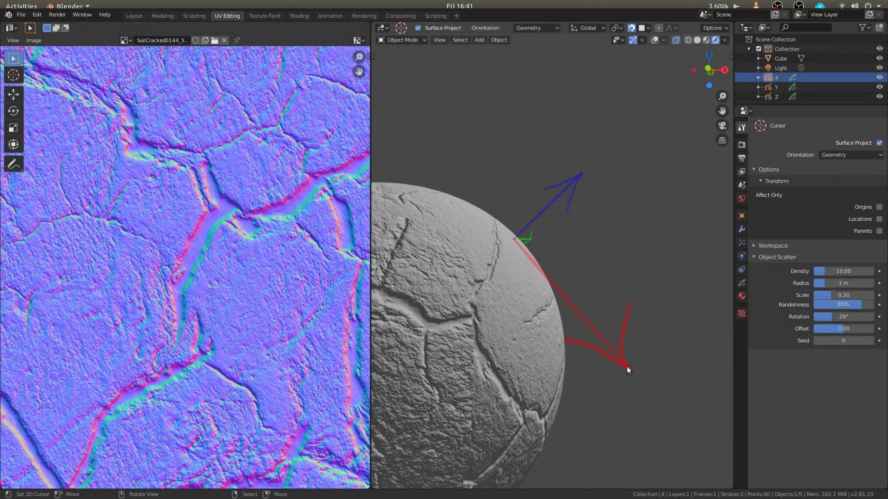
key("s")
left_click(542, 270)
Scale the Y arrow uniformly by 5.63 and the Z arrow by 1.726
left_click(534, 243)
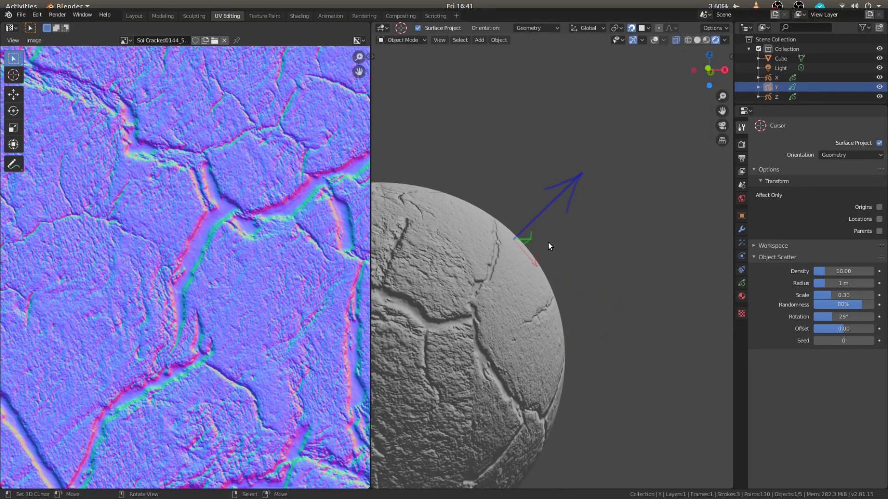
key("s")
left_click(393, 207)
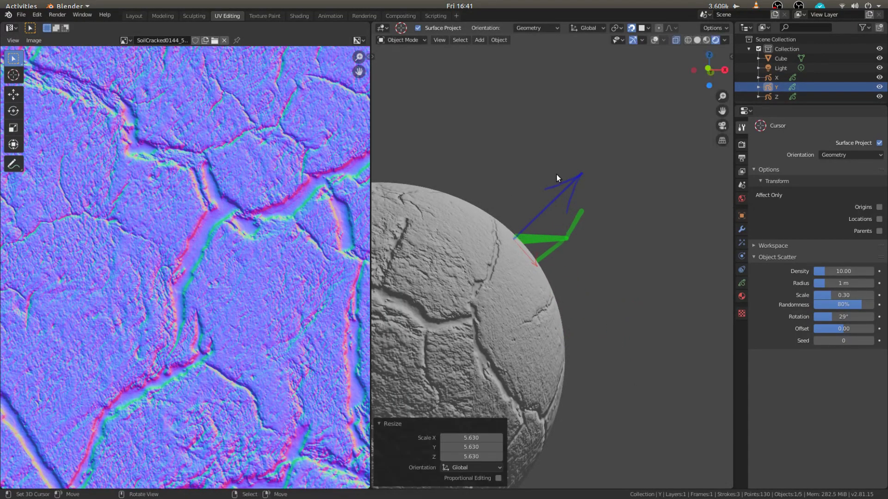
left_click(581, 175)
key("s")
left_click(533, 256)
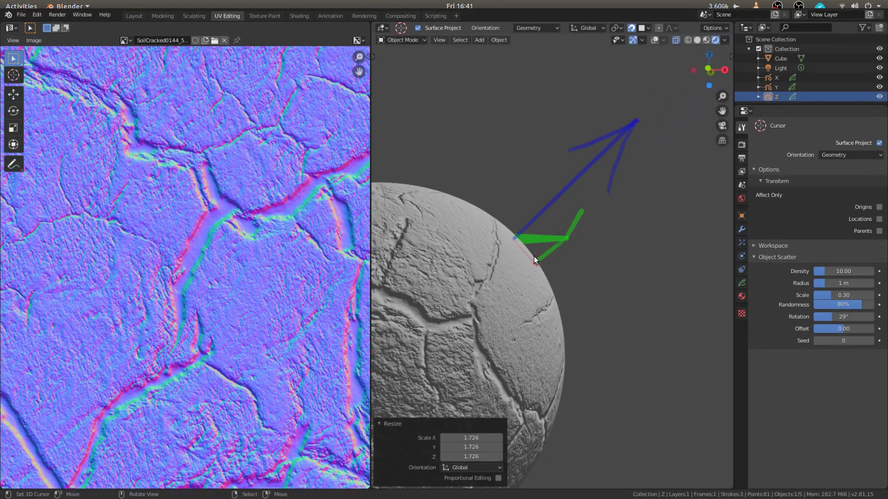
Scale the X arrow back up to a long arrow and enlarge the Y arrow slightly
left_click(551, 259)
key("s")
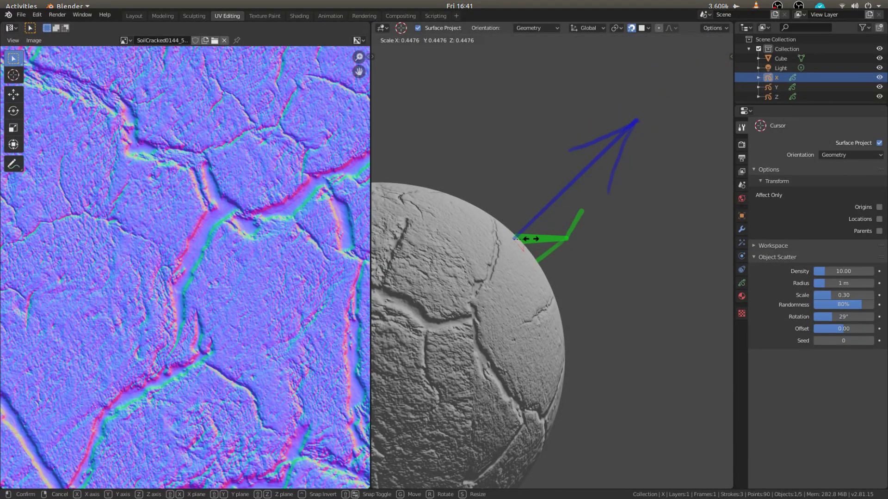
left_click(631, 270)
left_click(553, 244)
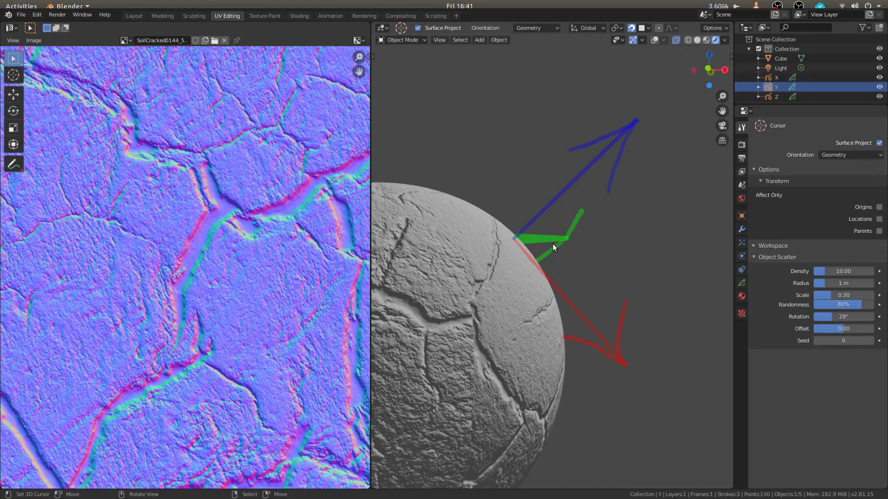
key("s")
left_click(578, 251)
Scale the Z arrow by 0.205, and scale it back up until it is the longest of the three
left_click(596, 158)
key("s")
left_click(541, 223)
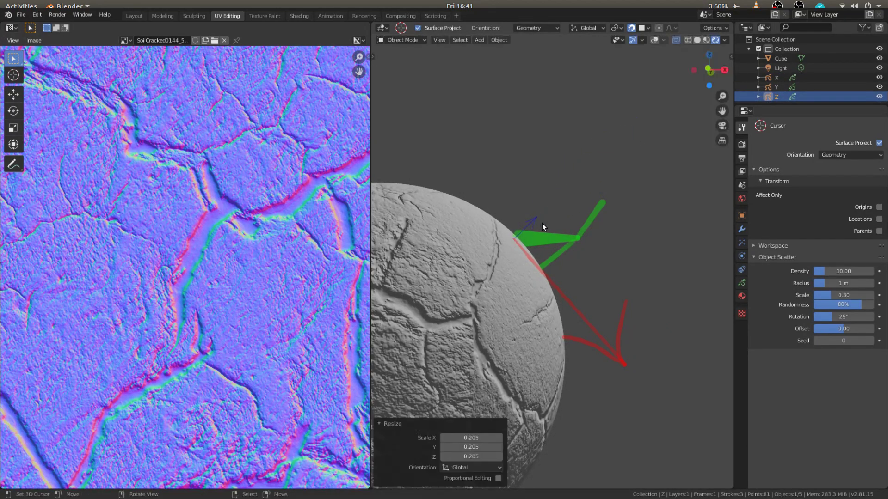
key("s")
right_click(585, 216)
key("s")
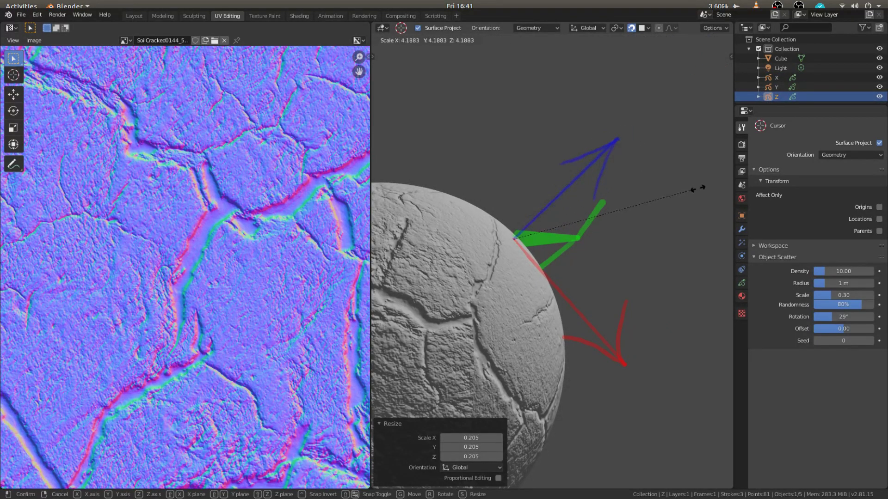
left_click(530, 204)
Scale the X and Y arrows together to 0, leaving only the Z arrow
left_click(548, 243)
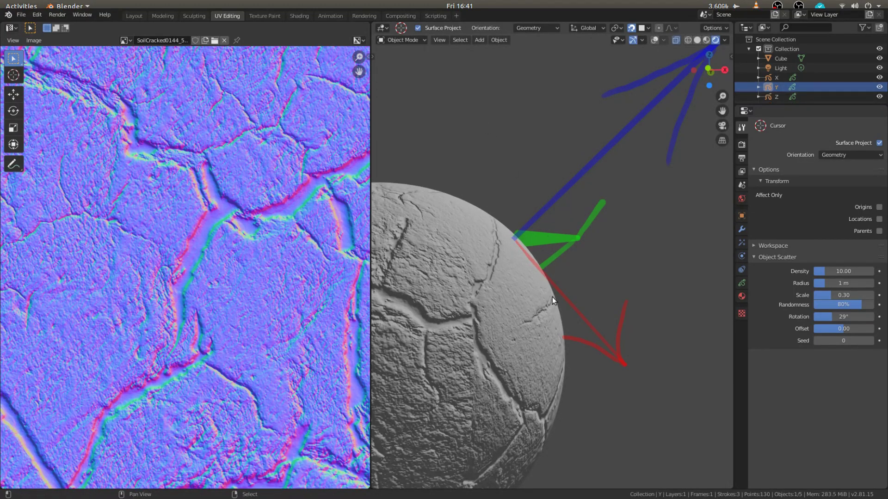
left_click(568, 306, "shift")
key("s")
key("0")
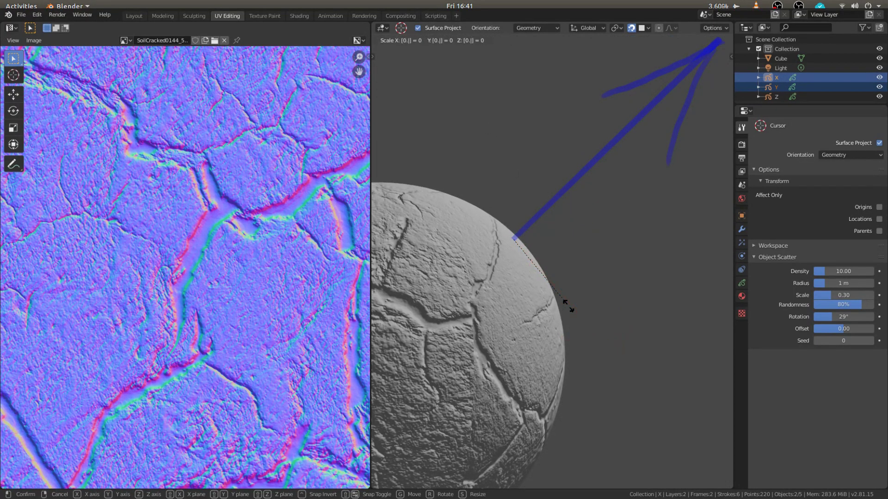
key("Return")
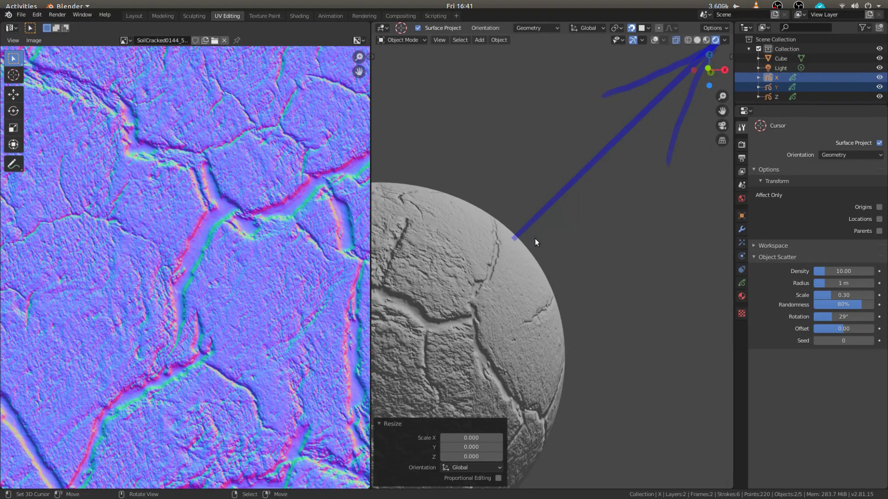
Show the object properties of the arrows and undo the most recent arrow scalings
left_click(741, 216)
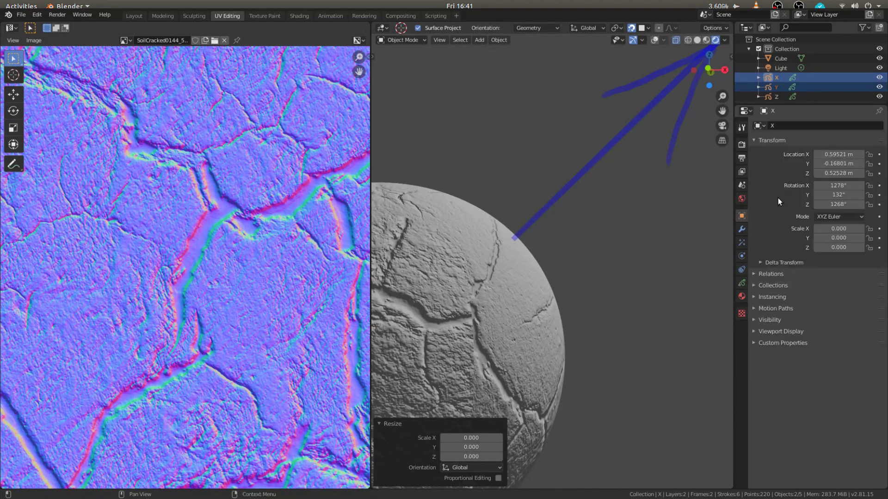
key("ctrl+z")
key("ctrl+z")
key("ctrl+z")
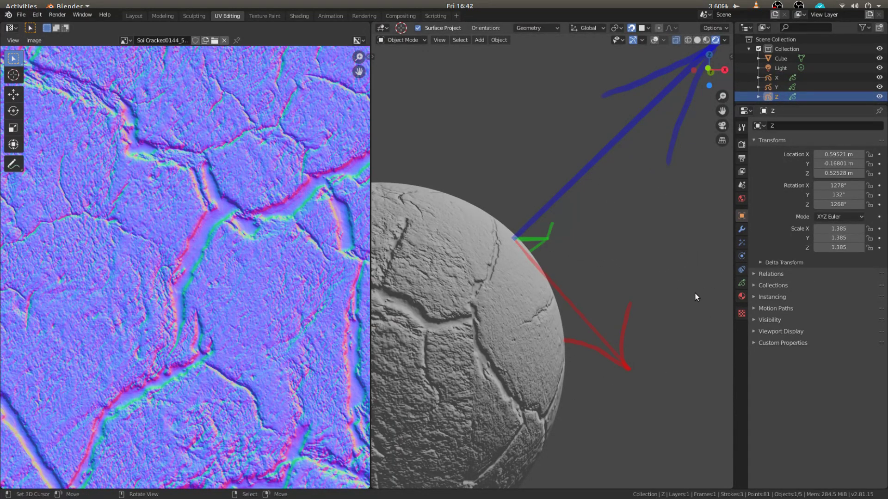
Scale the Z arrow to 0 so only the X and Y arrows remain
key("s")
key("0")
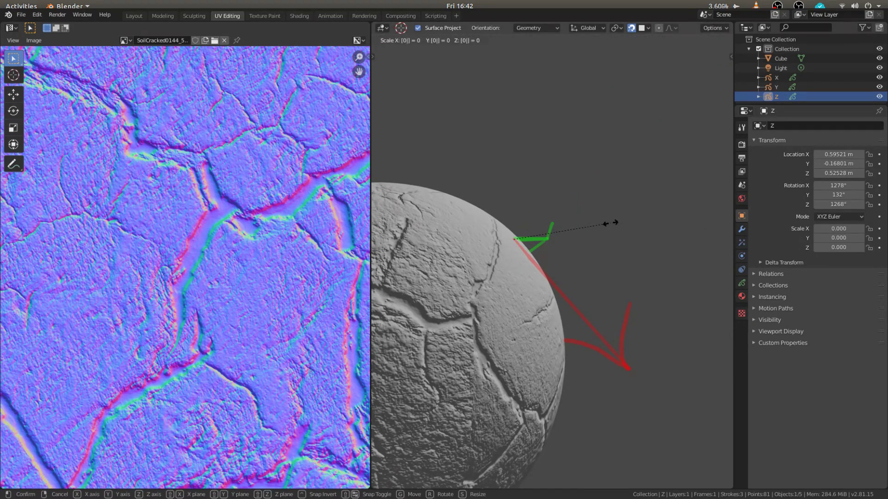
key("Return")
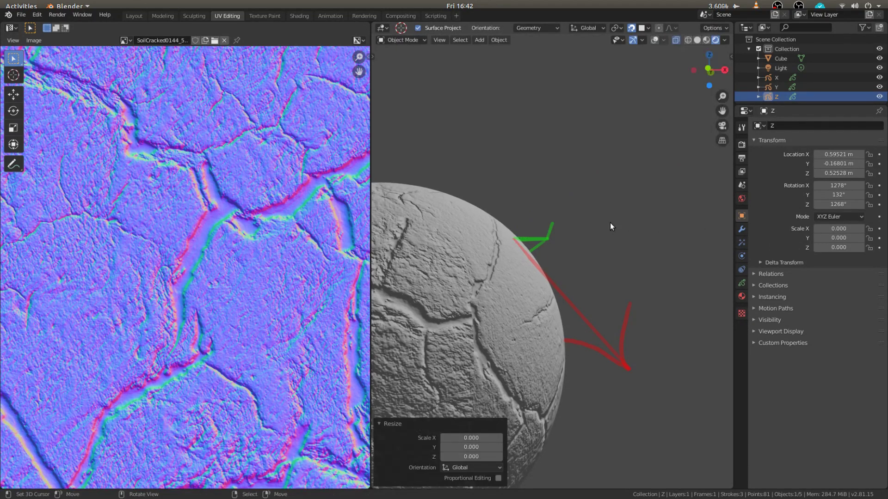
Select the Y and X arrows and scale both down together
left_click(540, 238)
left_click(578, 307, "shift")
key("s")
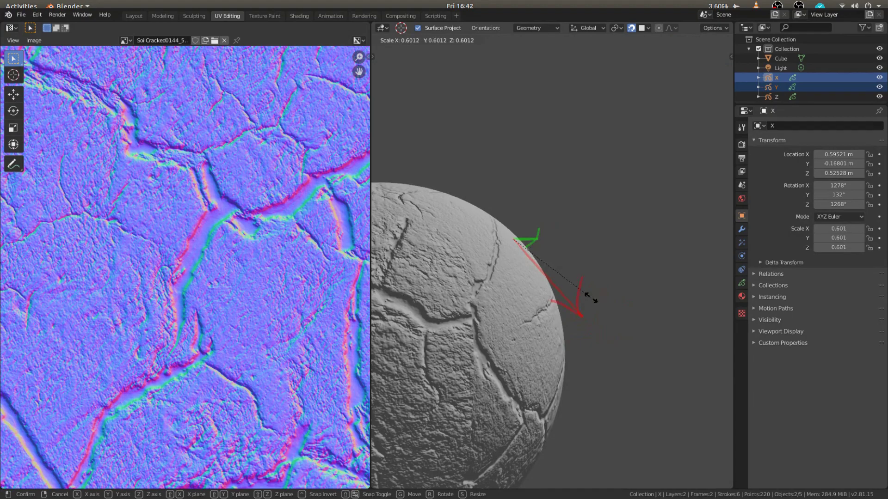
left_click(584, 271)
Add the Z arrow to the selection and clear the scale of all three arrows to 1
middle_click_drag(584, 270, 538, 271)
left_click(771, 97, "shift")
key("alt+s")
middle_click_drag(573, 166, 518, 144)
right_click(562, 124)
Inspect the normal map's red, green and blue channels one after another, and restore the Color and Alpha display
middle_click_drag(311, 103, 300, 106)
left_click(359, 40)
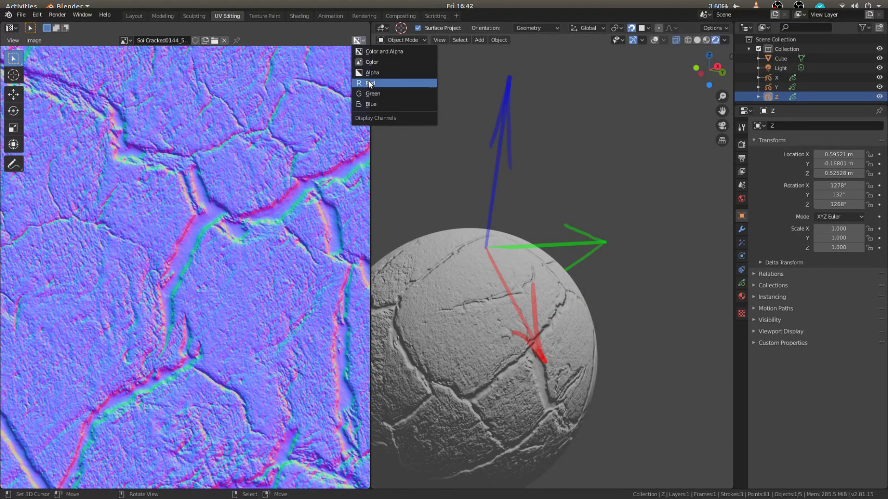
left_click(384, 84)
left_click(358, 41)
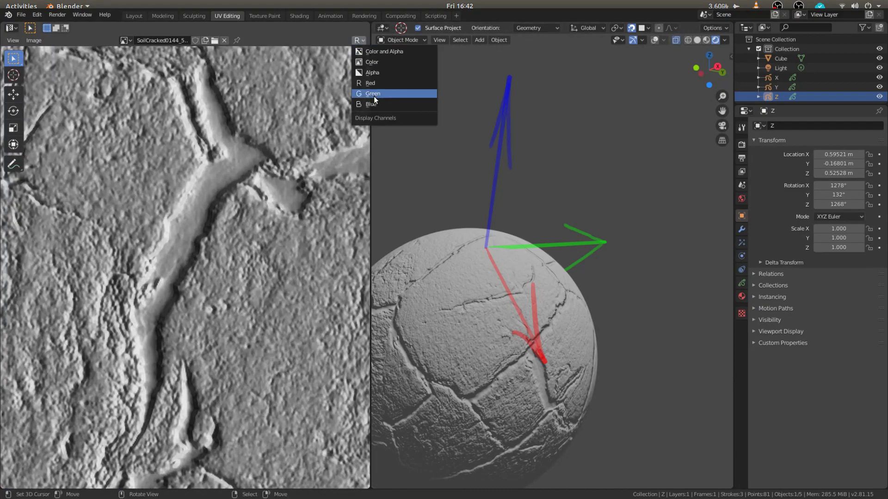
left_click(374, 96)
left_click(359, 40)
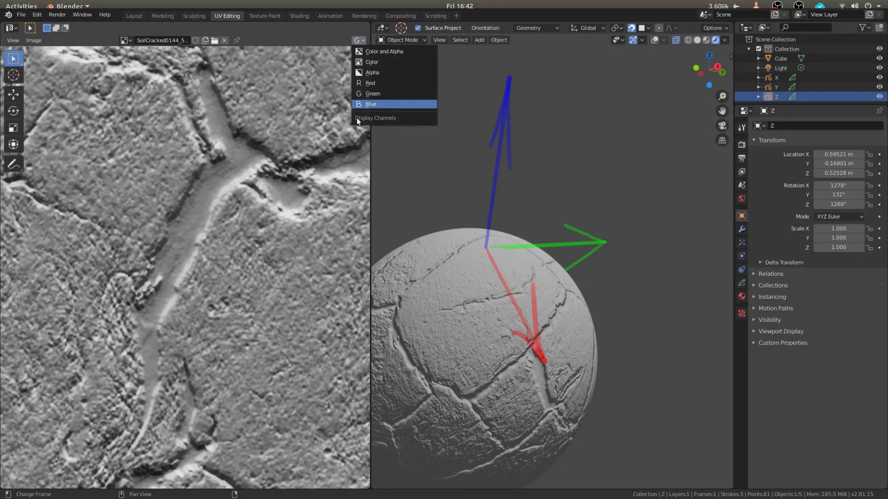
left_click(370, 105)
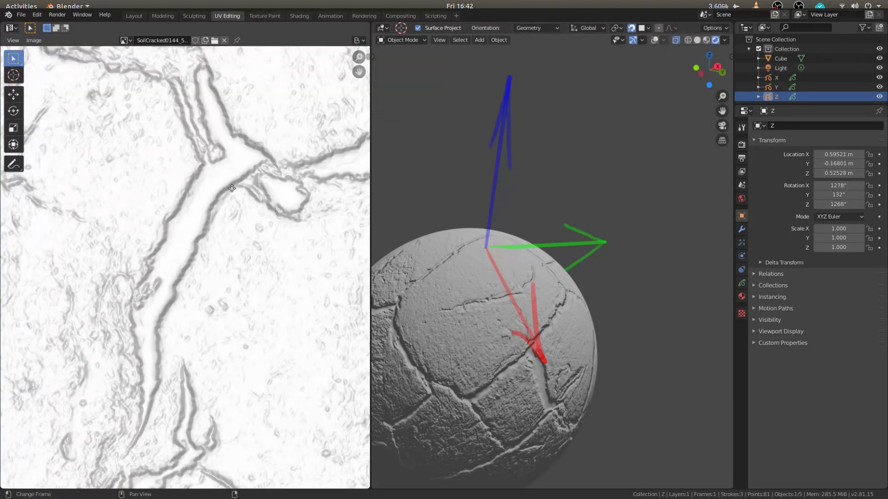
middle_click_drag(182, 188, 358, 149)
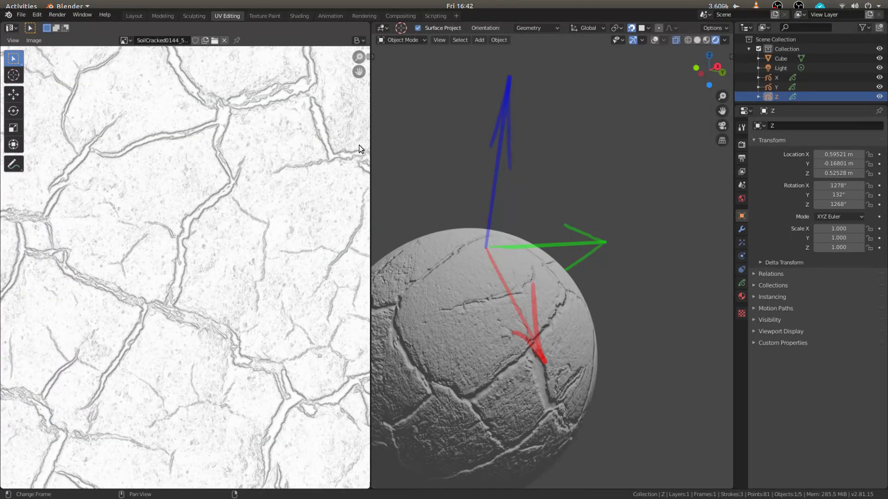
left_click(359, 40)
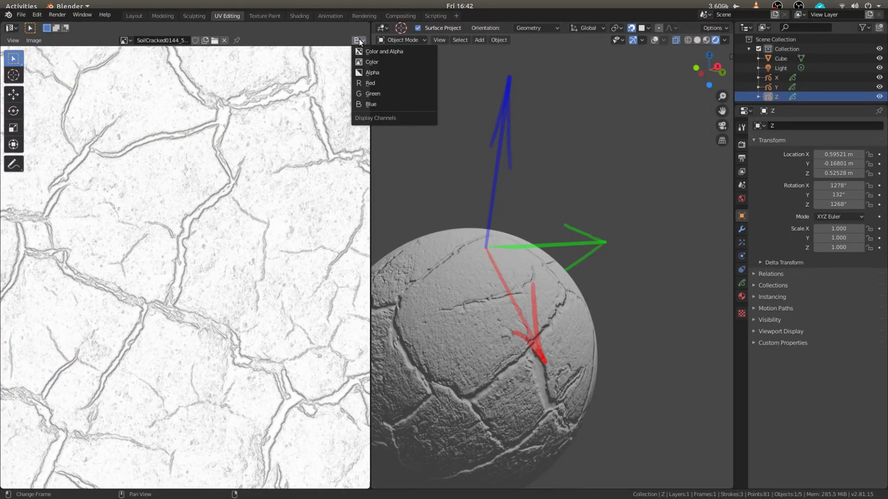
left_click(385, 51)
Try to move the Z arrow across the surface of the sphere
mouse_move(496, 154)
middle_mouse_down()
mouse_move(514, 172)
mouse_move(510, 238)
middle_mouse_up()
key("g")
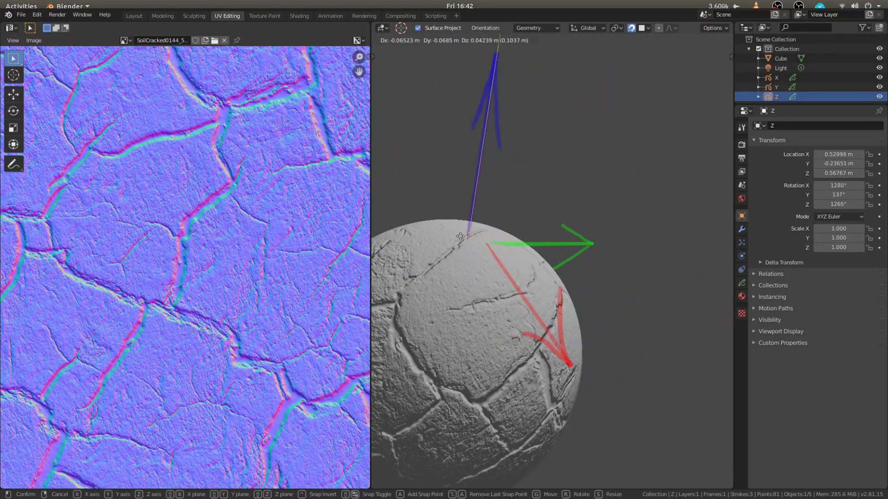
left_click(556, 272)
Select the sphere, view it in Solid shading, and switch the viewport to Material Preview
left_click(455, 276)
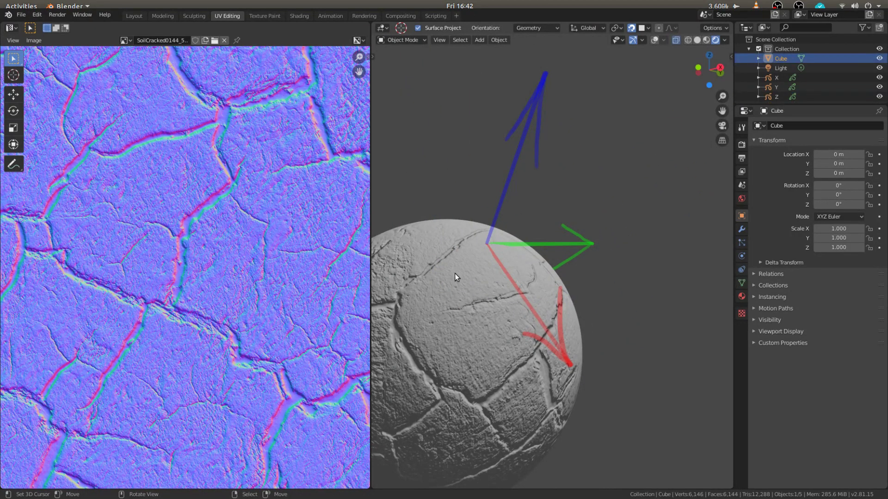
key("z")
left_click(531, 273)
middle_click_drag(531, 272, 537, 252)
middle_click_drag(468, 295, 496, 290)
key("z")
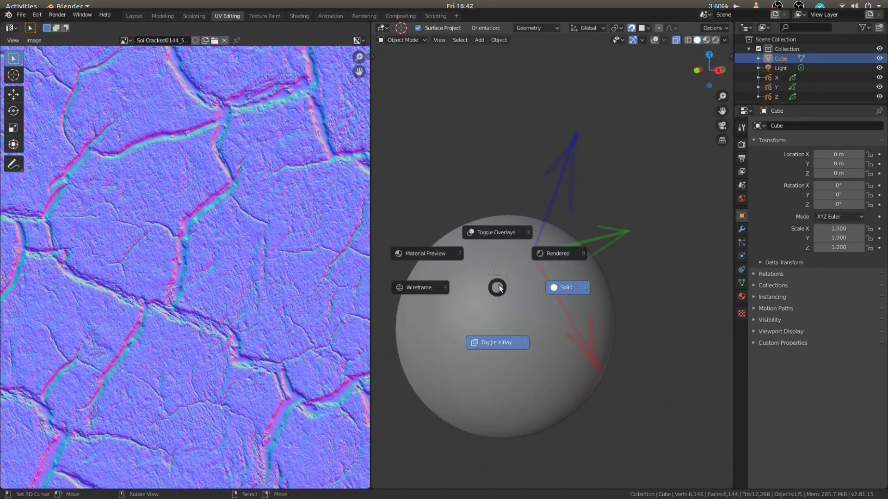
left_click(438, 238)
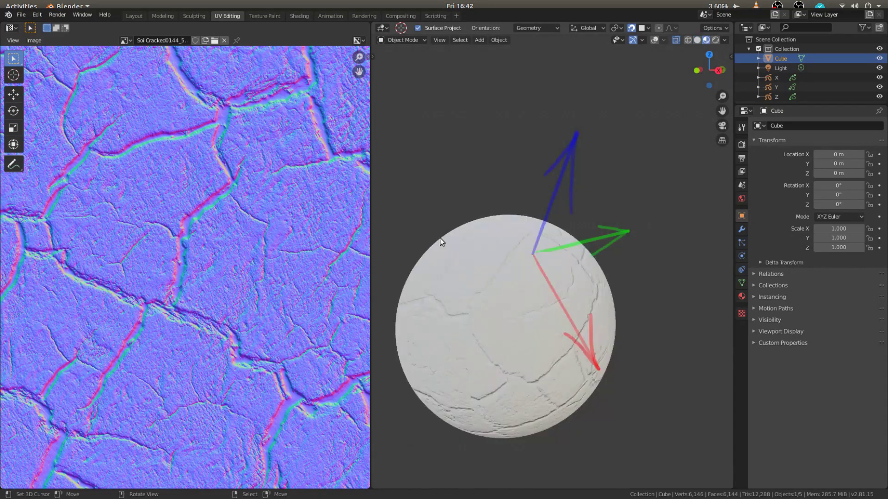
middle_click_drag(438, 238, 457, 240)
Examine the cracks of the normal map up close and display only its blue channel
middle_click_drag(206, 241, 314, 271)
mouse_move(548, 257)
middle_mouse_down()
mouse_move(497, 276)
mouse_move(545, 261)
middle_mouse_up()
middle_click_drag(227, 179, 235, 227)
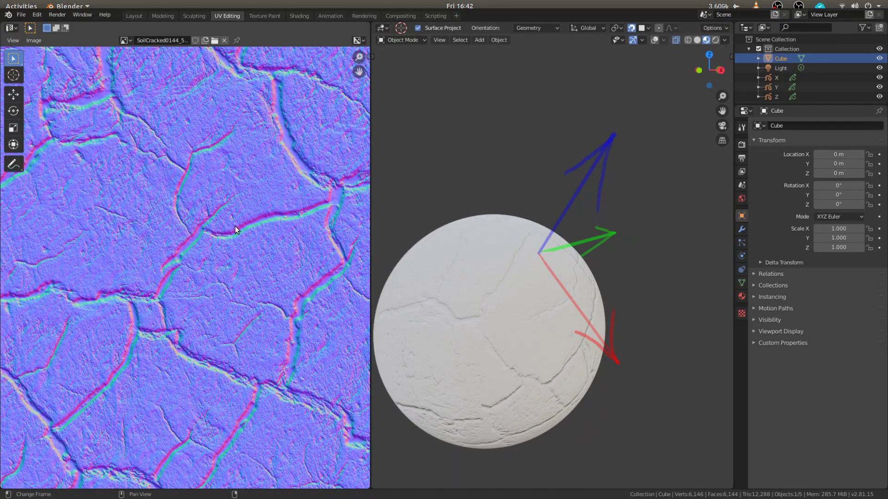
scroll(237, 229, "up", 4)
left_click(356, 41)
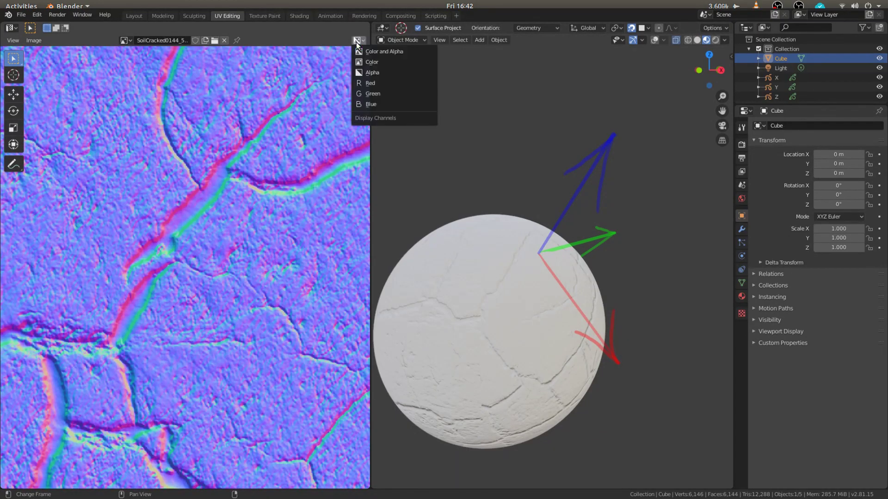
left_click(357, 40)
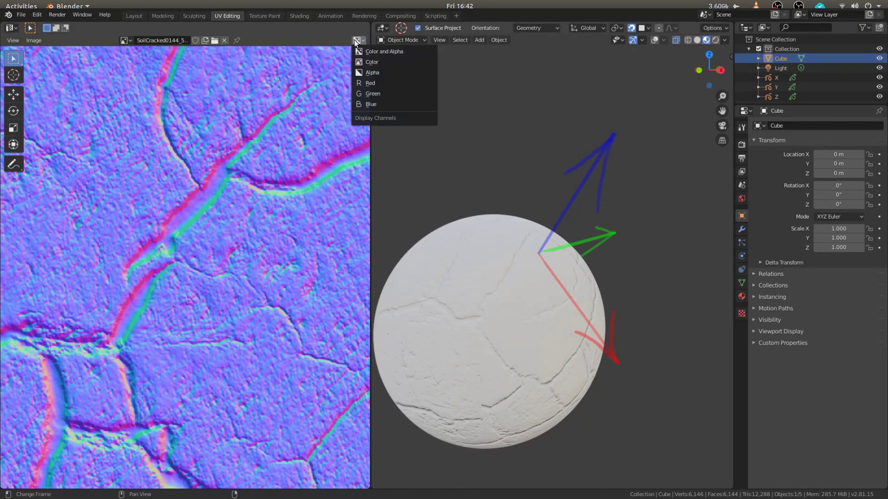
left_click(362, 104)
middle_click_drag(172, 174, 172, 206)
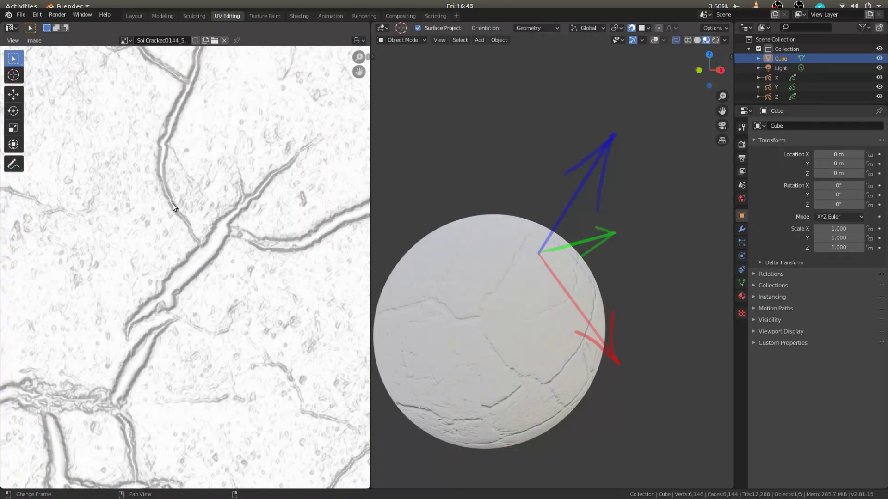
Select the Y arrow, and try moving the X and Z arrows away from their shared origin
left_click(595, 239)
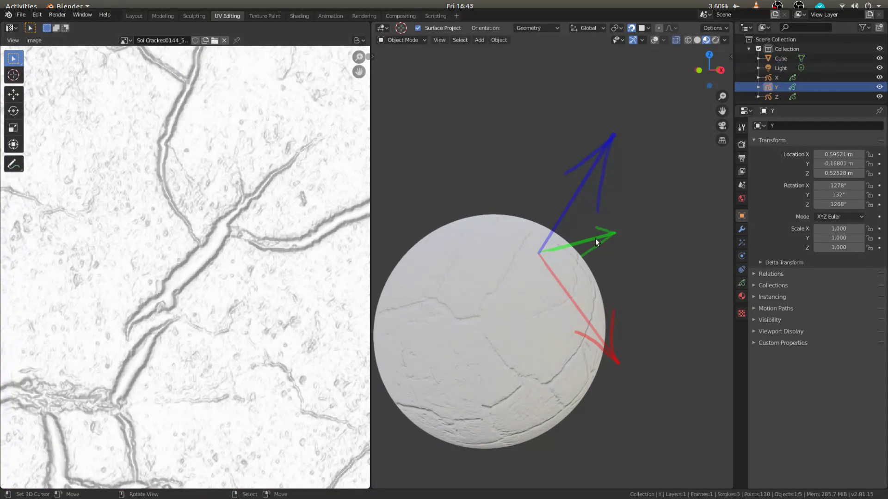
left_click(608, 349)
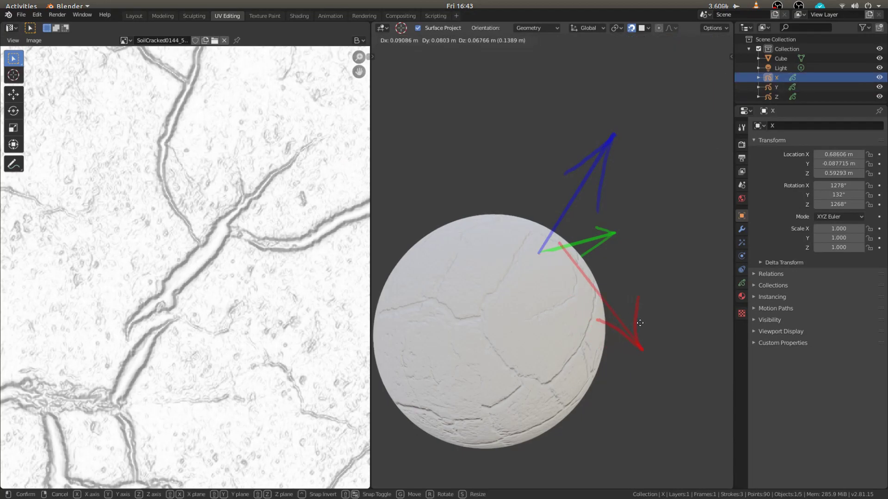
right_click(566, 213)
middle_click_drag(572, 235, 496, 239)
key("g")
right_click(549, 237)
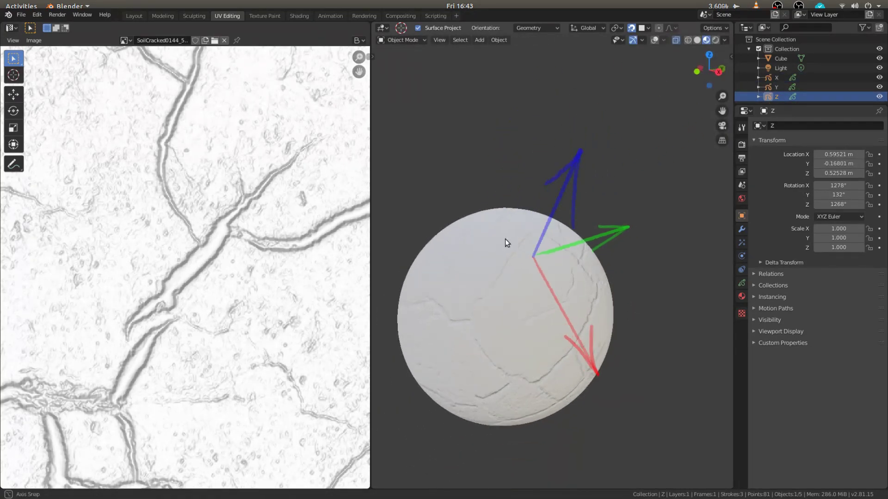
Open the recently used statue project file, discarding the changes to "simple"
middle_click_drag(324, 246, 282, 284)
middle_click_drag(471, 273, 521, 267)
left_click(19, 16)
mouse_move(62, 44)
left_click(151, 53)
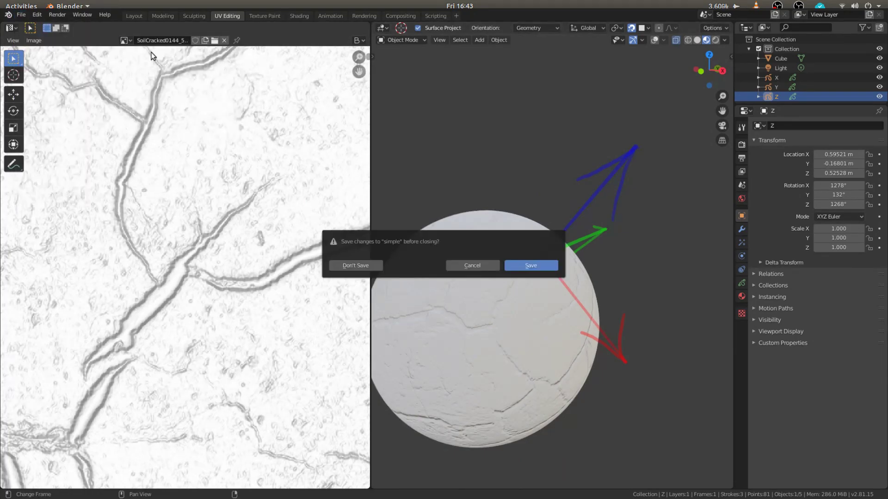
left_click(358, 265)
scroll(259, 377, "up", 5)
middle_click_drag(259, 378, 272, 415)
scroll(271, 415, "up", 3)
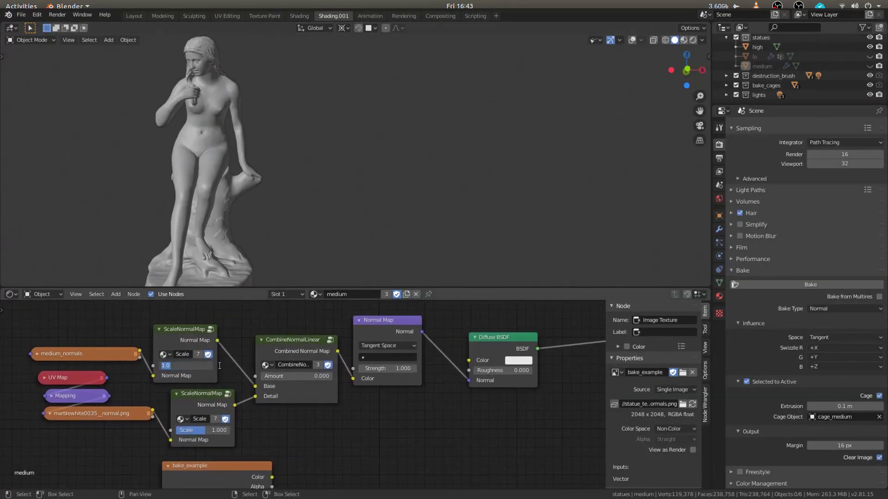
Hide the high statue, show and select the lo statue, and view it in Material Preview
left_click(870, 67)
left_click(870, 57)
left_click(870, 67)
left_click(870, 47)
left_click(487, 185)
key("z")
left_click(462, 157)
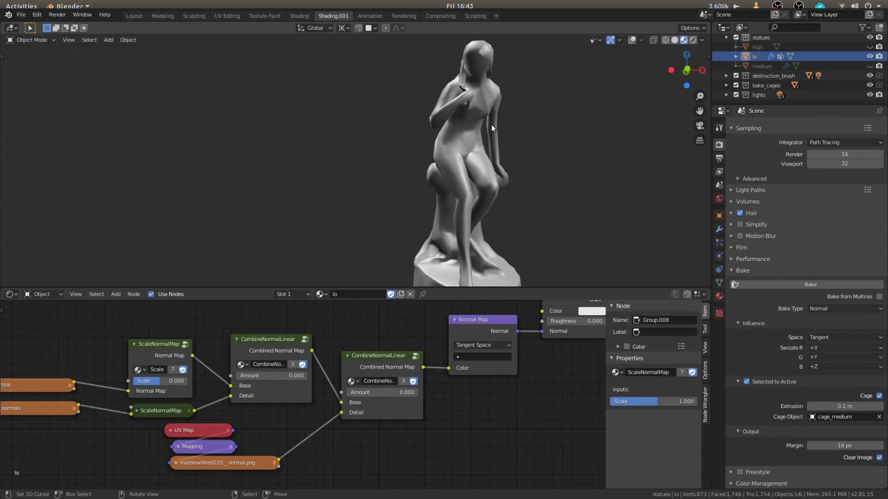
middle_click_drag(502, 123, 472, 122)
middle_click_drag(508, 113, 333, 159, "shift")
Set the Scale of the base normal's ScaleNormalMap node to 1
left_click(178, 381)
type("1")
key("Return")
Switch both CombineNormalLinear nodes to the CombineNormalPD group, try higher Amount values on them and return both Amounts to 0
left_click_drag(259, 376, 323, 376)
left_click(242, 365)
left_click(273, 417)
left_click(353, 381)
left_click(384, 433)
left_click_drag(370, 393, 434, 393)
middle_click_drag(353, 369, 379, 384)
left_click_drag(429, 409, 360, 408)
left_click_drag(322, 392, 253, 393)
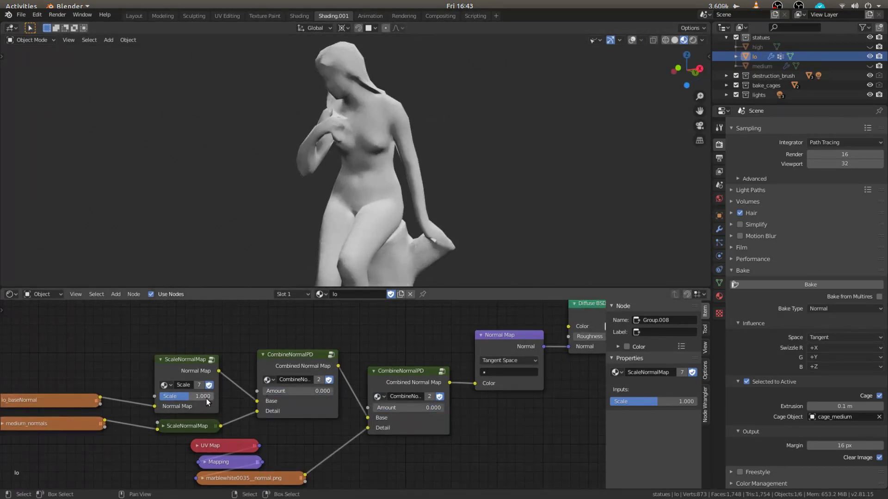
Try a negative Scale on the base normal's ScaleNormalMap node and reset it to 1
mouse_move(189, 396)
left_mouse_down()
mouse_move(199, 396)
mouse_move(178, 396)
mouse_move(189, 396)
left_mouse_up()
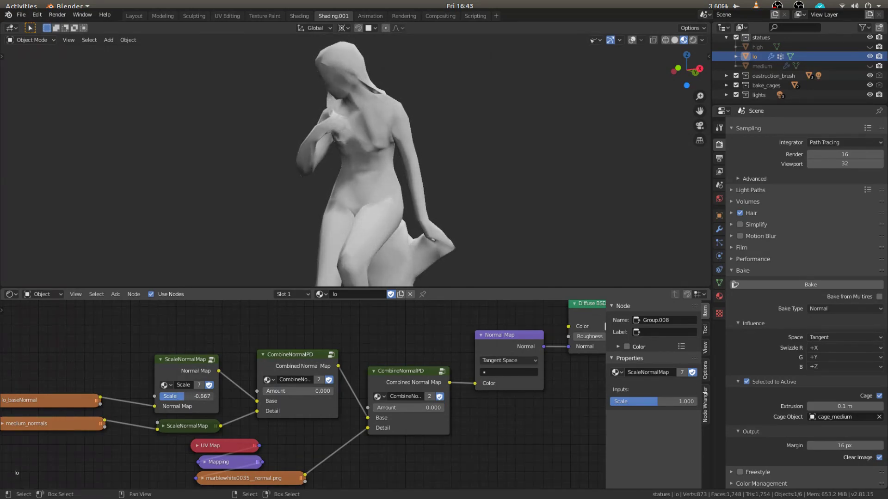
type("1")
key("Return")
Open the base normal's ScaleNormalMap group and examine its overall node chain from Group Input to Group Output
left_click(186, 387)
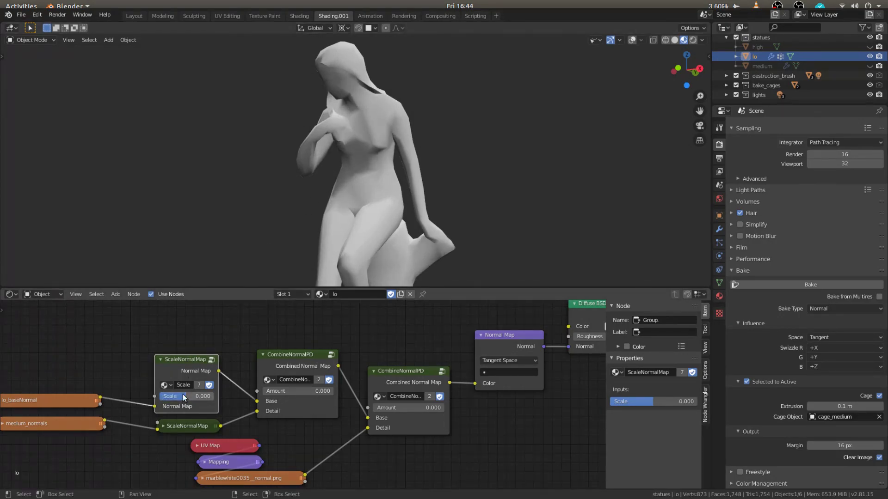
key("Tab")
scroll(196, 364, "down", 7)
middle_click_drag(228, 361, 236, 378)
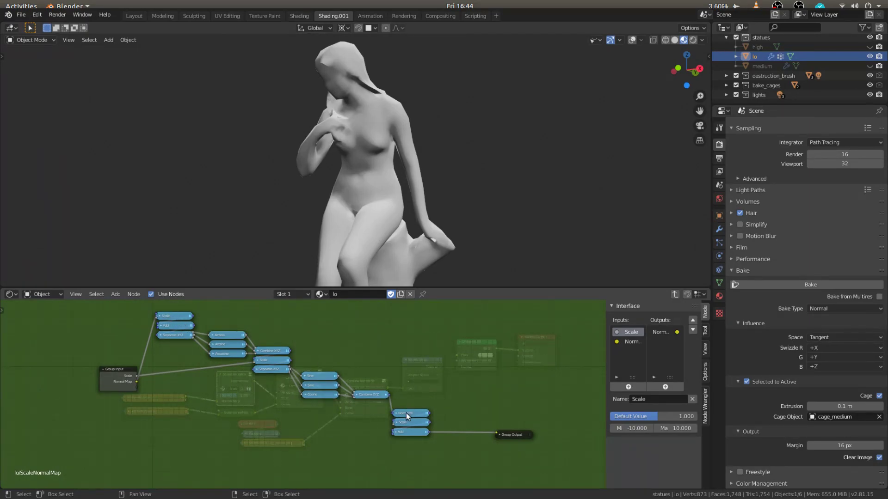
middle_click_drag(255, 352, 234, 343)
scroll(233, 342, "up", 2)
left_click(202, 322)
left_click(202, 335)
left_click(215, 344)
left_click(308, 381)
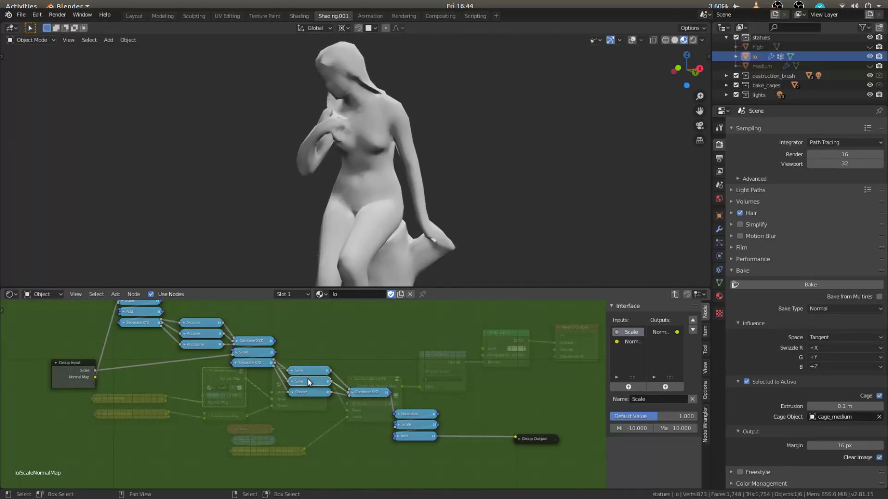
Examine the Arcsine and Arccosine nodes and how they feed the Combine XYZ and Scale nodes
middle_click_drag(235, 341, 271, 367)
scroll(272, 367, "up", 6)
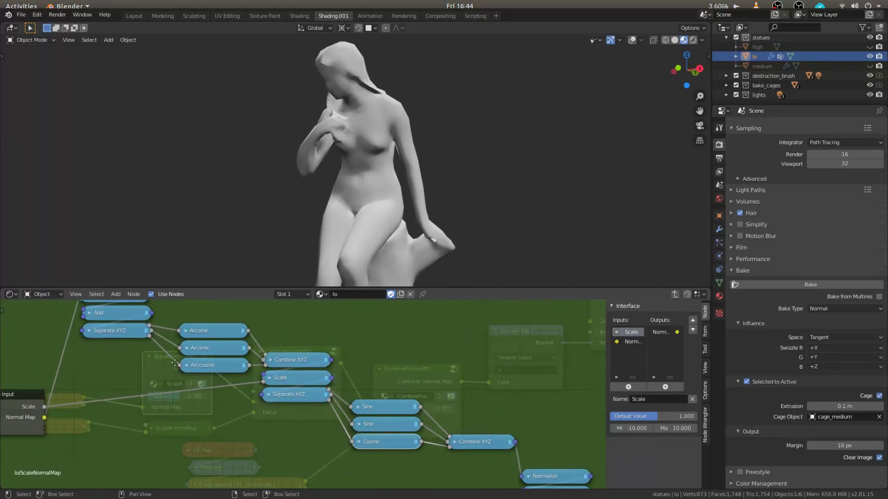
middle_click_drag(175, 361, 165, 362)
left_click(187, 348)
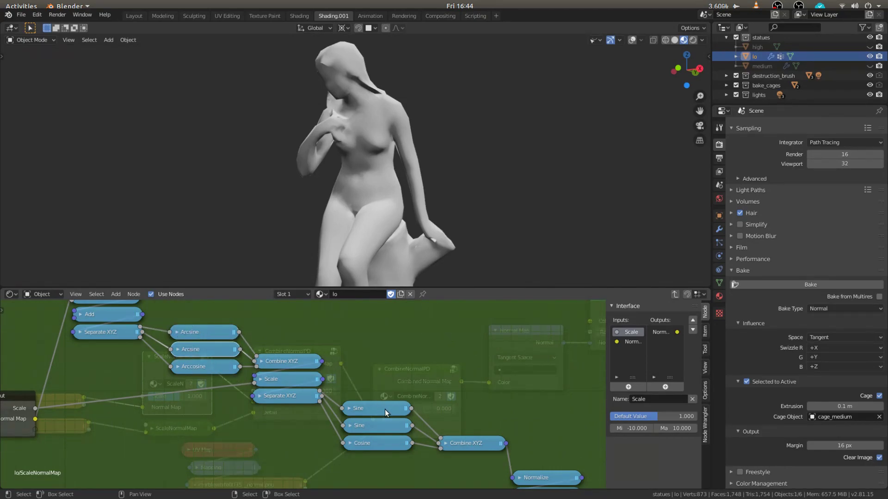
left_click(207, 367)
mouse_move(207, 367)
middle_mouse_down()
mouse_move(228, 359)
mouse_move(215, 378)
middle_mouse_up()
left_click_drag(264, 374, 282, 371)
mouse_move(288, 382)
middle_mouse_down()
mouse_move(276, 383)
mouse_move(287, 378)
middle_mouse_up()
scroll(296, 384, "up", 1)
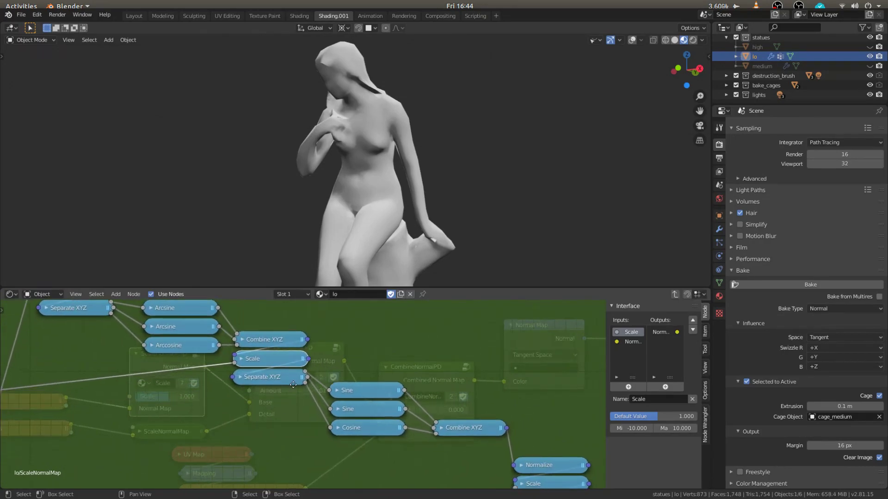
Examine the Sine and Cosine nodes and the Combine XYZ node that joins their outputs
key("alt+a")
left_click(367, 413)
middle_click_drag(361, 427, 301, 388)
left_click(283, 391)
left_click(412, 386)
key("g")
right_click(388, 412)
Examine the Normalize node near the end of the chain and review the whole ScaleNormalMap group
scroll(373, 389, "down", 3)
middle_click_drag(356, 383, 401, 389)
scroll(401, 389, "down", 2)
left_click(463, 415)
key("g")
right_click(457, 399)
scroll(369, 386, "down", 2)
middle_click_drag(333, 357, 345, 376)
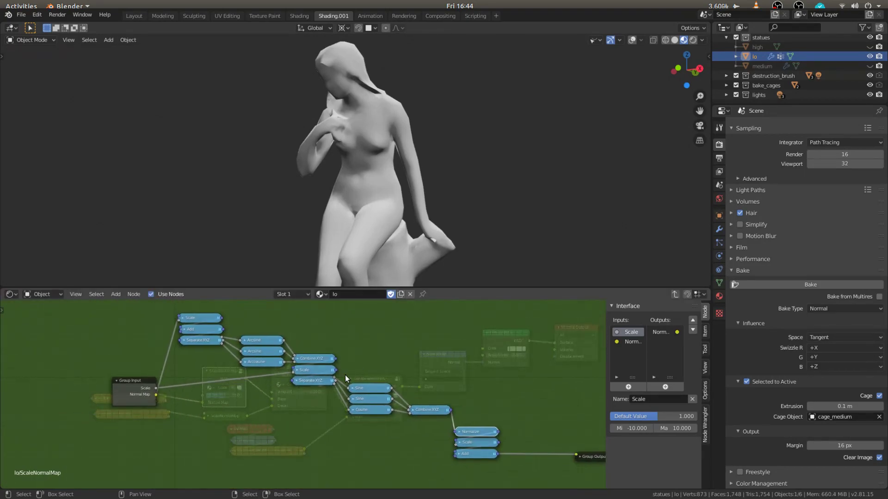
scroll(345, 375, "up", 1)
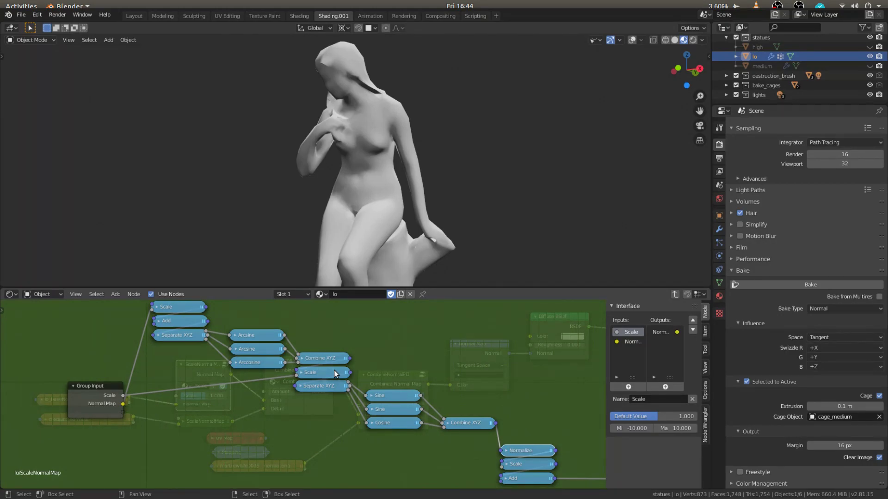
Annotate the statue's shoulder with a long horizontal line, a short vertical arrow and dashes between them, and erase the drawing
mouse_move(407, 124)
middle_mouse_down()
mouse_move(418, 112)
mouse_move(384, 103)
mouse_move(373, 133)
mouse_move(434, 126)
middle_mouse_up()
scroll(373, 133, "up", 4)
key("d")
left_click_drag(549, 121, 435, 136)
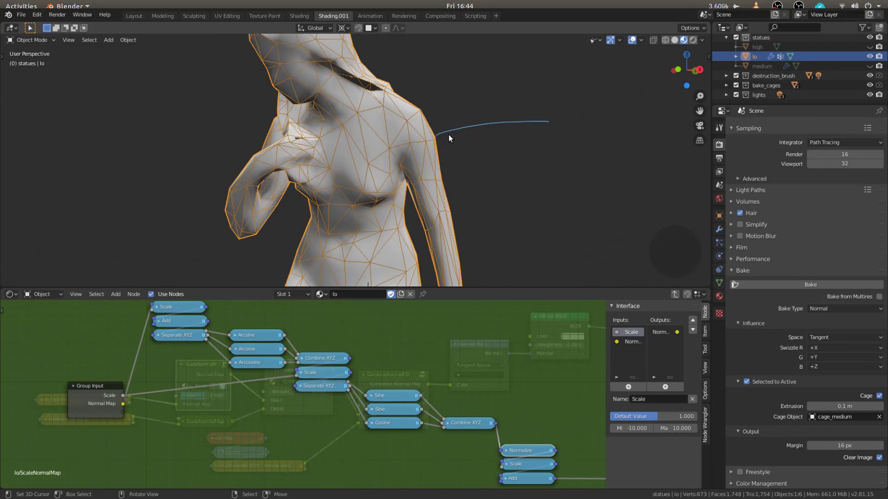
mouse_move(436, 132)
middle_mouse_down()
mouse_move(442, 153)
mouse_move(437, 141)
middle_mouse_up()
left_click_drag(434, 147, 432, 109)
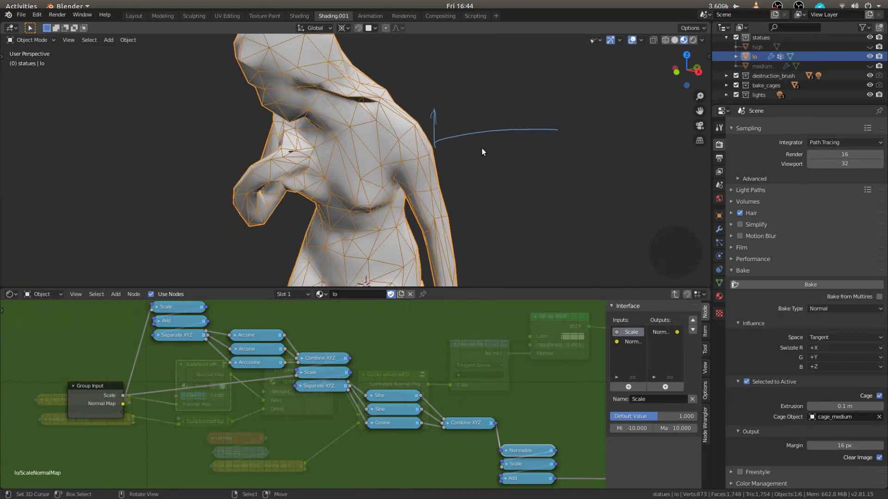
left_click(466, 121)
mouse_move(482, 118)
left_mouse_down()
mouse_move(446, 111)
mouse_move(512, 120)
left_mouse_up()
left_click_drag(525, 121, 528, 122)
left_click_drag(538, 126, 543, 125)
left_click_drag(558, 126, 561, 127)
mouse_move(435, 110)
right_mouse_down()
mouse_move(433, 148)
mouse_move(488, 121)
mouse_move(563, 139)
right_mouse_up()
Annotate the shoulder with a long outward arrow, two short surface arrows, dashed guides and shading, and erase everything
left_click_drag(431, 146, 547, 133)
left_click_drag(432, 144, 414, 105)
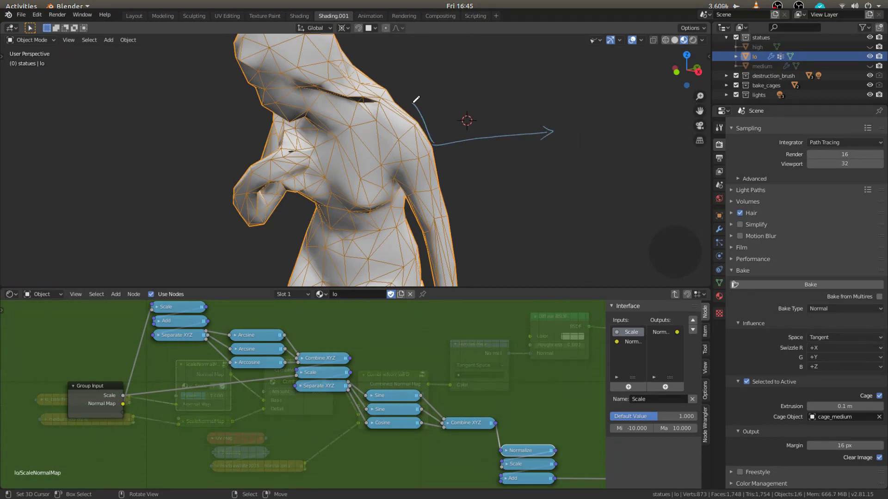
left_click_drag(504, 114, 511, 116)
left_click_drag(529, 121, 534, 123)
left_click_drag(433, 145, 395, 163)
left_click_drag(401, 156, 395, 164)
left_click_drag(445, 149, 442, 155)
mouse_move(406, 140)
left_mouse_down()
mouse_move(395, 135)
mouse_move(422, 115)
mouse_move(428, 147)
mouse_move(403, 137)
left_mouse_up()
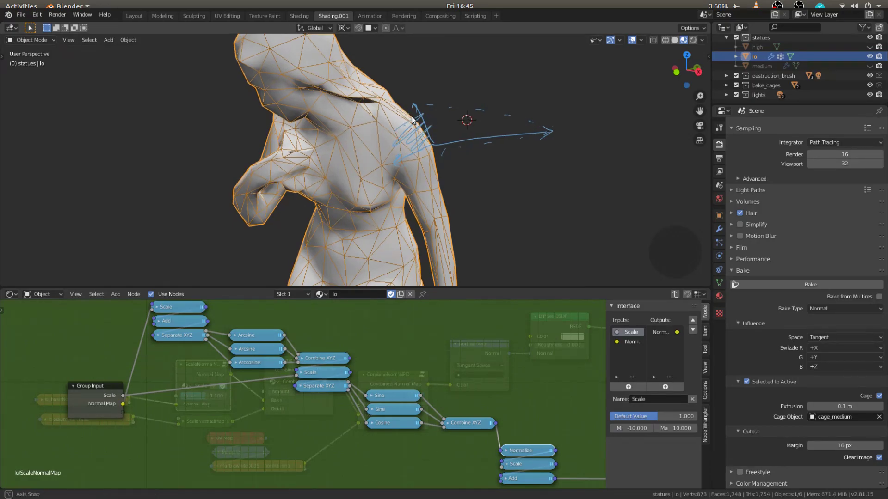
middle_click_drag(412, 112, 408, 121)
mouse_move(408, 125)
right_mouse_down()
mouse_move(424, 106)
mouse_move(524, 153)
mouse_move(552, 135)
right_mouse_up()
Annotate a small pair of perpendicular arrows in the empty space beside the statue and erase them
mouse_move(509, 138)
middle_mouse_down()
mouse_move(441, 139)
mouse_move(412, 176)
mouse_move(376, 155)
middle_mouse_up()
left_click_drag(380, 158, 437, 158)
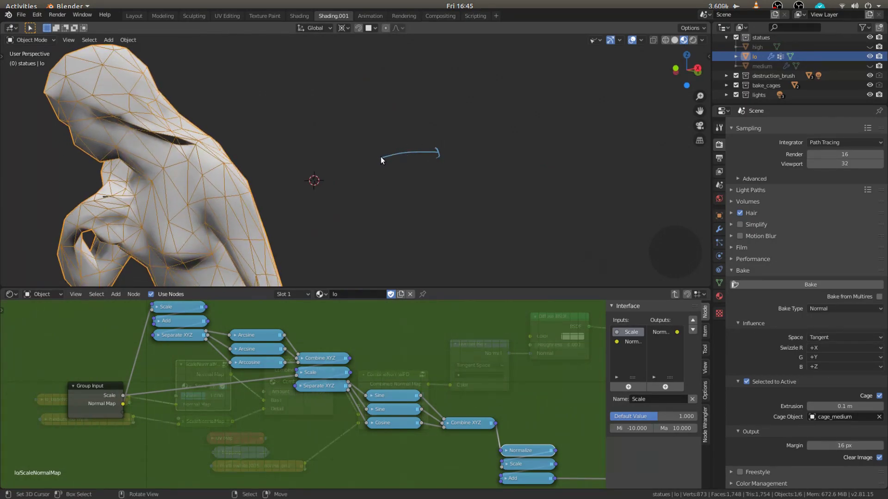
left_click_drag(379, 157, 374, 134)
middle_click_drag(371, 139, 373, 138)
mouse_move(375, 135)
right_mouse_down()
mouse_move(387, 136)
mouse_move(386, 180)
mouse_move(411, 152)
mouse_move(446, 162)
mouse_move(448, 153)
right_mouse_up()
Annotate a tall vertical arrow with a short horizontal one, compare it with short-vertical, long-horizontal pairs, and erase all the arrows
left_click_drag(381, 157, 373, 92)
left_click_drag(381, 156, 398, 153)
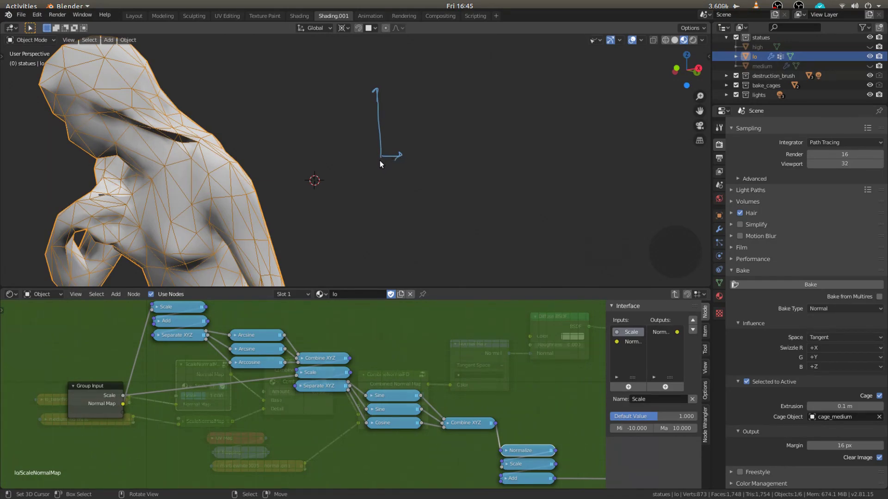
left_click_drag(382, 156, 412, 158)
left_click_drag(380, 91, 392, 129)
mouse_move(382, 193)
left_mouse_down()
mouse_move(513, 180)
mouse_move(502, 187)
left_mouse_up()
left_click_drag(380, 193, 376, 161)
mouse_move(387, 70)
right_mouse_down()
mouse_move(380, 131)
mouse_move(434, 174)
mouse_move(500, 192)
mouse_move(506, 179)
right_mouse_up()
mouse_move(378, 173)
left_mouse_down()
mouse_move(378, 143)
mouse_move(422, 167)
mouse_move(505, 157)
left_mouse_up()
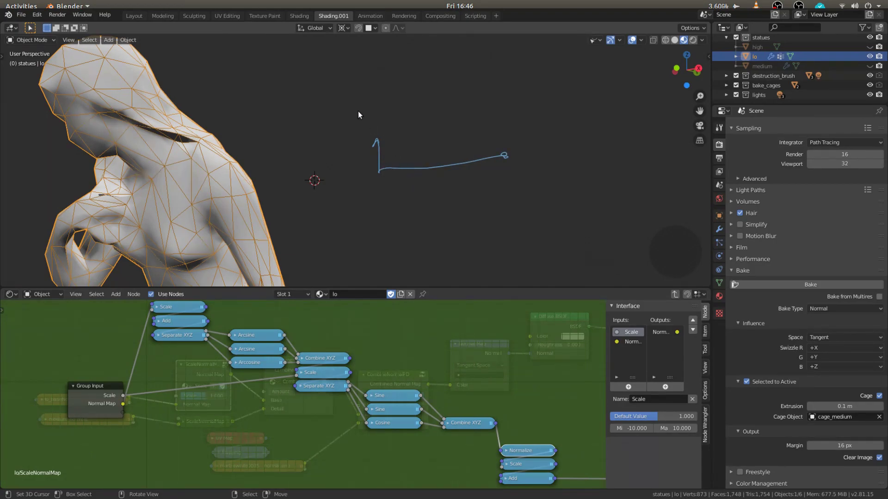
mouse_move(388, 148)
right_mouse_down()
mouse_move(376, 126)
mouse_move(432, 167)
mouse_move(516, 157)
right_mouse_up()
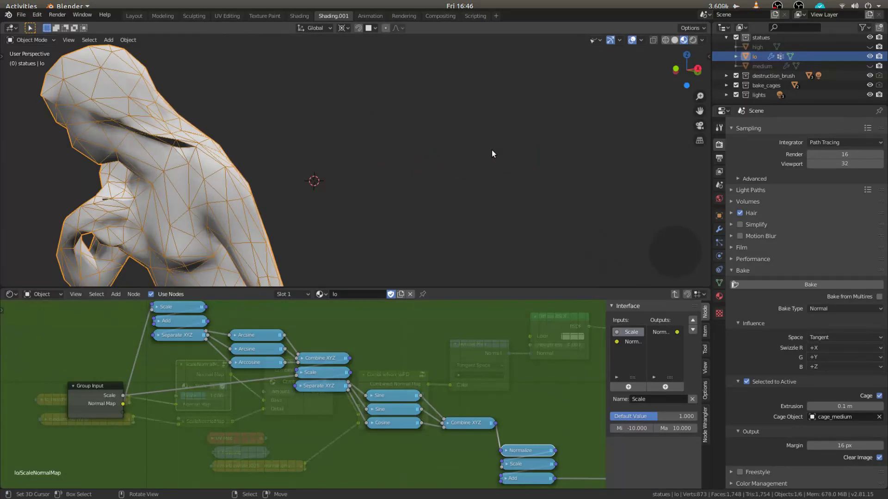
Annotate two arrow pairs side by side, one with a long vertical and one with a long horizontal arrow, and erase both
middle_click_drag(378, 181, 345, 153)
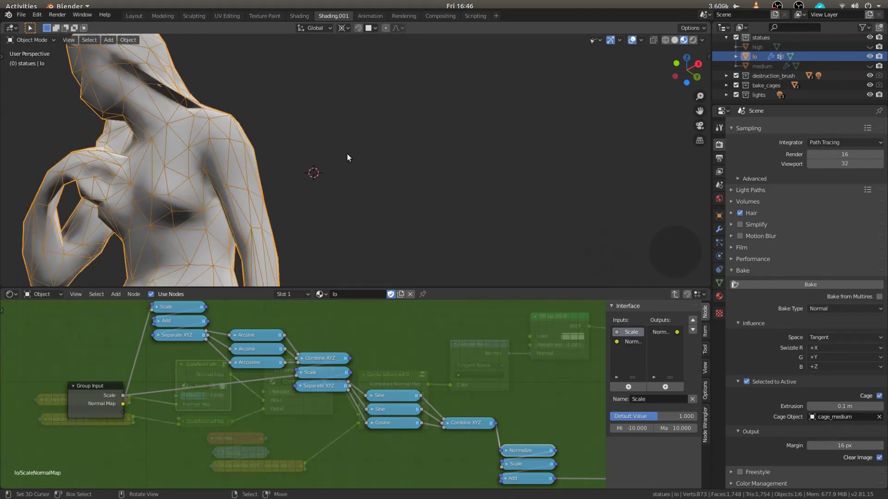
left_click_drag(373, 168, 365, 99)
left_click_drag(374, 167, 396, 168)
mouse_move(465, 171)
left_mouse_down()
mouse_move(462, 154)
mouse_move(550, 169)
left_mouse_up()
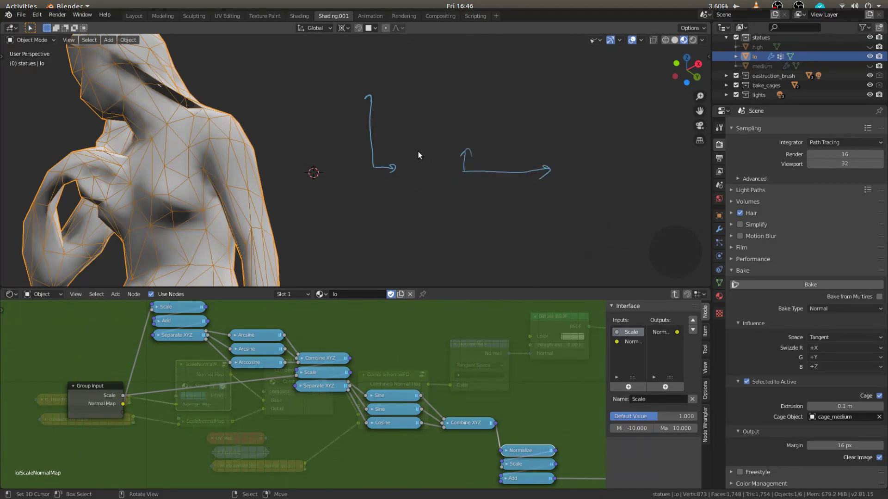
mouse_move(394, 170)
left_mouse_down()
mouse_move(296, 207)
mouse_move(396, 178)
left_mouse_up()
mouse_move(301, 205)
right_mouse_down()
mouse_move(475, 133)
mouse_move(547, 191)
right_mouse_up()
Leave the ScaleNormalMap group and open the first CombineNormalPD group for inspection
key("Tab")
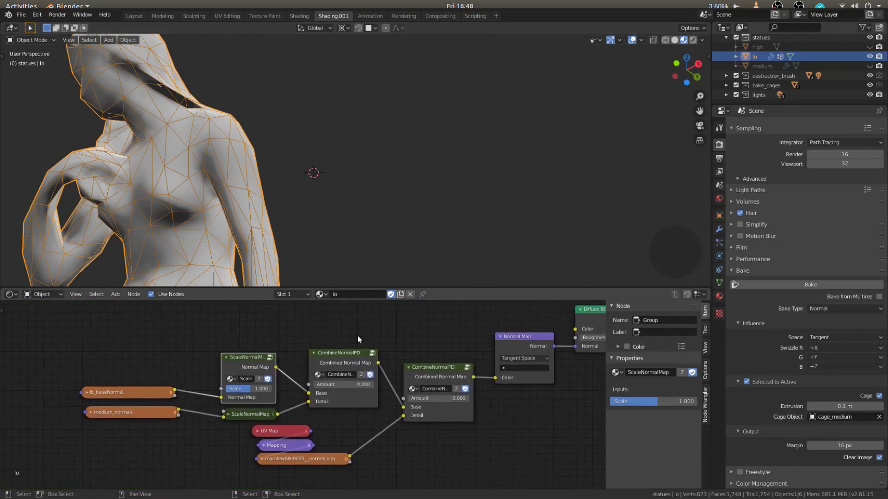
left_click(332, 359)
scroll(341, 362, "up", 2)
middle_click_drag(341, 362, 325, 370)
scroll(319, 371, "up", 1)
middle_click_drag(186, 203, 186, 216)
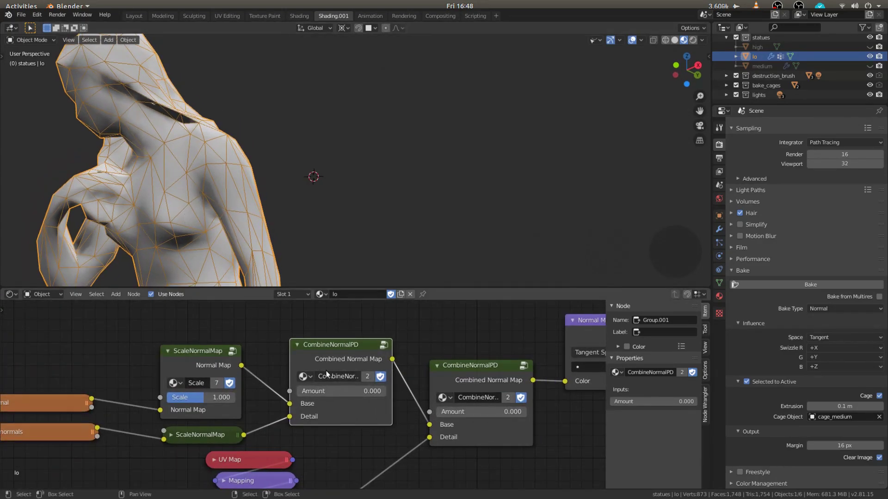
middle_click_drag(344, 357, 344, 344)
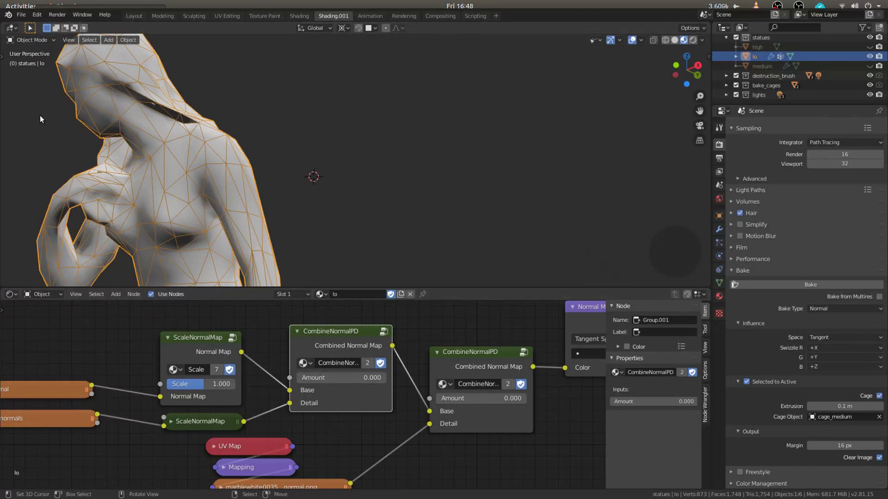
middle_click_drag(363, 347, 331, 322)
key("Tab")
Expand and collapse the Multiply and Subtract nodes after the Group Input to inspect their settings
middle_click_drag(319, 383, 208, 406)
scroll(282, 390, "down", 2)
scroll(212, 360, "up", 2)
scroll(268, 387, "up", 2)
left_click(134, 441)
left_click(282, 328)
key("h")
key("h")
left_click_drag(274, 334, 272, 350)
key("h")
key("h")
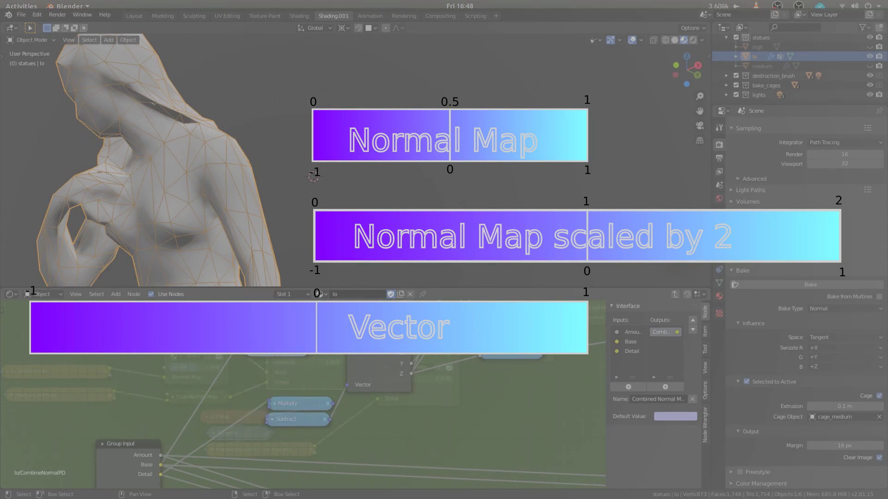
Examine the Multiply and Subtract pair that converts the base normal map for the upper Separate XYZ node
middle_click_drag(277, 340, 286, 358)
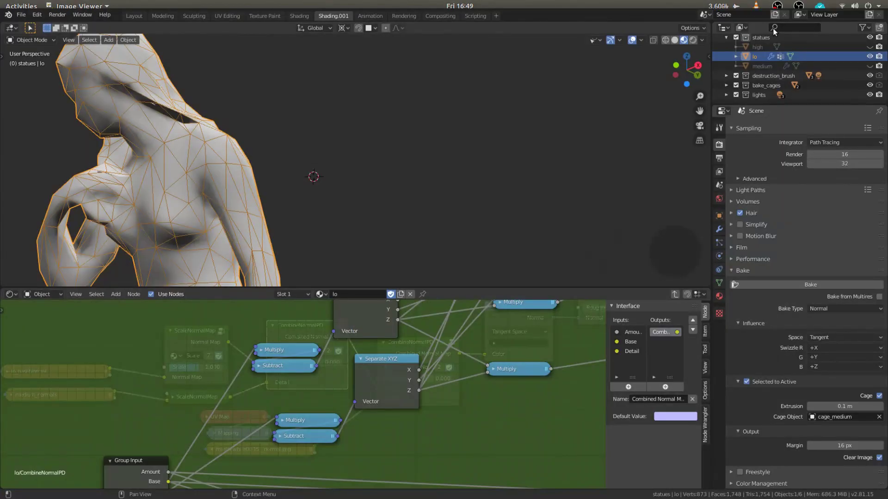
scroll(416, 331, "down", 3)
middle_click_drag(416, 331, 248, 381)
scroll(193, 418, "up", 1)
middle_click_drag(189, 418, 238, 396)
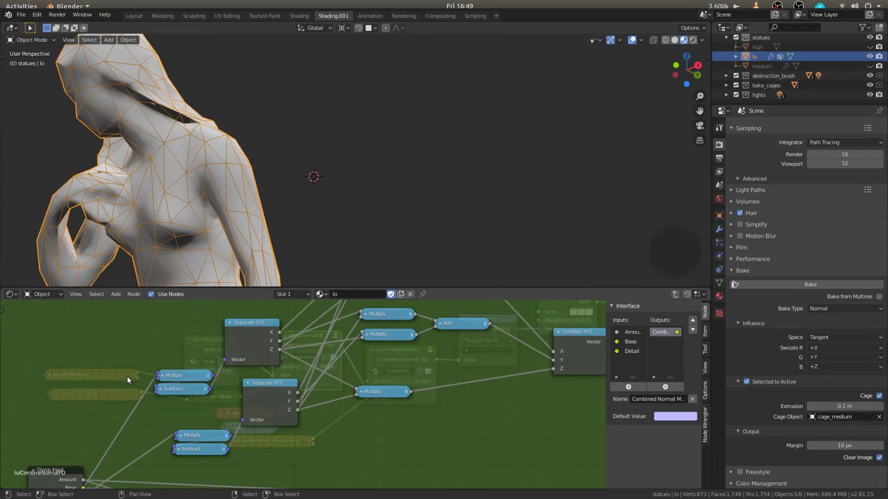
scroll(129, 376, "up", 1)
left_click(151, 373)
left_click(153, 386)
left_click(156, 375)
left_click(154, 387)
Examine the Multiply nodes that combine the separated X, Y and Z channels ahead of the Add nodes
middle_click_drag(205, 390, 182, 401)
middle_click_drag(246, 362, 177, 399)
scroll(209, 354, "up", 1)
middle_click_drag(187, 369, 282, 360)
scroll(209, 355, "down", 3)
left_click(278, 328)
left_click(287, 378, "shift")
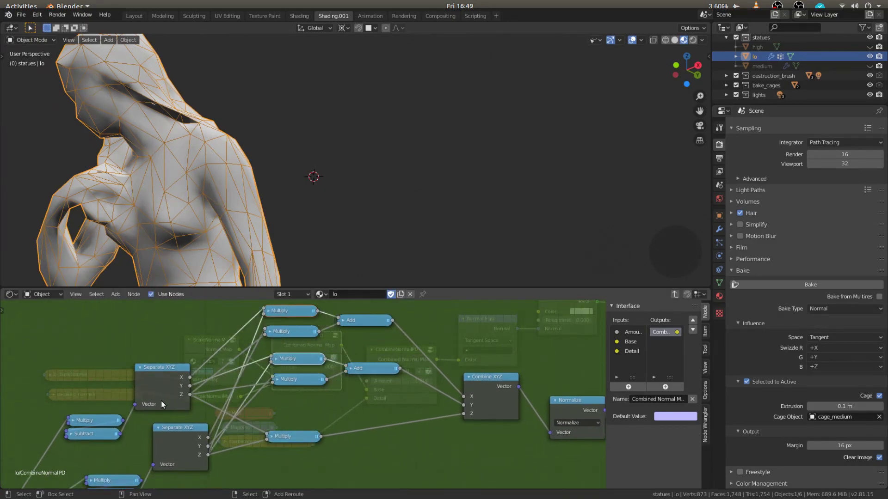
right_click(202, 367)
middle_click_drag(201, 365, 202, 356, "shift")
left_click(290, 350)
middle_click_drag(290, 350, 291, 374, "shift")
left_click(291, 327)
Select the lower Separate XYZ node and examine its links to the Multiply nodes
middle_click_drag(208, 460, 243, 412)
left_click_drag(232, 420, 203, 425)
right_click(204, 429)
middle_click_drag(237, 393, 238, 423)
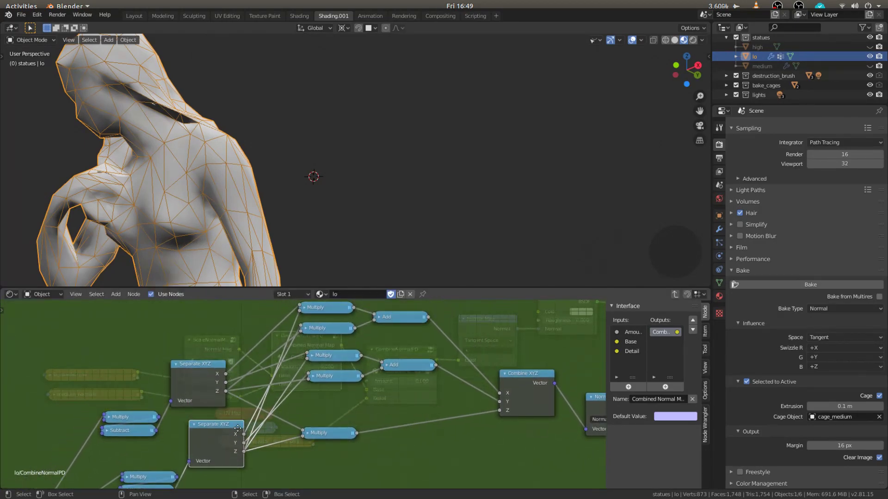
scroll(238, 422, "up", 2)
scroll(277, 388, "down", 3)
middle_click_drag(282, 384, 264, 398)
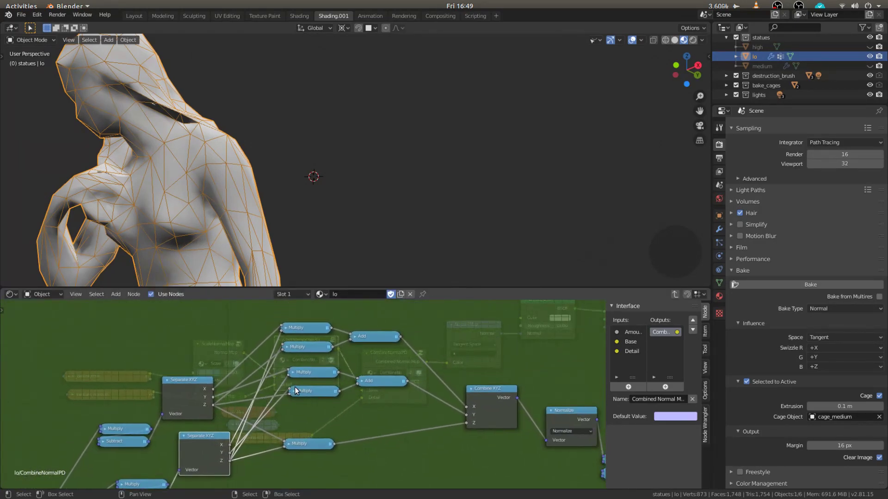
Examine the links of the second and fourth Multiply nodes and the upper Separate XYZ node by briefly shifting them without keeping the move
left_click(301, 350)
left_click(312, 391, "shift")
key("g")
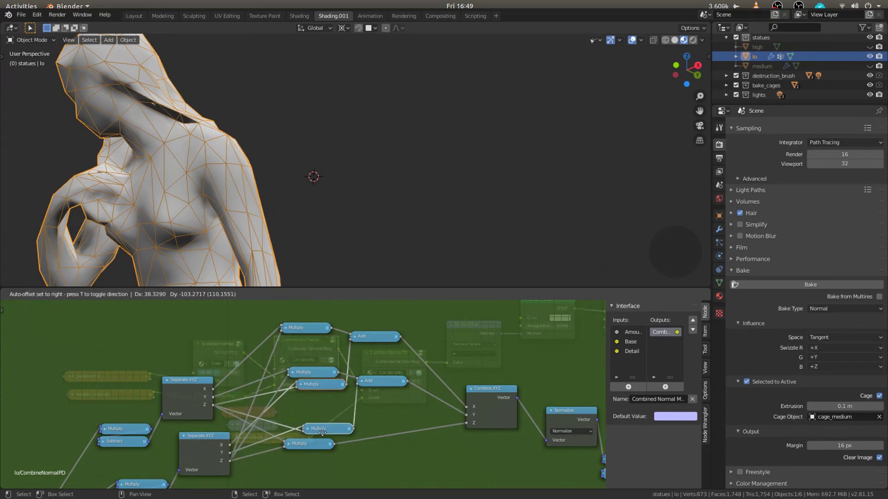
right_click(323, 406)
left_click(199, 403)
key("g")
right_click(200, 390)
middle_click_drag(309, 385, 296, 370)
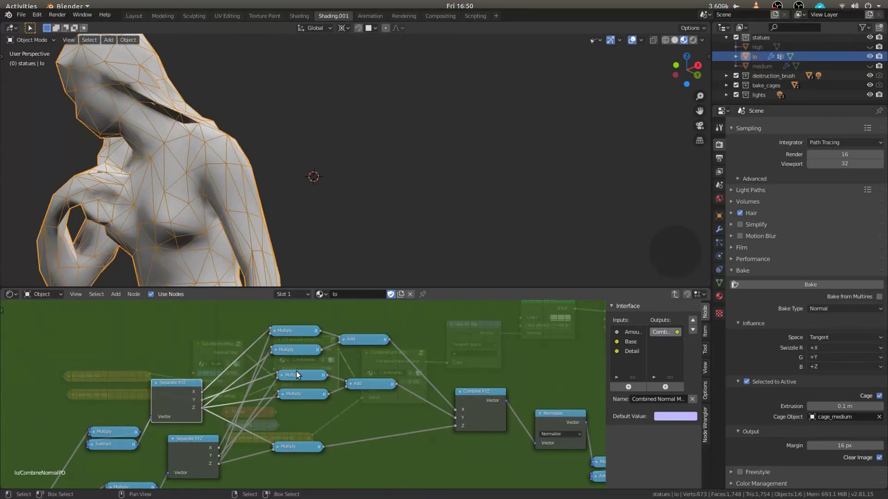
Select the Multiply nodes and the two Add nodes to examine how the X and Y channels are calculated
left_click(290, 332)
left_click(289, 346)
left_click(361, 340)
left_click(307, 349)
left_click(354, 338)
left_click(305, 391)
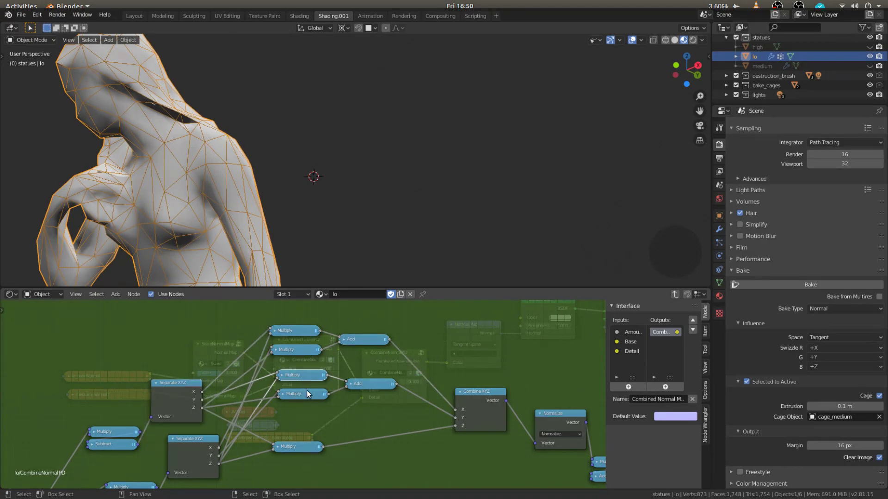
left_click(352, 387)
Select the lowest Multiply node and examine its link to the Z input of Combine XYZ
scroll(300, 392, "down", 1)
middle_click_drag(337, 413, 313, 404)
scroll(328, 384, "up", 1)
left_click(297, 401)
middle_click_drag(361, 374, 341, 351)
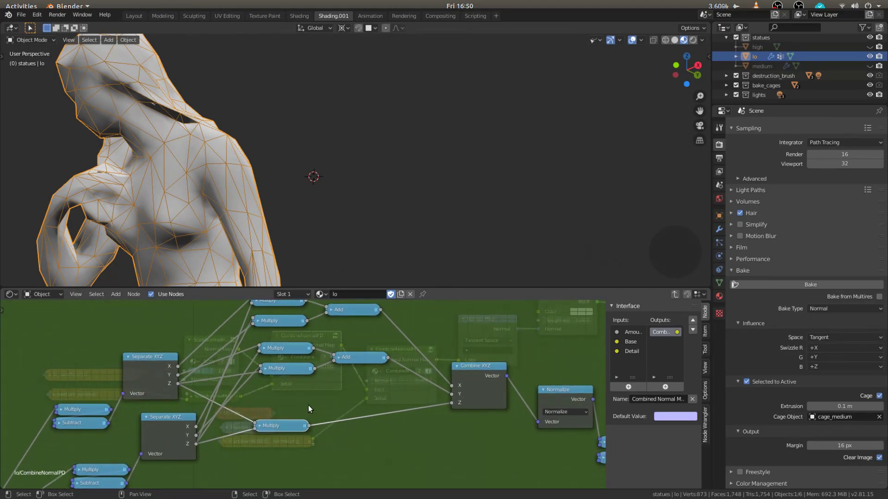
middle_click_drag(305, 409, 292, 409)
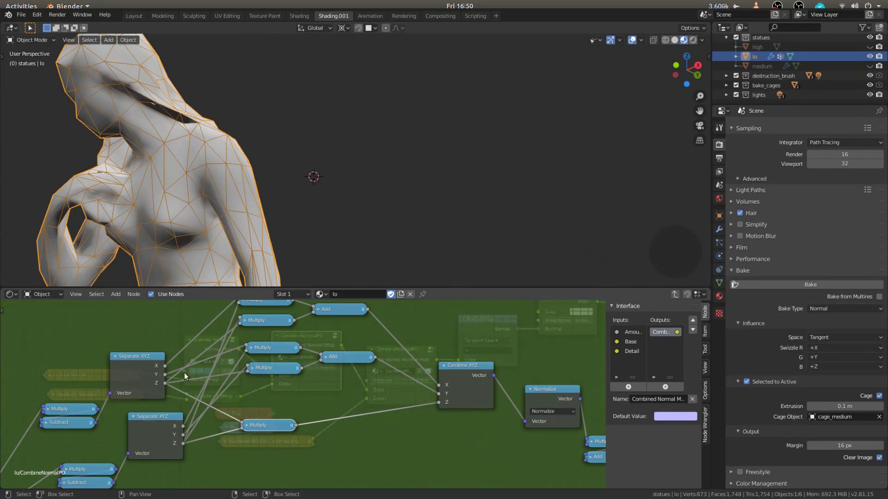
Move the lowest Multiply node closer to Combine XYZ and nudge the Combine XYZ node slightly
middle_click_drag(172, 370, 137, 377)
left_click_drag(238, 434, 273, 420)
left_click_drag(424, 400, 416, 398)
middle_click_drag(417, 397, 363, 398)
scroll(365, 398, "up", 2)
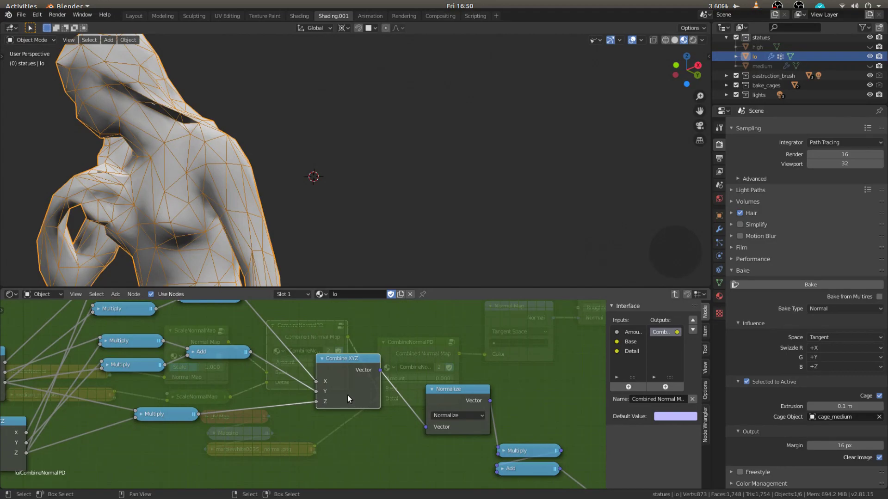
Review the Multiply and Add nodes feeding Combine XYZ and nudge the Normalize node slightly
middle_click_drag(243, 376, 287, 412)
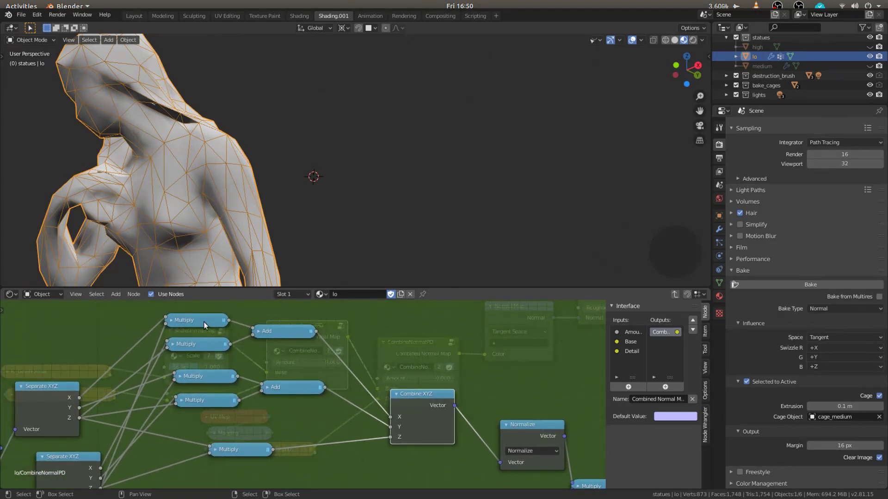
middle_click_drag(201, 378, 251, 374)
scroll(251, 374, "down", 1)
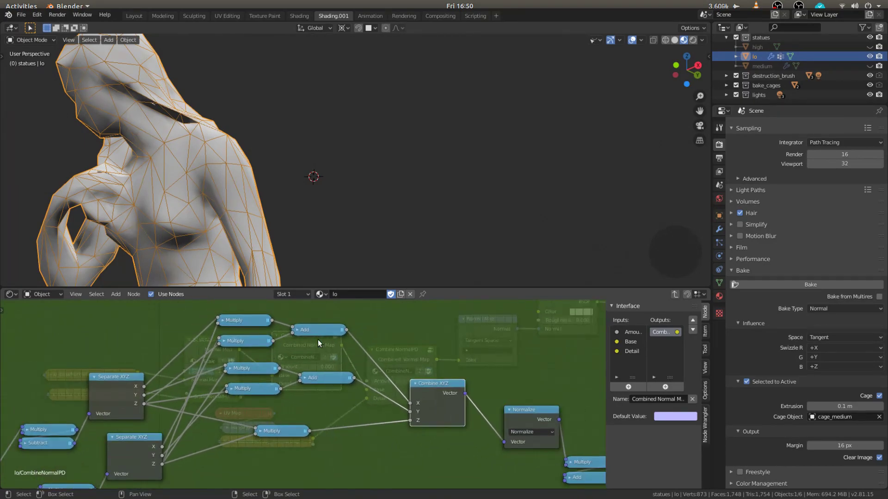
middle_click_drag(395, 412, 265, 389)
scroll(316, 400, "up", 1)
mouse_move(409, 388)
left_mouse_down()
mouse_move(407, 378)
mouse_move(396, 383)
left_mouse_up()
Expand and collapse the Multiply and Add nodes after Normalize to inspect their vector values
scroll(356, 405, "down", 2)
middle_click_drag(406, 421, 273, 350)
scroll(305, 383, "up", 3)
scroll(273, 350, "up", 2)
left_click(366, 369)
key("h")
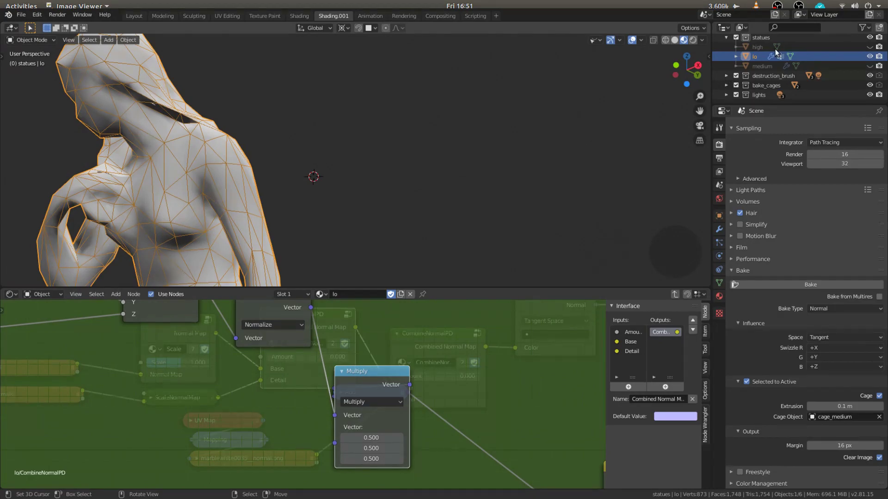
key("h")
left_click(397, 393)
key("h")
middle_click_drag(405, 406, 384, 374)
key("h")
scroll(409, 365, "down", 2)
Leave the CombineNormalPD group and switch the first combine node to the CombineNormalRotation group
key("Tab")
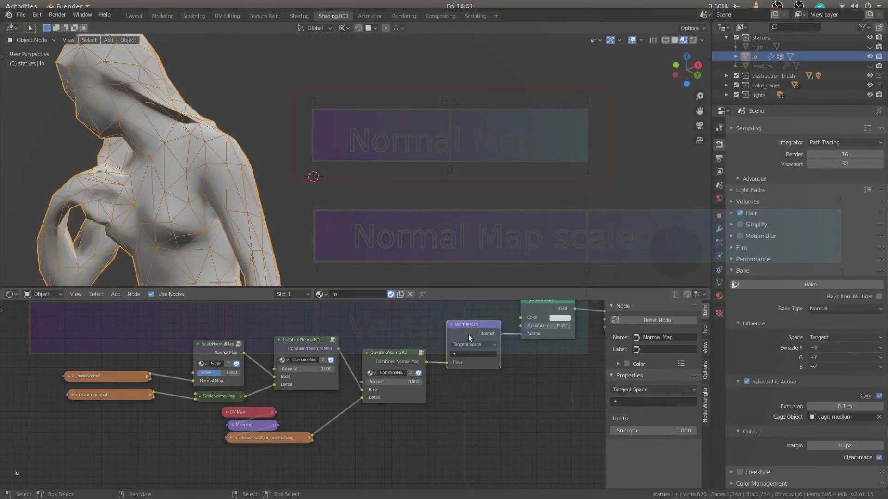
left_click(467, 340)
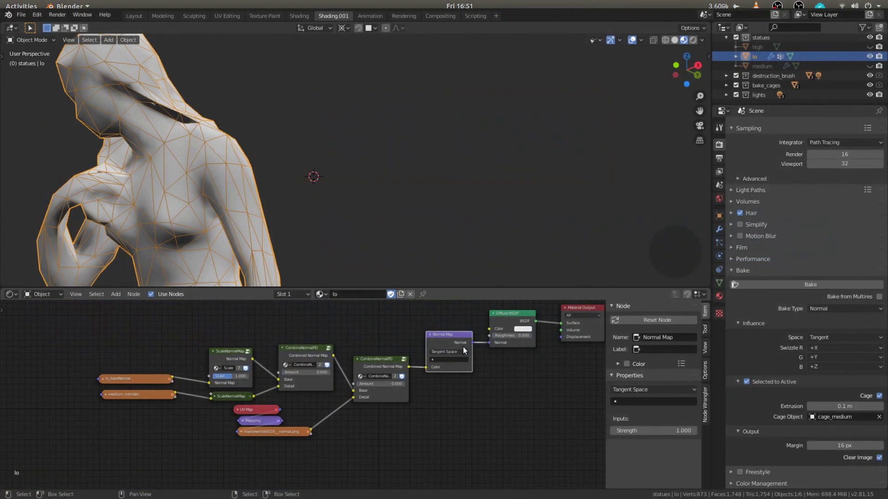
scroll(462, 347, "up", 3)
scroll(316, 398, "down", 2)
left_click(264, 364)
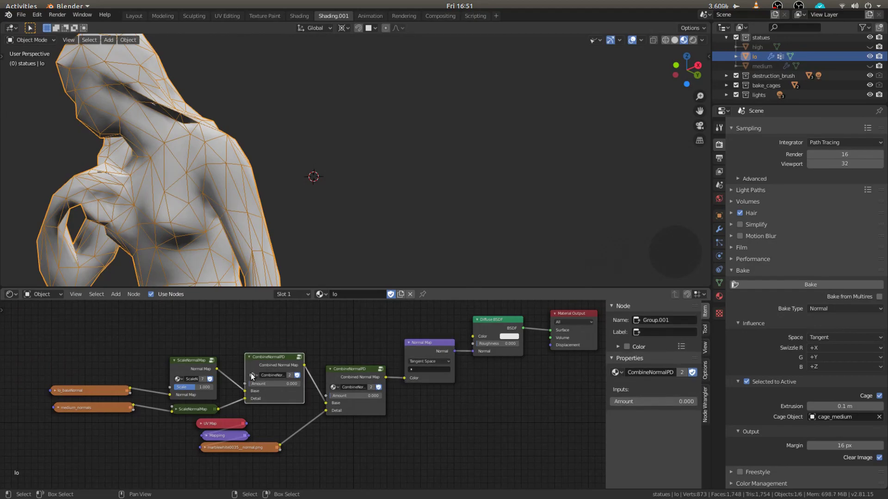
left_click(252, 375)
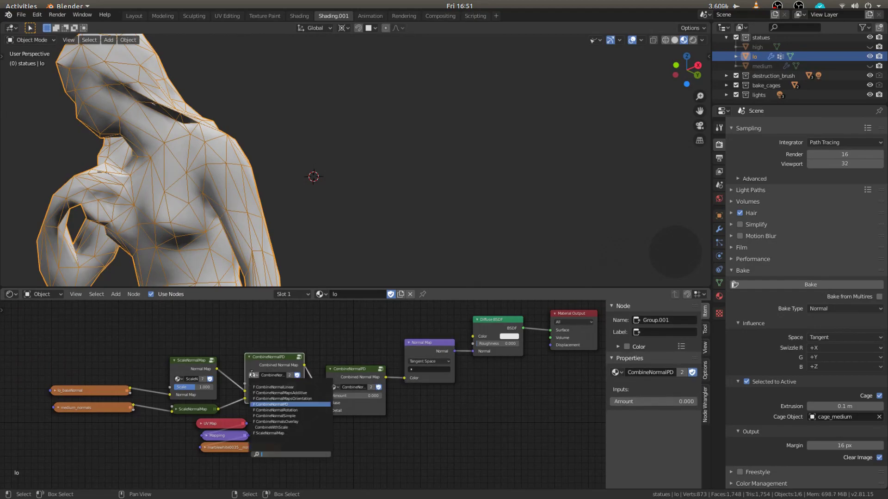
left_click(295, 410)
Open the CombineNormalRotation group and expand and collapse some of its nodes to inspect their settings
scroll(300, 402, "up", 1)
key("Tab")
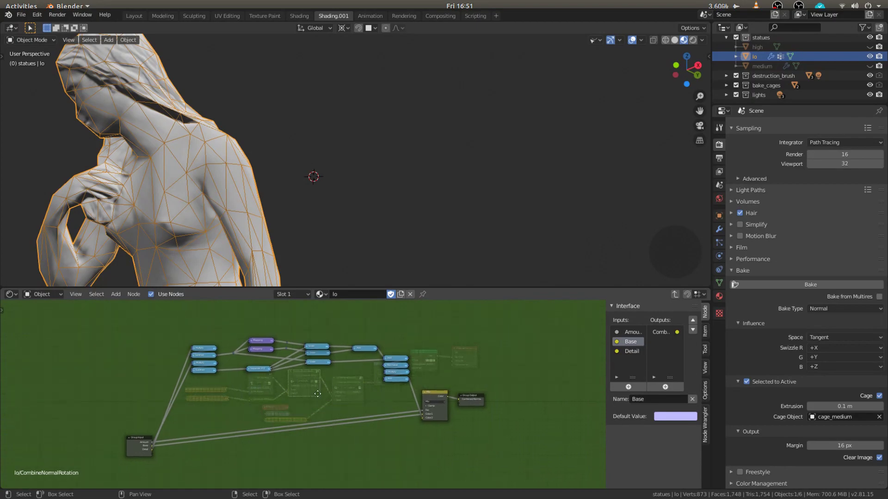
scroll(352, 361, "up", 4)
key("h")
left_click(337, 351)
key("h")
key("h")
scroll(357, 387, "down", 1)
Expand and collapse further nodes inside CombineNormalRotation to examine the operations they perform
middle_click_drag(395, 374, 319, 368)
scroll(326, 387, "up", 5)
left_click(266, 381)
key("h")
key("h")
left_click(374, 329)
left_click(257, 385)
key("h")
key("h")
scroll(264, 385, "down", 1)
Compare two neighbouring nodes further along the CombineNormalRotation chain and trace where they lead
scroll(265, 385, "down", 3)
middle_click_drag(265, 385, 150, 424)
scroll(248, 395, "up", 4)
left_click(154, 333)
left_click(148, 351)
left_click(149, 330)
left_click(148, 350)
left_click(148, 335)
left_click(144, 352)
scroll(239, 345, "down", 2)
left_click(237, 375)
Examine the remaining nodes of CombineNormalRotation one after another toward the group output
scroll(277, 381, "down", 1)
scroll(289, 384, "down", 1)
middle_click_drag(289, 384, 307, 356)
left_click(312, 330)
left_click(360, 348)
left_click(358, 371)
left_click(353, 385)
Leave the CombineNormalRotation group and switch the first combine node to CombineNormalMapsOrientation
scroll(324, 387, "down", 3)
middle_click_drag(277, 390, 322, 381)
key("Tab")
scroll(309, 387, "up", 7)
left_click(278, 363)
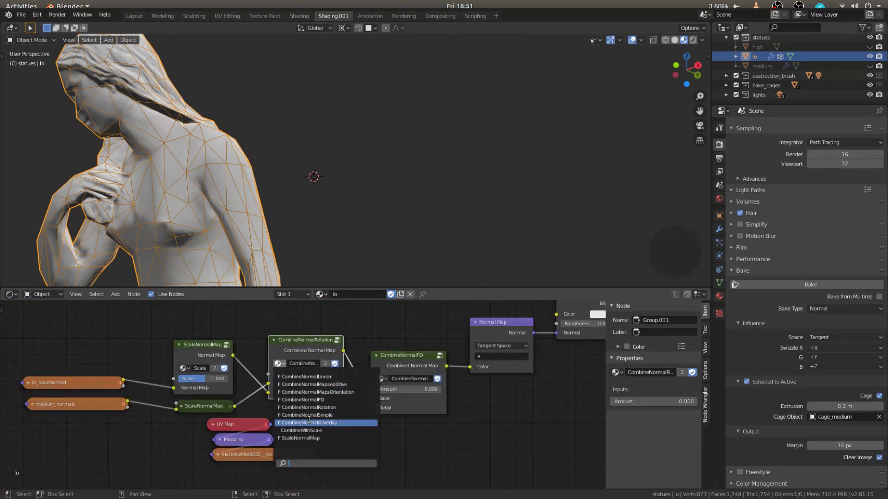
left_click(305, 396)
Open the CombineNormalMapsOrientation group and examine its node layout from Group Input to the Mix node
key("Tab")
scroll(289, 349, "down", 3)
middle_click_drag(283, 351, 390, 361)
scroll(243, 365, "down", 3)
mouse_move(243, 365)
middle_mouse_down()
mouse_move(260, 374)
mouse_move(353, 373)
mouse_move(346, 393)
middle_mouse_up()
middle_click_drag(287, 376, 285, 381)
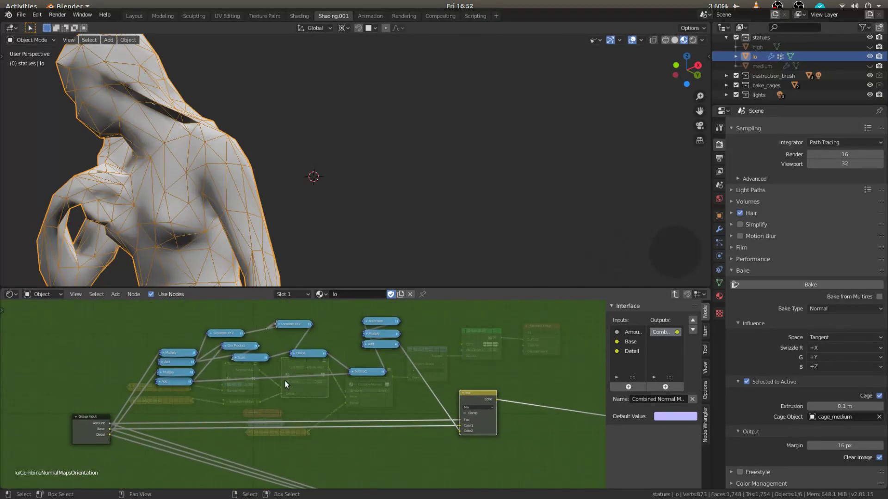
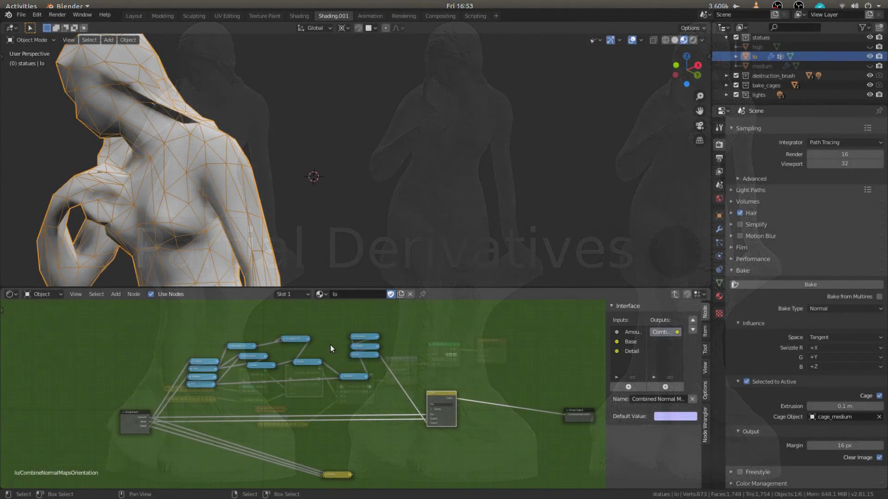
Leave the node group and open the recent terrain file without saving the changes to statues
key("Tab")
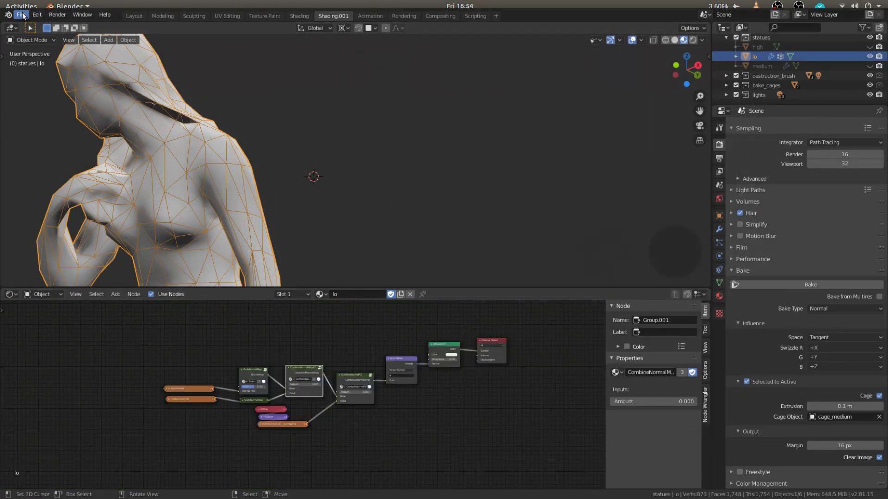
left_click(23, 16)
left_click(19, 17)
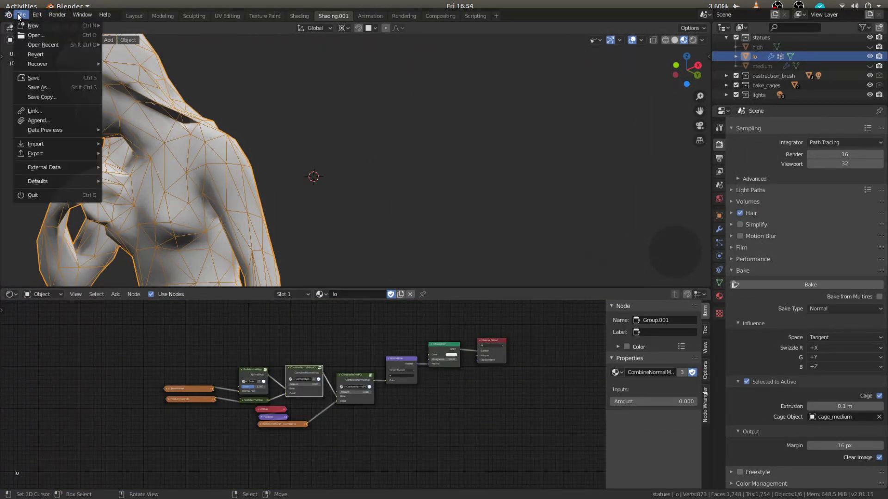
mouse_move(55, 45)
left_click(133, 62)
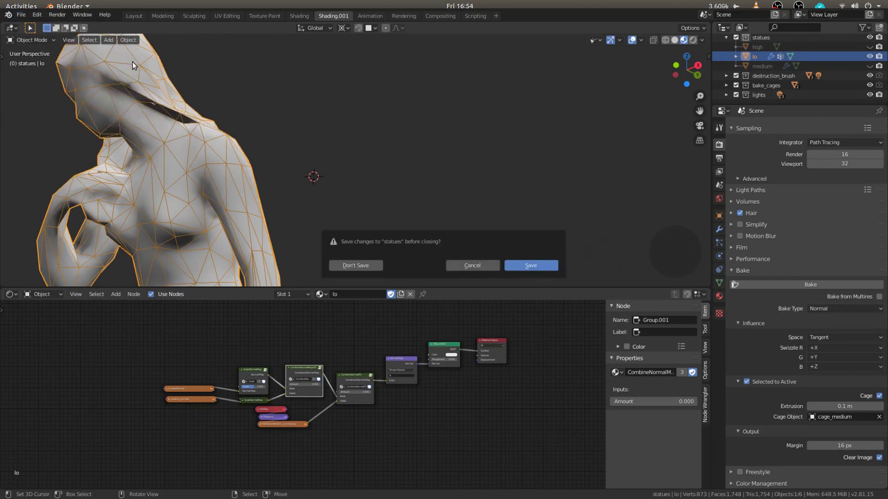
left_click(356, 265)
Switch the viewport to Material Preview shading and frame the boundary between the terrain's two colours
key("z")
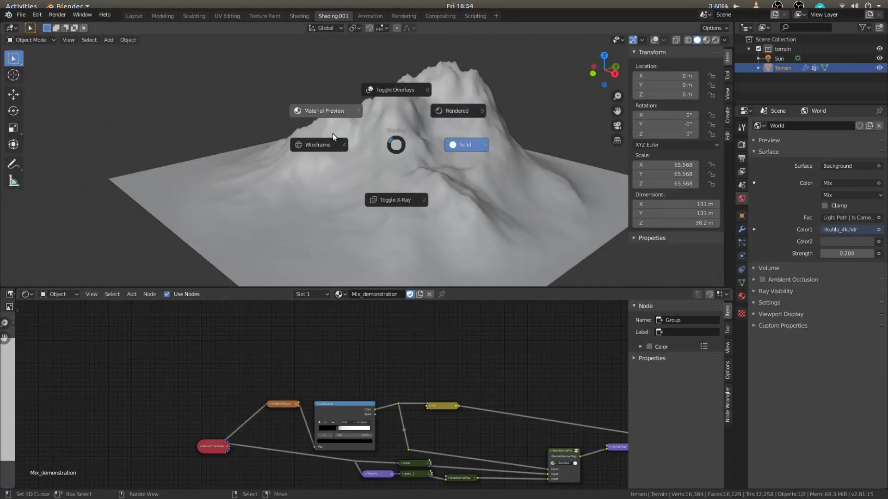
left_click(344, 159)
scroll(344, 159, "up", 2)
mouse_move(368, 184)
middle_mouse_down()
mouse_move(461, 146)
mouse_move(548, 146)
middle_mouse_up()
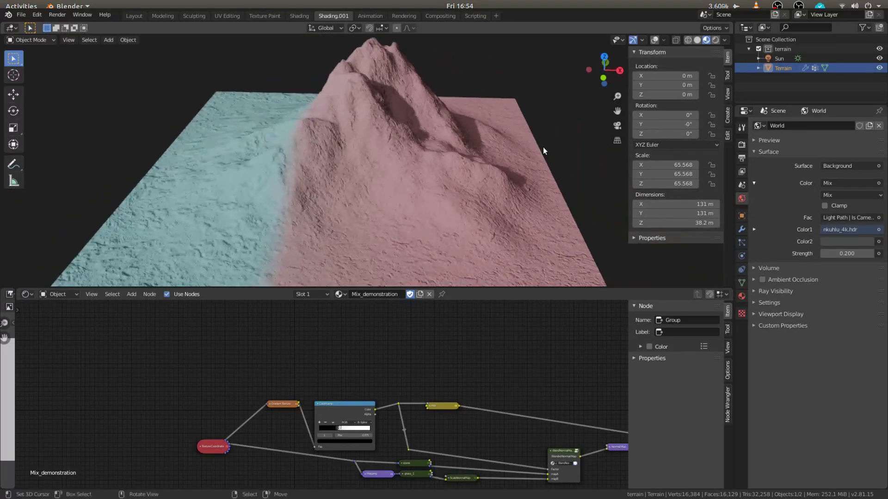
scroll(369, 176, "down", 2)
middle_click_drag(369, 176, 409, 144, "shift")
middle_click_drag(343, 188, 351, 187)
scroll(350, 187, "up", 1)
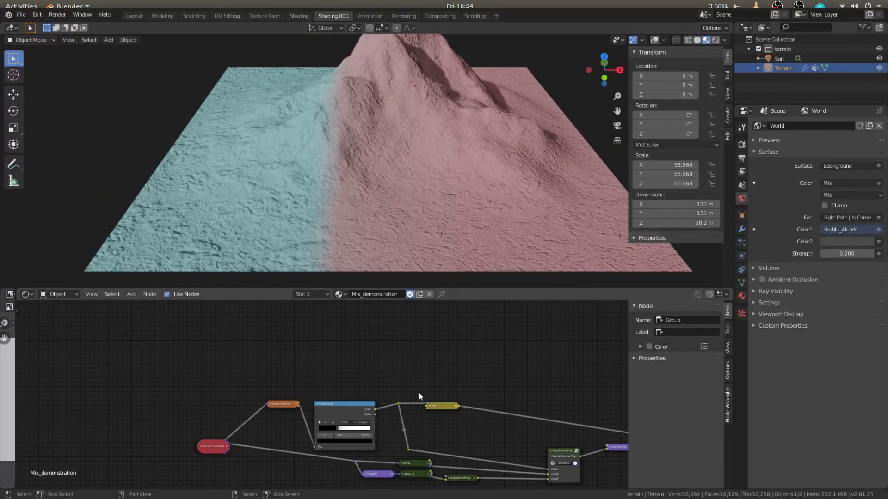
Move the ColorRamp's white stop to position 0.431 and inspect the blend across the terrain
scroll(407, 379, "down", 1)
middle_click_drag(400, 376, 328, 359)
scroll(338, 398, "up", 4)
middle_click_drag(338, 398, 309, 376)
scroll(226, 384, "up", 4)
middle_click_drag(226, 385, 388, 369)
mouse_move(387, 371)
left_mouse_down()
mouse_move(411, 373)
mouse_move(366, 374)
mouse_move(401, 373)
mouse_move(392, 372)
left_mouse_up()
middle_click_drag(285, 129, 450, 121)
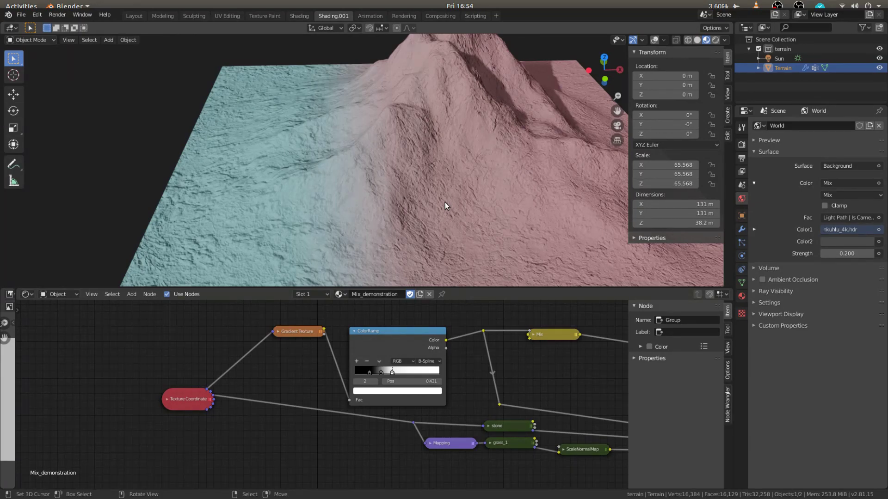
scroll(383, 337, "down", 3)
scroll(418, 173, "down", 3)
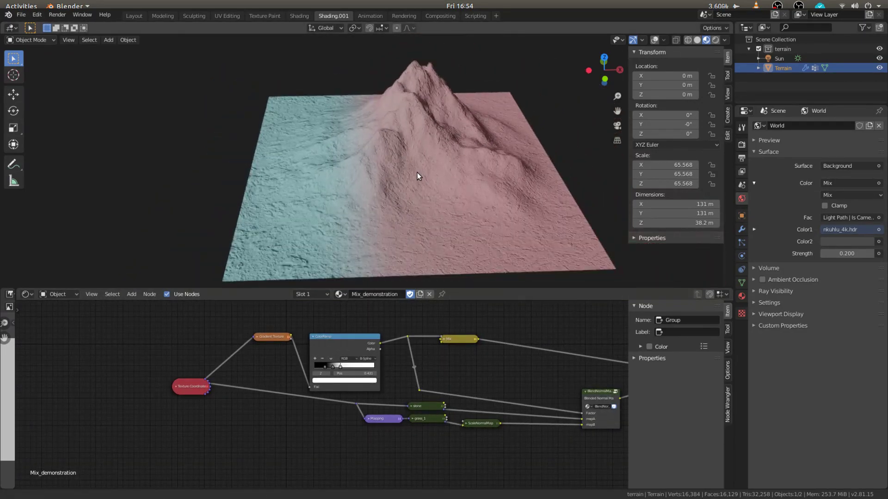
middle_click_drag(395, 175, 467, 190)
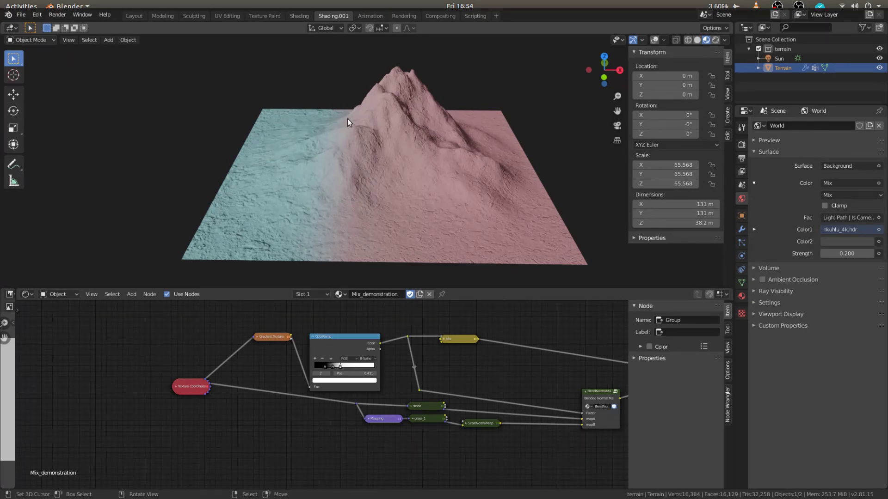
Move the normal map blending node closer to the ScaleNormalMap node and switch its group to BlendNormalMapsPD
middle_click_drag(540, 377, 363, 373)
scroll(363, 373, "up", 3)
left_click_drag(417, 397, 370, 401)
left_click(379, 409)
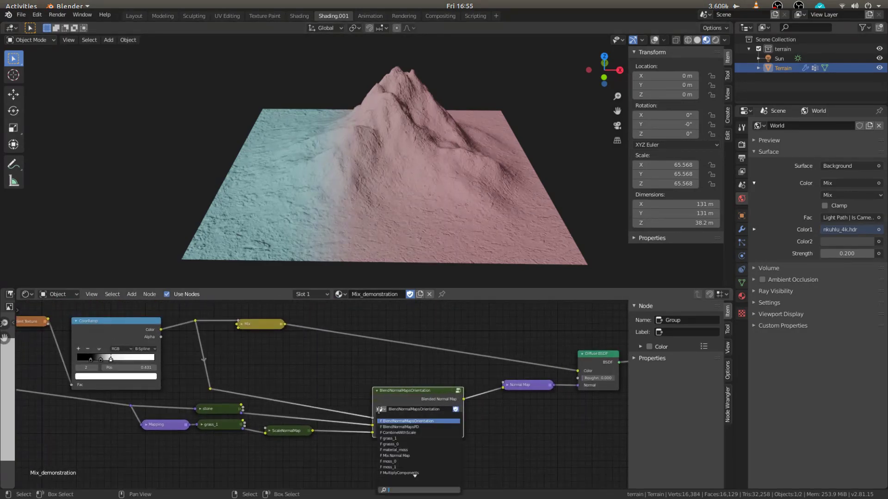
left_click(400, 426)
Open the BlendNormalMapsPD group and expand its PD Blending node
key("Tab")
scroll(406, 395, "up", 1)
middle_click_drag(295, 352, 378, 347)
scroll(392, 357, "up", 1)
scroll(378, 346, "up", 2)
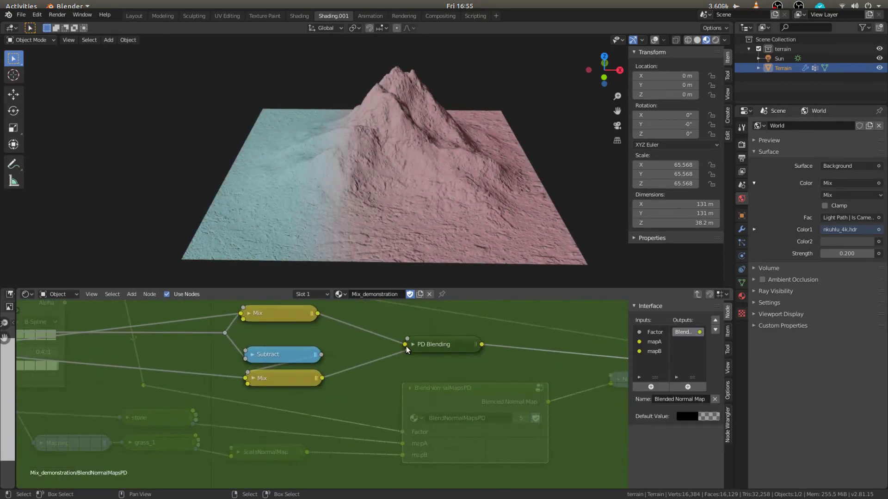
left_click(438, 341)
key("h")
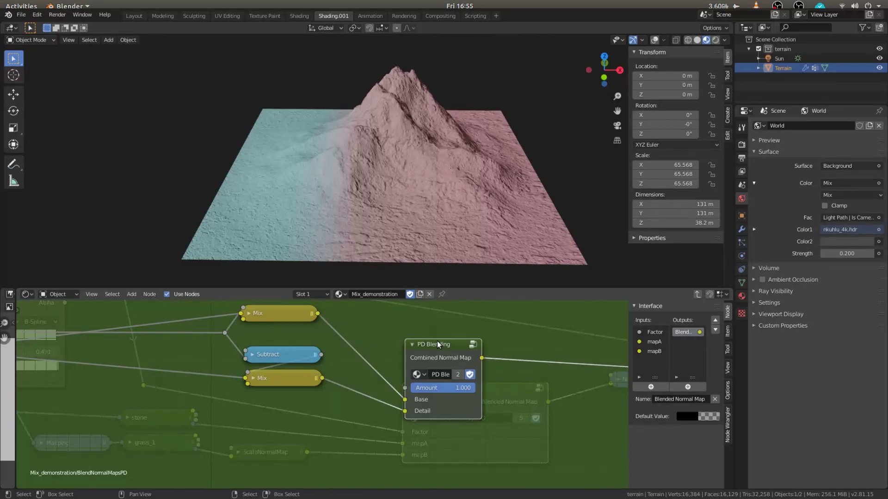
Rewire the upper Mix node to PD Blending's Base and the lower Mix node to its Detail, and collapse PD Blending
left_click_drag(405, 411, 405, 399)
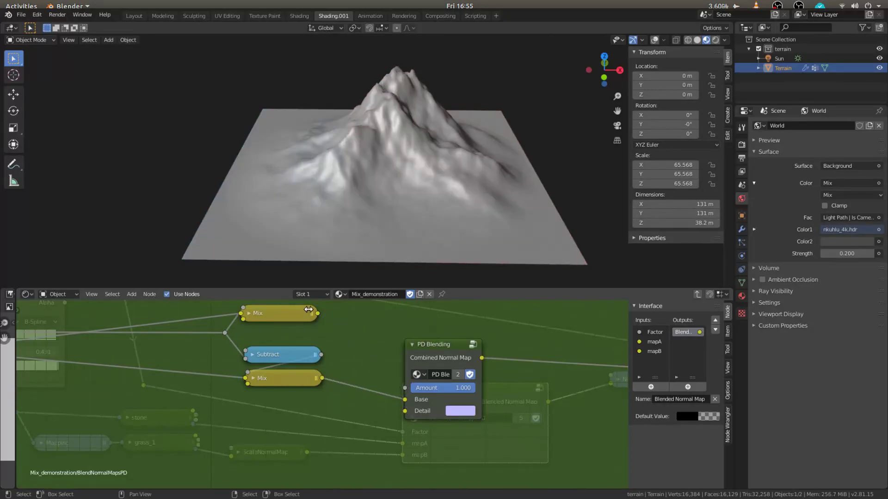
mouse_move(317, 313)
left_mouse_down()
mouse_move(407, 410)
mouse_move(406, 401)
left_mouse_up()
left_click_drag(324, 379, 417, 415)
scroll(431, 365, "down", 2)
left_click(432, 358)
key("h")
Expand the upper Mix node that feeds PD Blending to show its inputs
mouse_move(364, 357)
middle_mouse_down()
mouse_move(426, 386)
mouse_move(431, 407)
mouse_move(361, 439)
mouse_move(359, 397)
middle_mouse_up()
scroll(420, 387, "up", 2)
scroll(361, 438, "down", 3)
left_click(320, 410)
scroll(320, 410, "up", 3)
scroll(358, 397, "down", 1)
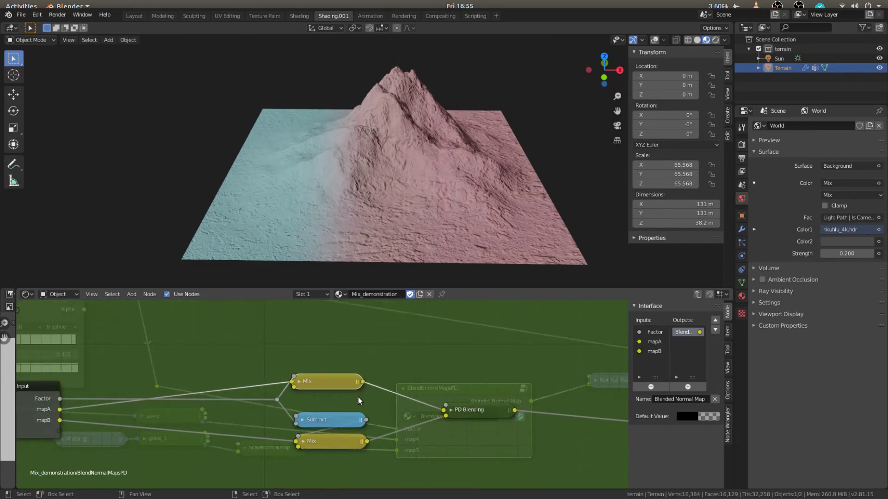
key("h")
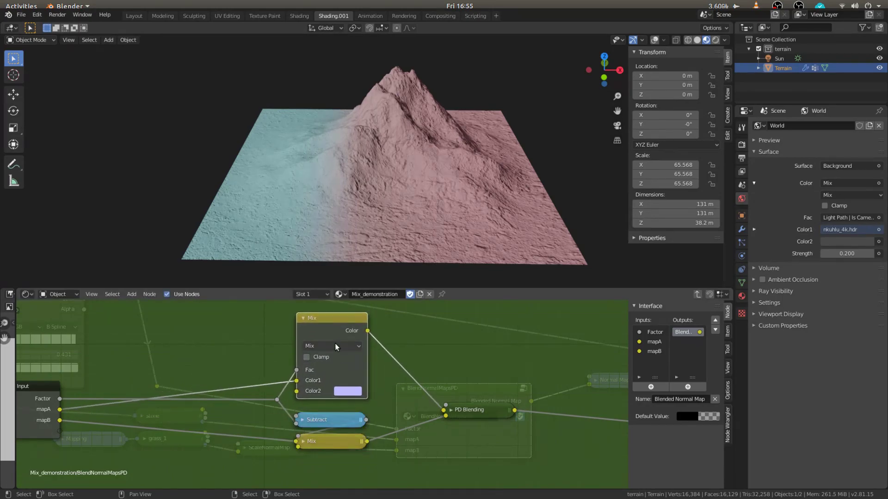
Expand the lower Mix node that feeds PD Blending to show its inputs
scroll(334, 343, "up", 2)
scroll(400, 378, "down", 3)
middle_click_drag(401, 378, 326, 365)
scroll(305, 403, "down", 1)
left_click(284, 400)
key("h")
middle_click_drag(284, 399, 291, 422)
mouse_move(295, 385)
middle_mouse_down()
mouse_move(293, 370)
mouse_move(304, 386)
middle_mouse_up()
Connect the upper Mix node's Color output to the Group Output's Blended Normal Map to preview it on the terrain
scroll(305, 385, "up", 2)
scroll(351, 362, "down", 3)
middle_click_drag(351, 361, 240, 340)
scroll(318, 351, "down", 1)
left_click_drag(228, 346, 543, 417)
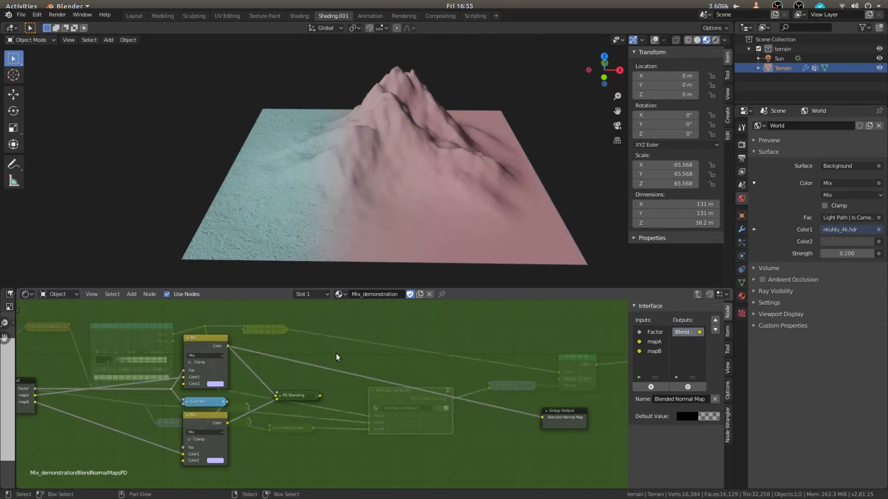
Check the RGB values of the upper Mix node's Color2
middle_click_drag(336, 353, 456, 342)
scroll(456, 342, "up", 2)
scroll(332, 318, "up", 1)
middle_click_drag(332, 318, 351, 339)
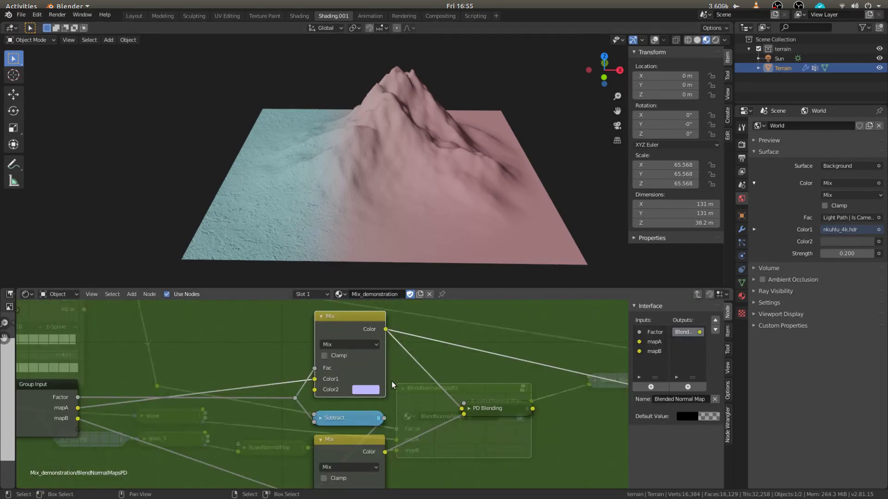
scroll(392, 383, "up", 1)
left_click(370, 387)
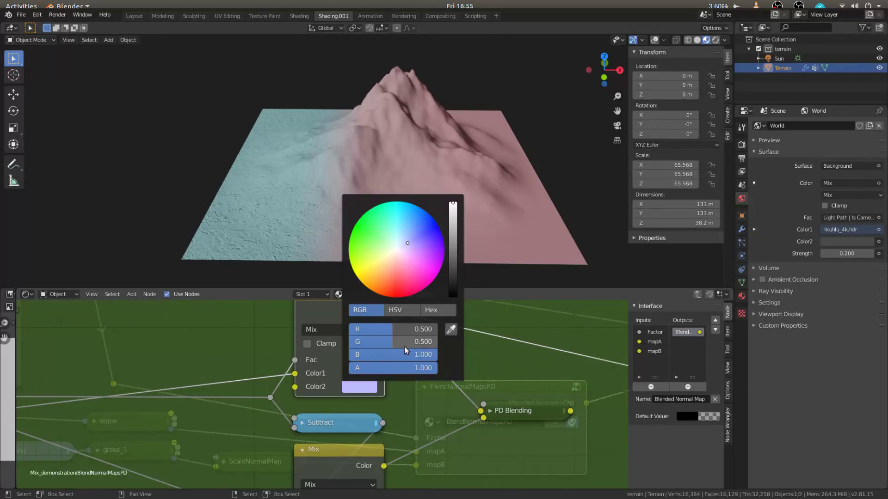
middle_click_drag(392, 367, 387, 351)
scroll(430, 190, "up", 2)
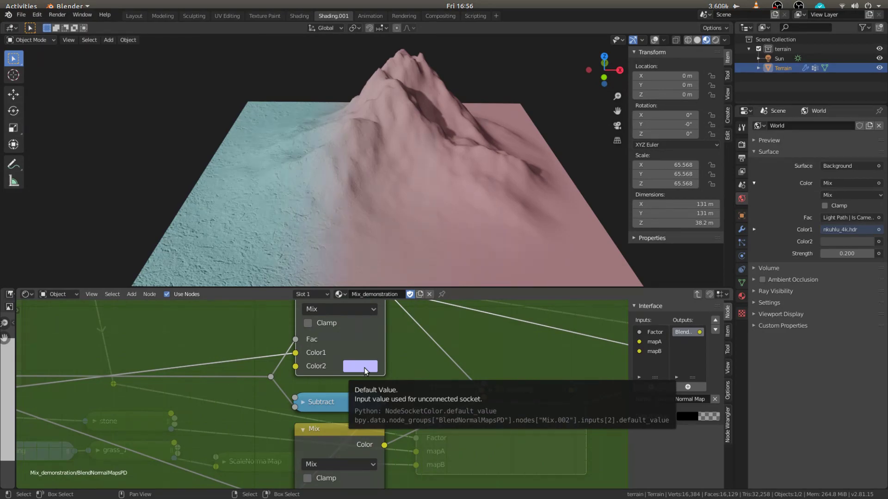
scroll(386, 365, "down", 1)
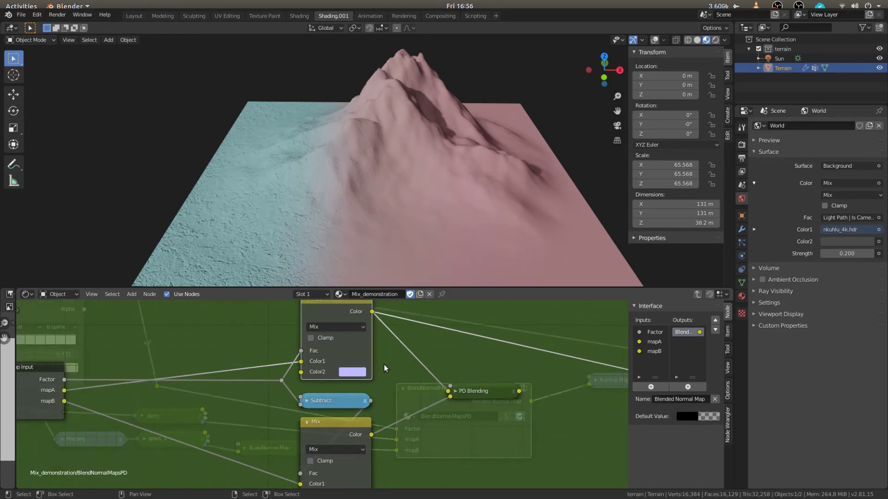
Collapse the upper Mix node, shift the Subtract node slightly up and select the lower Mix node
middle_click_drag(362, 360, 378, 336)
key("h")
left_click(359, 378)
key("h")
key("g")
right_click(361, 347)
key("h")
key("g")
left_click(360, 332)
left_click(342, 401)
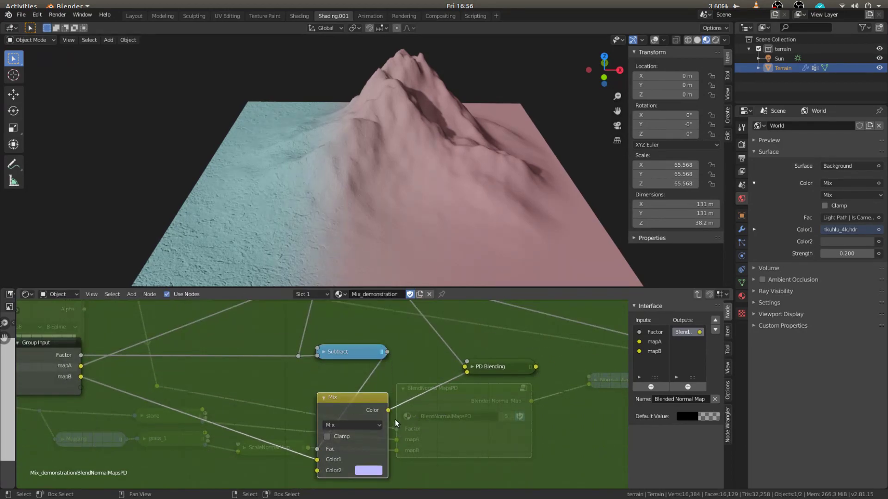
Route the lower Mix node's Color to the Group Output to preview the second scaled map on the terrain
scroll(397, 420, "down", 6)
middle_click_drag(373, 409, 276, 415)
left_click(254, 411, "ctrl+shift")
scroll(295, 395, "up", 3)
middle_click_drag(211, 394, 309, 377)
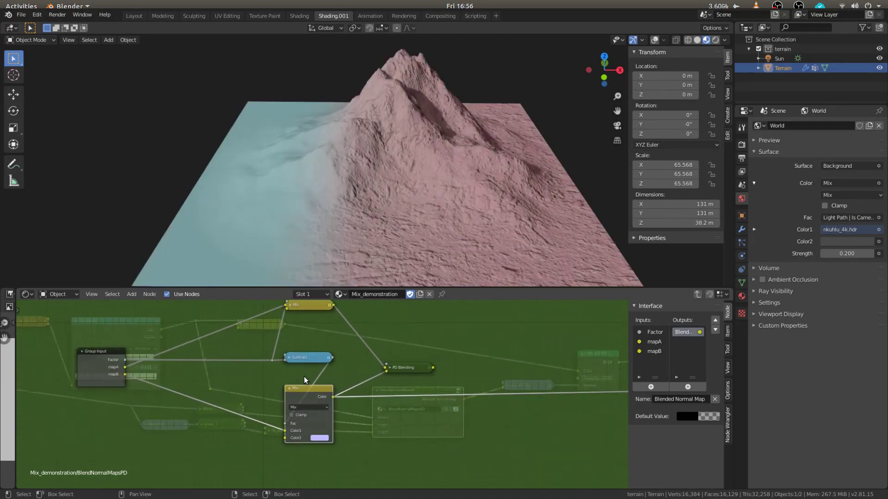
scroll(299, 385, "up", 1)
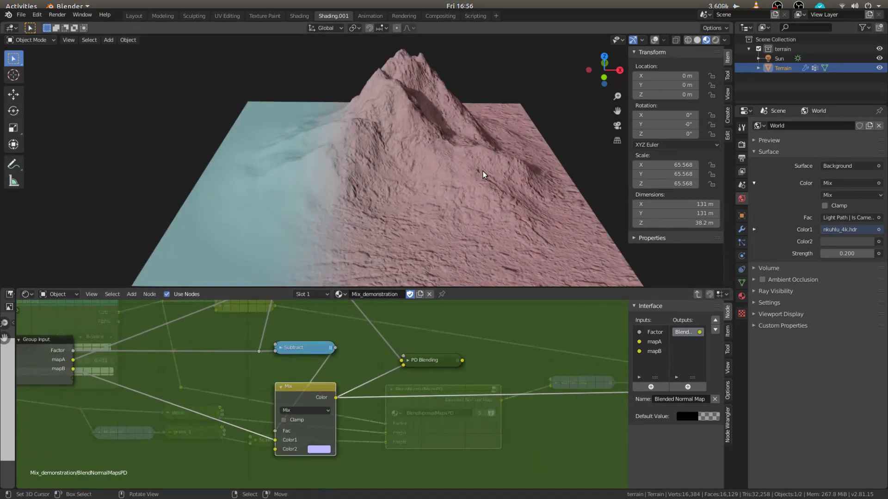
Expand the Subtract node and move it up, clear of the lower Mix node
scroll(315, 373, "up", 1)
scroll(340, 411, "up", 1)
left_click(340, 369)
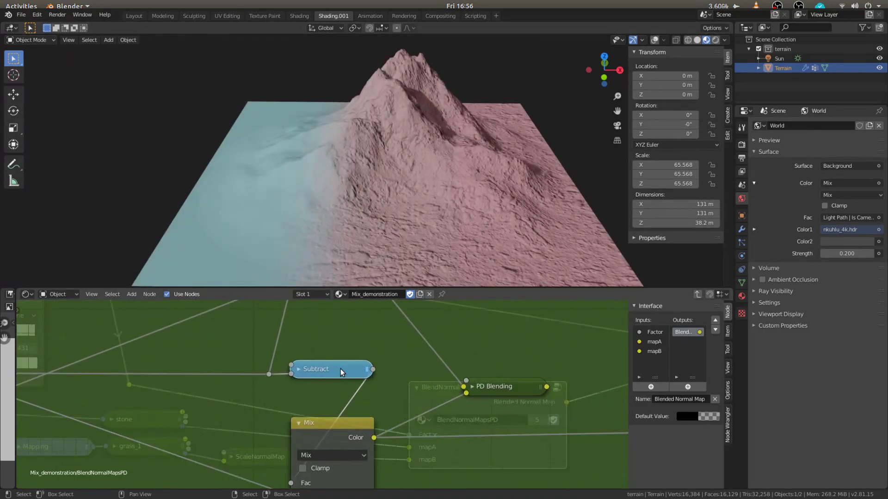
key("h")
left_click_drag(322, 379, 333, 333)
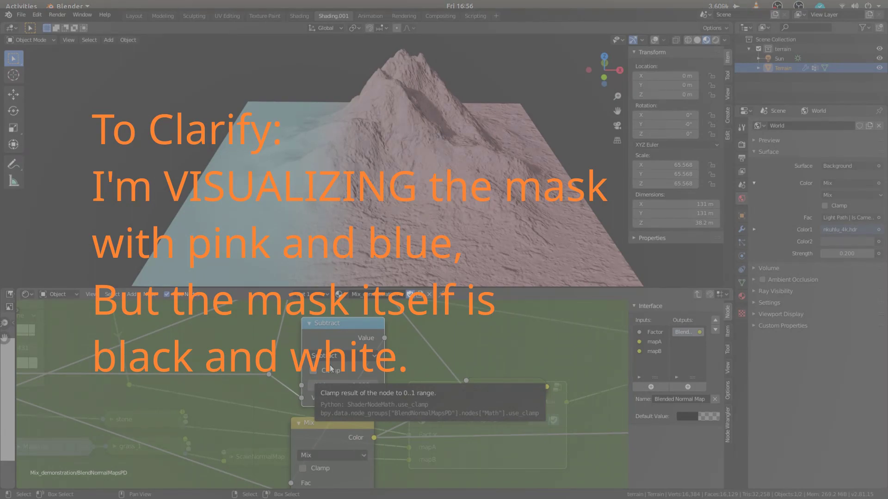
Collapse the Subtract node and place it just above the lower Mix node
key("h")
scroll(342, 366, "down", 3)
middle_click_drag(351, 364, 350, 356)
key("g")
left_click(339, 395)
scroll(339, 394, "up", 2)
middle_click_drag(296, 388, 310, 379)
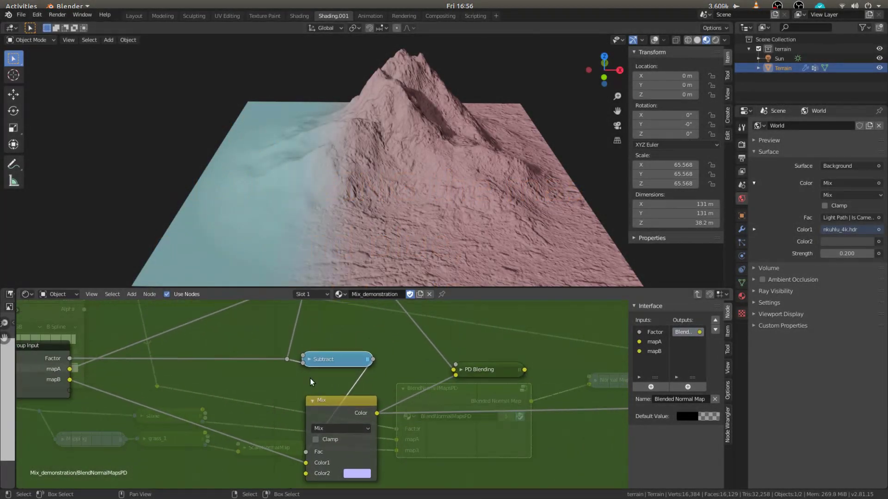
Examine the lower Mix node's inputs and its masked effect on the terrain from different angles
left_click(350, 456)
scroll(350, 457, "up", 2)
middle_click_drag(350, 458, 341, 423)
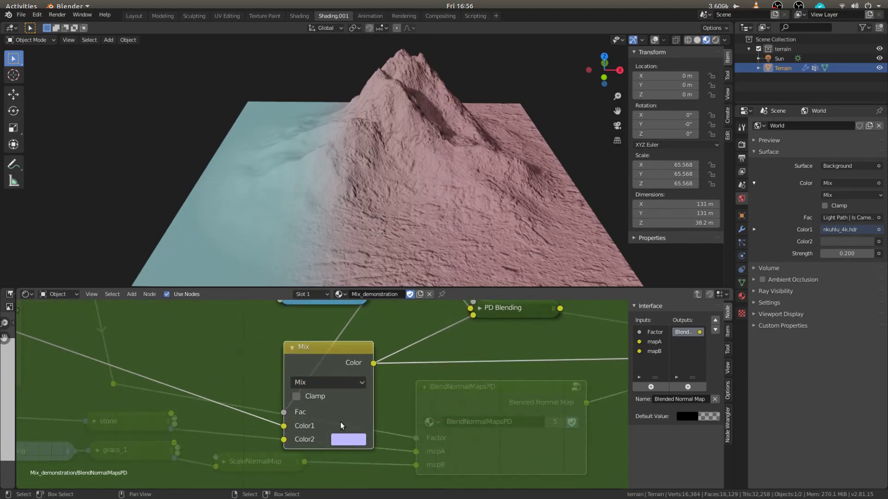
scroll(447, 107, "down", 3)
middle_click_drag(434, 110, 432, 129)
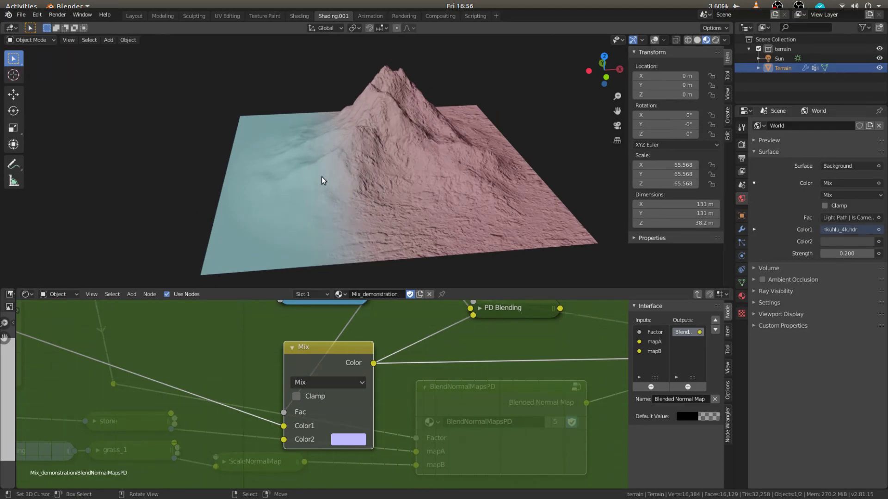
scroll(487, 428, "up", 1)
middle_click_drag(377, 415, 340, 425)
middle_click_drag(412, 188, 379, 190)
scroll(253, 376, "down", 2)
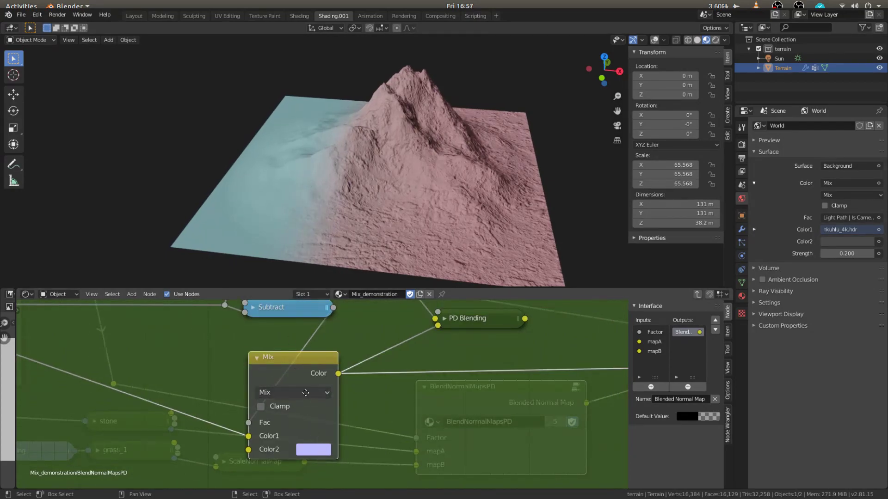
Collapse the lower Mix node and connect PD Blending's output to the Group Output's Blended Normal Map
scroll(319, 406, "down", 2)
key("h")
scroll(325, 414, "down", 1)
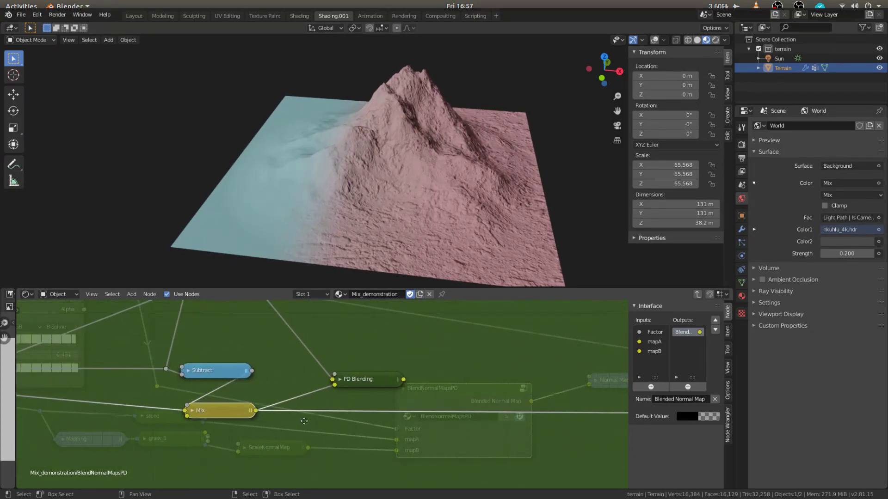
scroll(367, 383, "down", 1)
middle_click_drag(411, 383, 359, 380)
left_click_drag(332, 381, 613, 407)
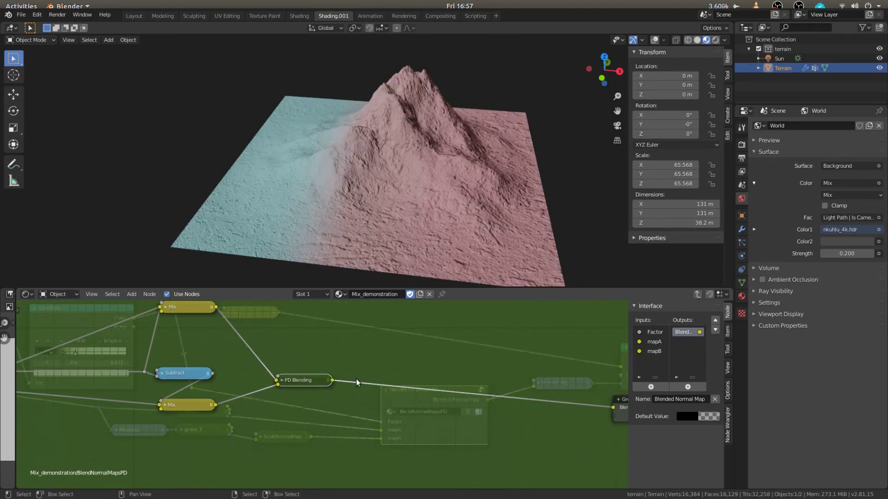
mouse_move(361, 215)
middle_mouse_down()
mouse_move(385, 215)
mouse_move(333, 212)
mouse_move(352, 201)
mouse_move(349, 208)
middle_mouse_up()
scroll(346, 378, "down", 2)
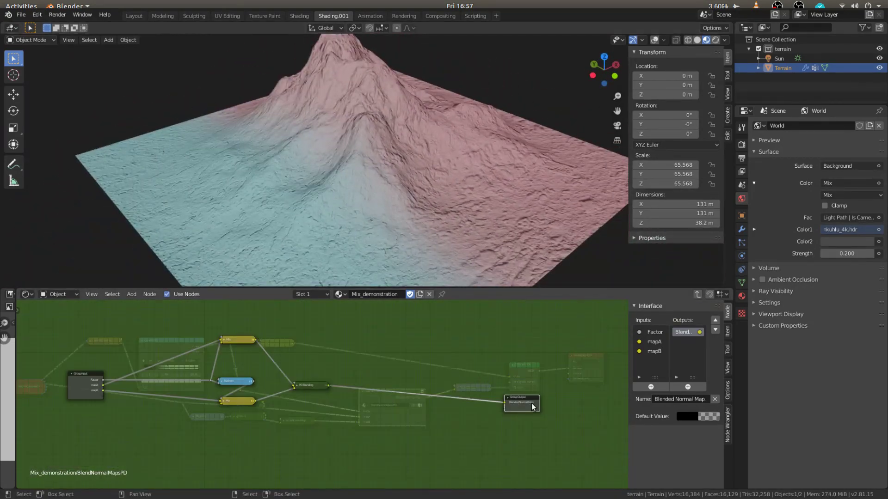
Leave the group, switch the blending node to BlendNormalMapsOrientation and view the terrain's transition area up close
key("Tab")
left_click(267, 392)
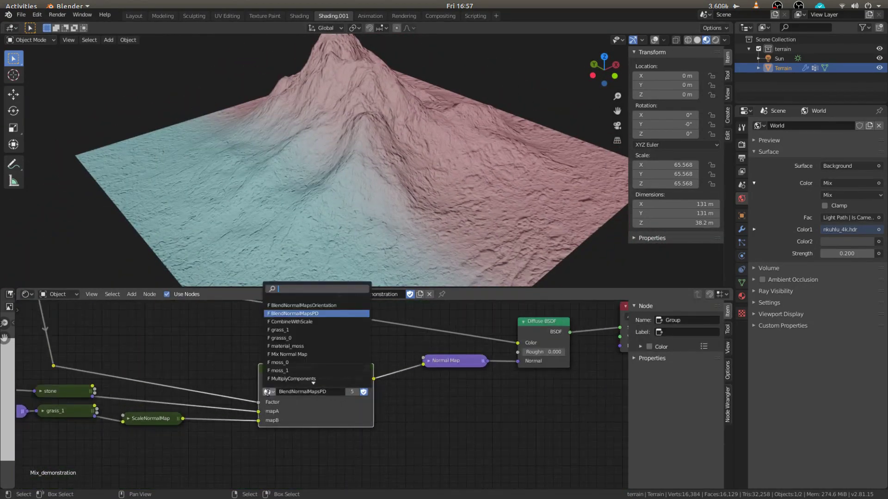
left_click(306, 306)
middle_click_drag(443, 183, 354, 170)
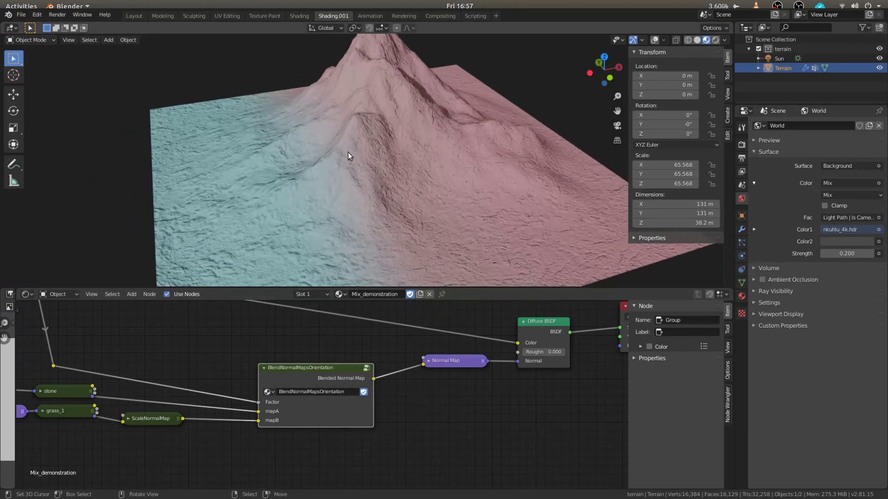
middle_click_drag(326, 123, 315, 160)
scroll(354, 227, "up", 2)
Open the BlendNormalMapsOrientation group, expand its upper ScaleNormalMap node and place it above the Subtract node
key("Tab")
middle_click_drag(327, 371, 399, 372)
scroll(399, 372, "down", 3)
scroll(396, 373, "up", 3)
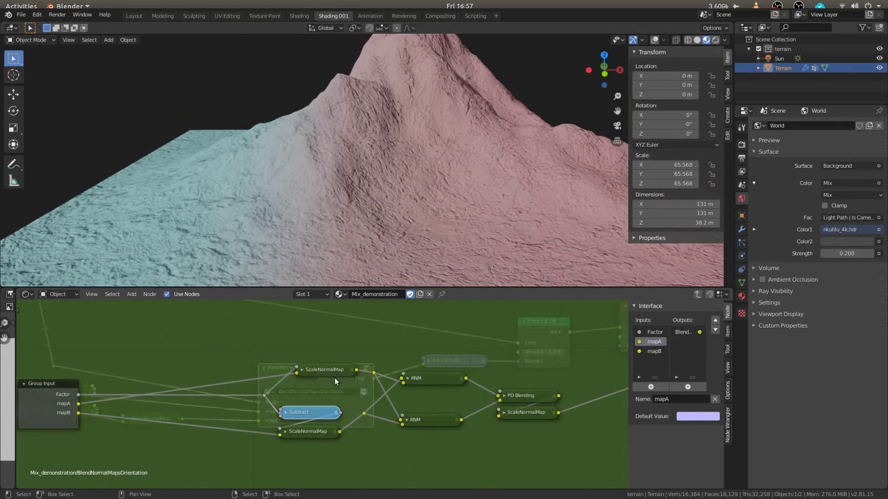
scroll(331, 376, "up", 1)
left_click_drag(343, 365, 321, 359)
key("h")
left_click_drag(314, 416, 317, 376)
middle_click_drag(306, 381, 347, 381)
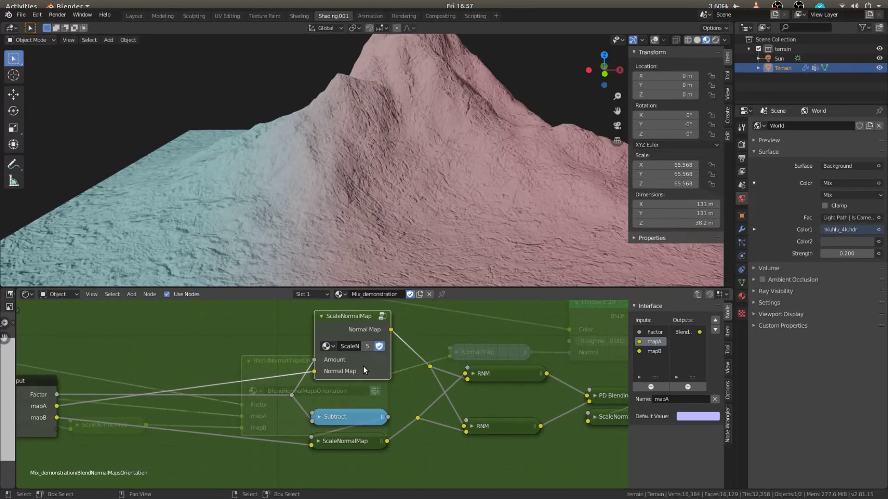
Preview the upper and then the lower ScaleNormalMap node by connecting each in turn to the Group Output
scroll(363, 366, "down", 3)
middle_click_drag(312, 355, 278, 371)
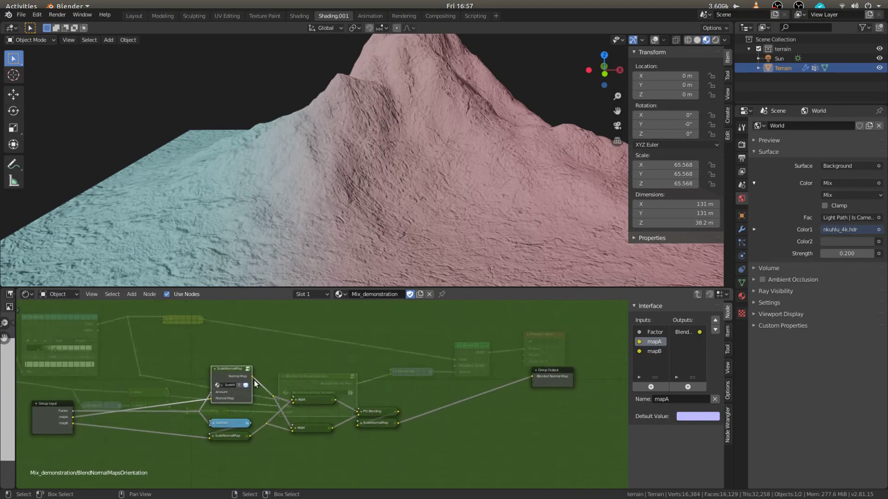
left_click_drag(253, 376, 532, 375)
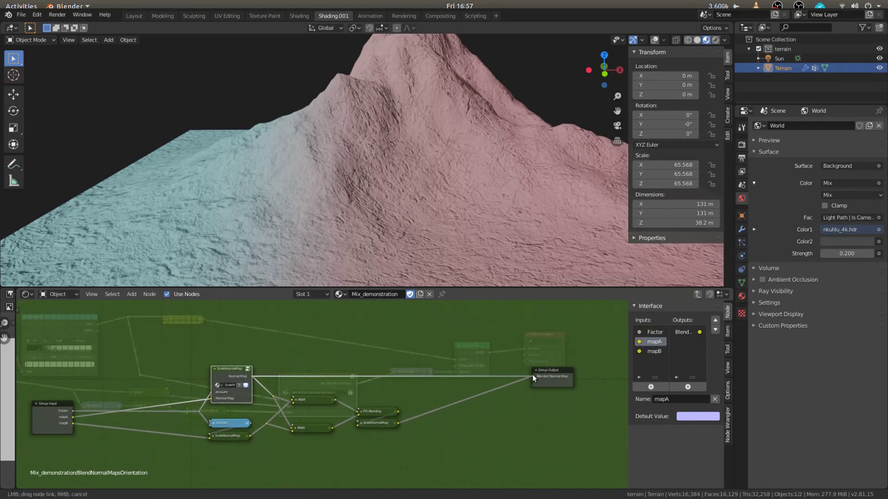
scroll(277, 227, "down", 3)
middle_click_drag(298, 201, 315, 217)
scroll(278, 456, "up", 1)
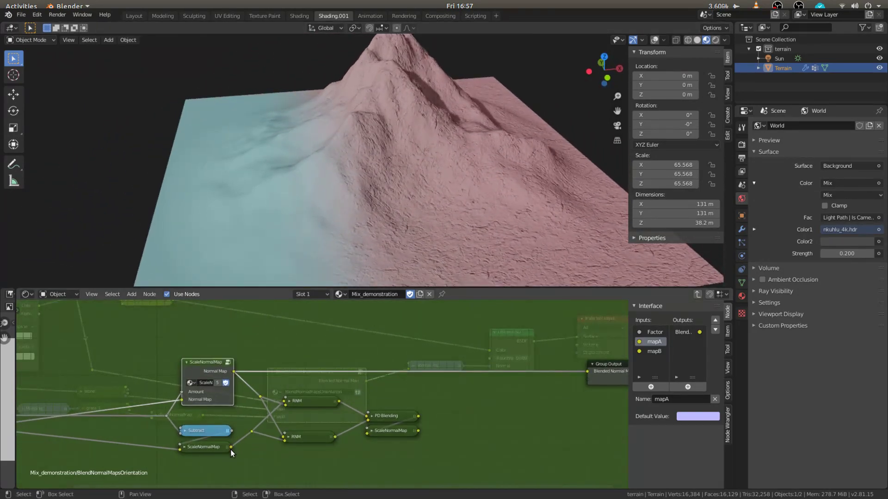
left_click_drag(231, 448, 586, 368)
middle_click_drag(410, 225, 391, 204)
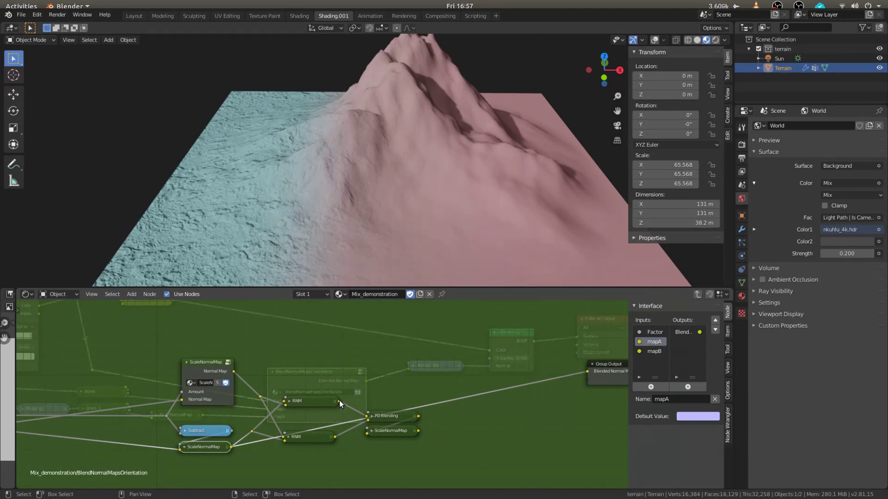
Preview the upper and then the lower RNM node through the Group Output, shifting the upper RNM node slightly
left_click_drag(339, 400, 591, 371)
mouse_move(313, 397)
left_mouse_down()
mouse_move(308, 379)
mouse_move(306, 395)
left_mouse_up()
left_click(307, 434)
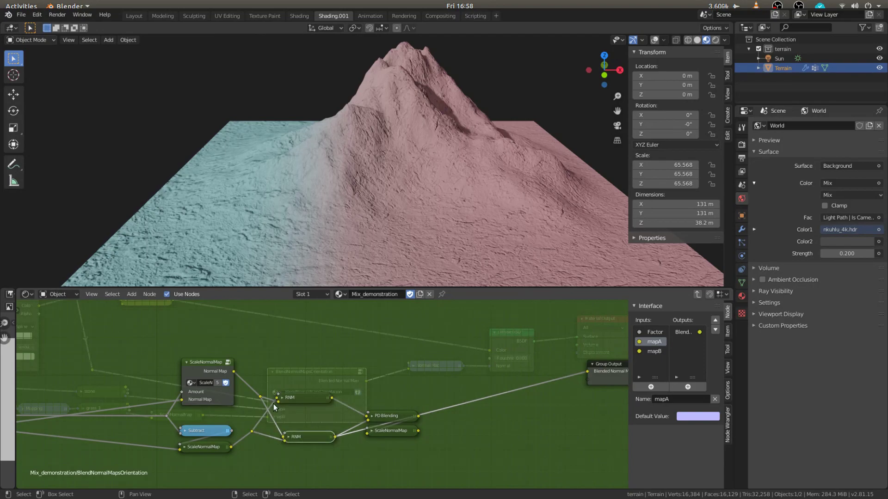
scroll(307, 380, "up", 3)
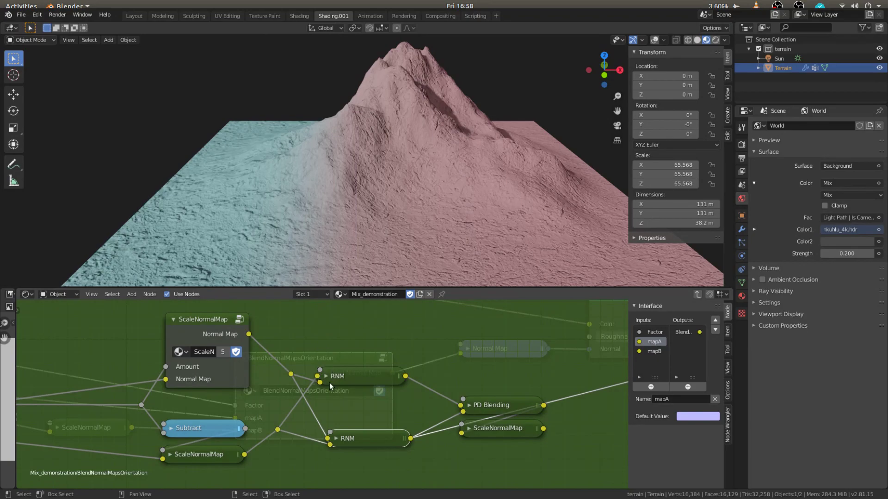
Collapse the upper ScaleNormalMap node
left_click(328, 381)
scroll(352, 390, "down", 1)
left_click(224, 323)
key("h")
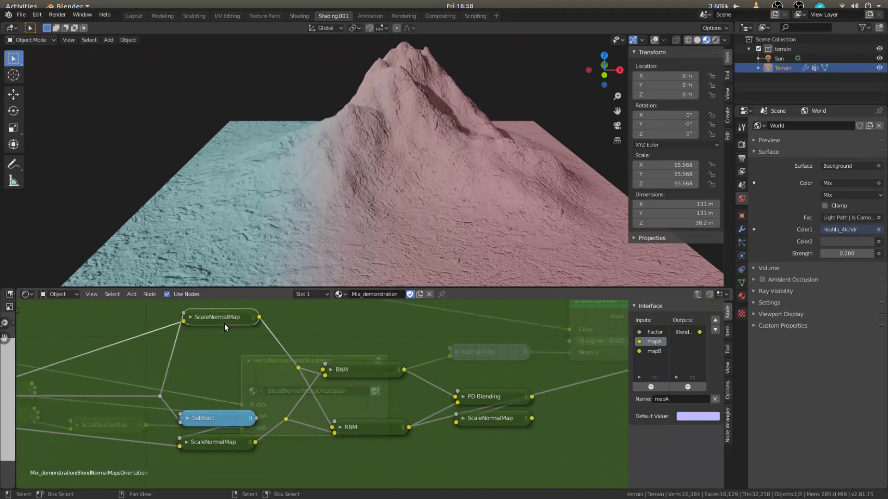
Expand and collapse the upper RNM node to check how the two scaled maps enter it
left_click(356, 374)
key("h")
key("h")
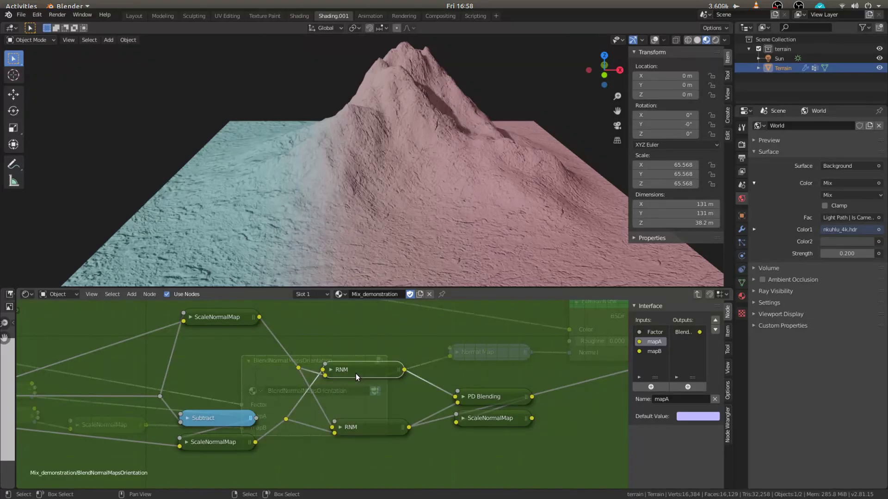
key("h")
key("h")
key("h")
key("h")
left_click(230, 316)
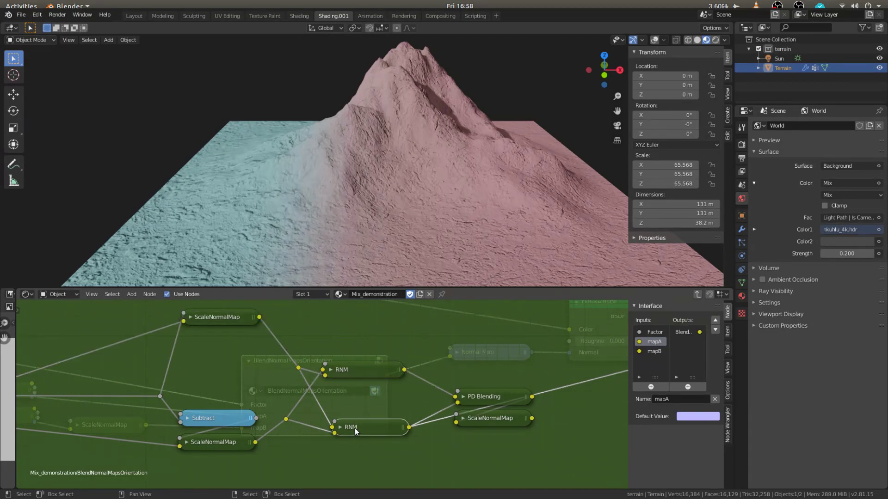
Expand and collapse the lower ScaleNormalMap and lower RNM nodes to check their inputs
left_click(234, 442)
key("h")
key("h")
left_click(367, 422)
key("h")
middle_click_drag(367, 422, 324, 433)
key("h")
Connect the upper RNM node's output to the Group Output's Blended Normal Map
scroll(359, 383, "down", 3)
middle_click_drag(358, 382, 256, 399)
left_click_drag(261, 397, 556, 366)
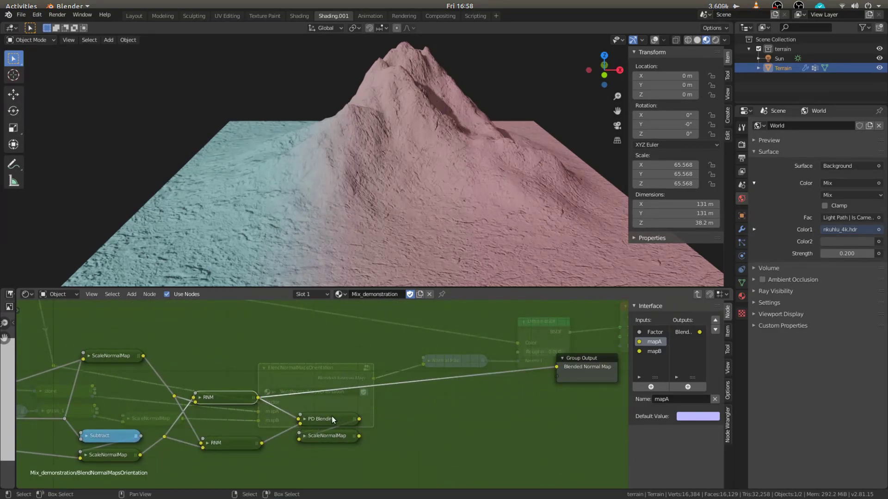
Connect the lower RNM node to the Group Output and compare both RNM results by undoing and redoing the link
left_click_drag(262, 443, 557, 367)
key("ctrl+z")
key("ctrl+shift+z")
key("ctrl+z")
key("ctrl+z")
key("ctrl+shift+z")
key("ctrl+z")
Connect PD Blending's output to the Group Output's Blended Normal Map to preview the combined RNM results
scroll(308, 375, "up", 3)
middle_click_drag(309, 375, 300, 353)
scroll(317, 389, "down", 1)
middle_click_drag(361, 409, 295, 403)
scroll(294, 403, "up", 1)
left_click(256, 401)
left_click_drag(275, 397, 514, 332)
left_click_drag(517, 333, 526, 330)
middle_click_drag(114, 371, 222, 333)
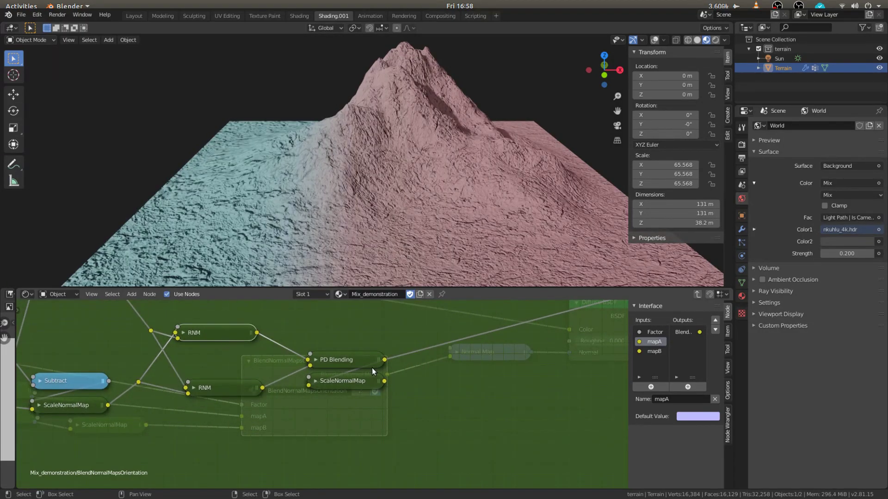
Connect the final ScaleNormalMap node to the Group Output, check its inputs and view the terrain from another side
middle_click_drag(390, 371, 296, 398)
left_click_drag(291, 409, 540, 322)
key("h")
middle_click_drag(275, 415, 282, 405)
key("h")
scroll(319, 362, "down", 2)
middle_click_drag(323, 355, 321, 369)
scroll(331, 175, "down", 1)
middle_click_drag(331, 176, 342, 240)
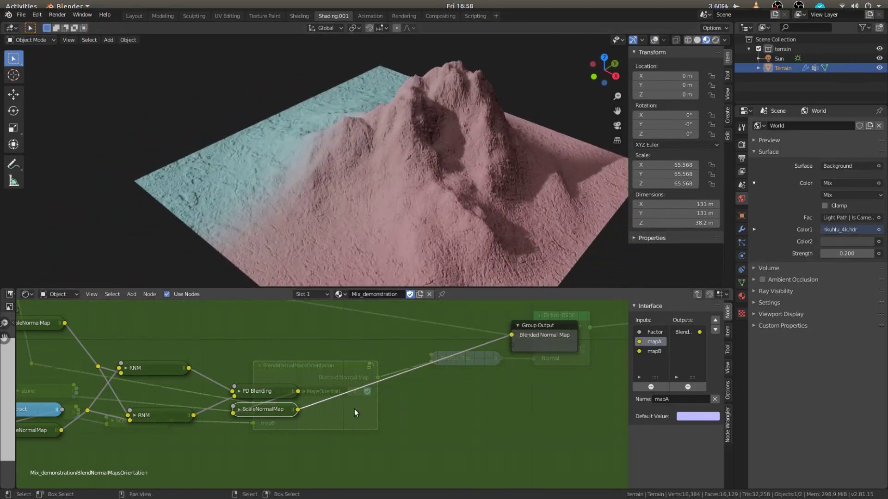
Leave the node group, switch it to BlendNormalMapsPD and view the terrain from the front to compare the blending
key("Tab")
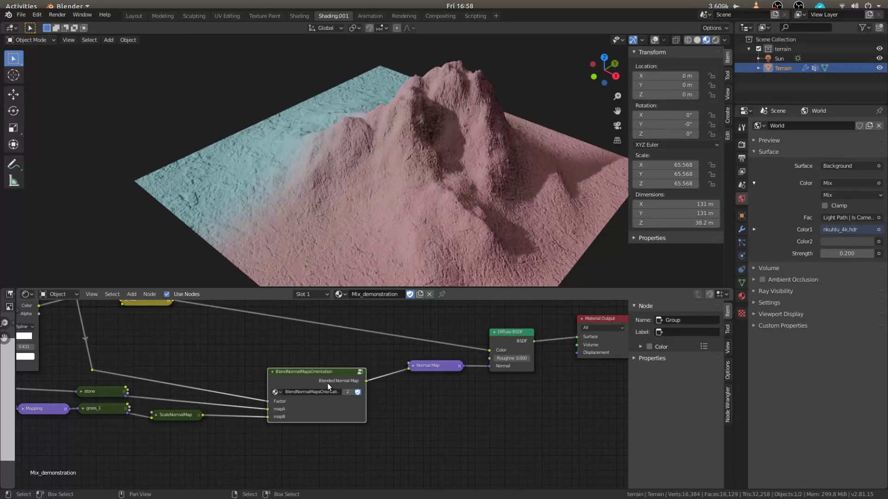
left_click(277, 393)
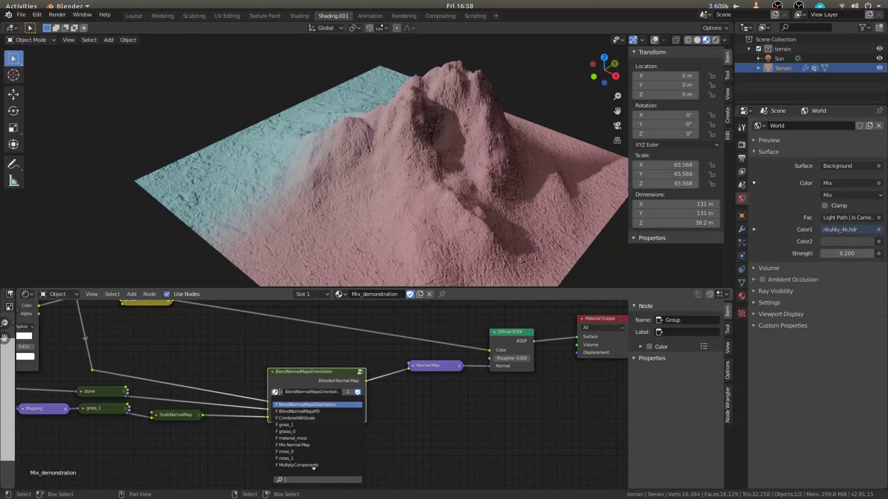
left_click(300, 411)
middle_click_drag(319, 241, 347, 224)
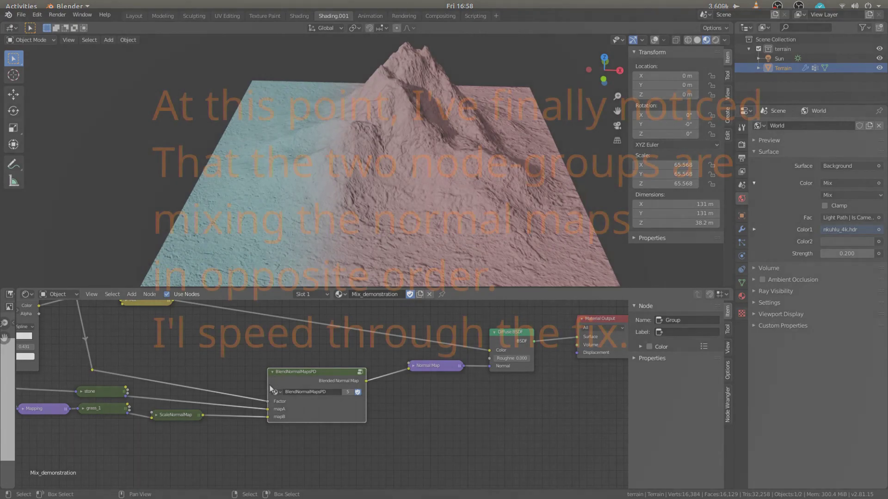
Switch the group back to BlendNormalMapsOrientation and rewire its inner links to reverse the order in which the two normal maps are mixed
left_click(275, 392)
left_click(286, 405)
key("Tab")
scroll(298, 329, "up", 5)
left_click_drag(276, 309, 303, 411)
left_click_drag(272, 435, 316, 361)
key("Tab")
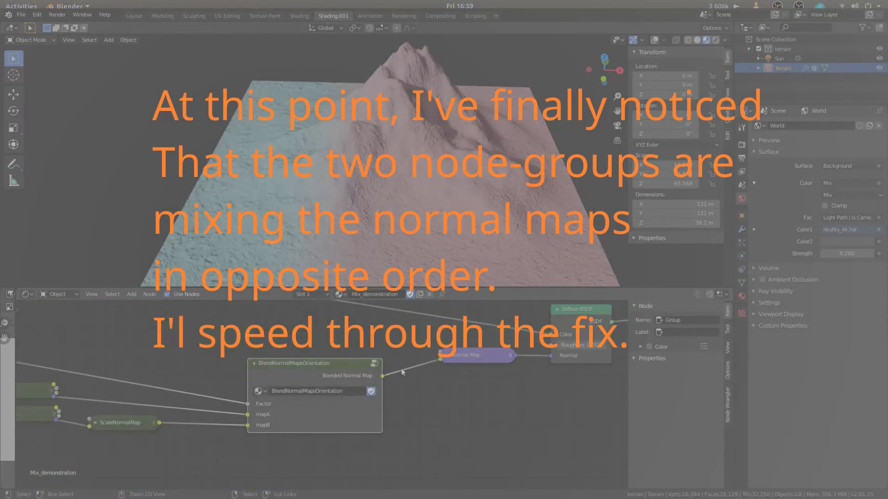
key("Tab")
key("ctrl+Tab")
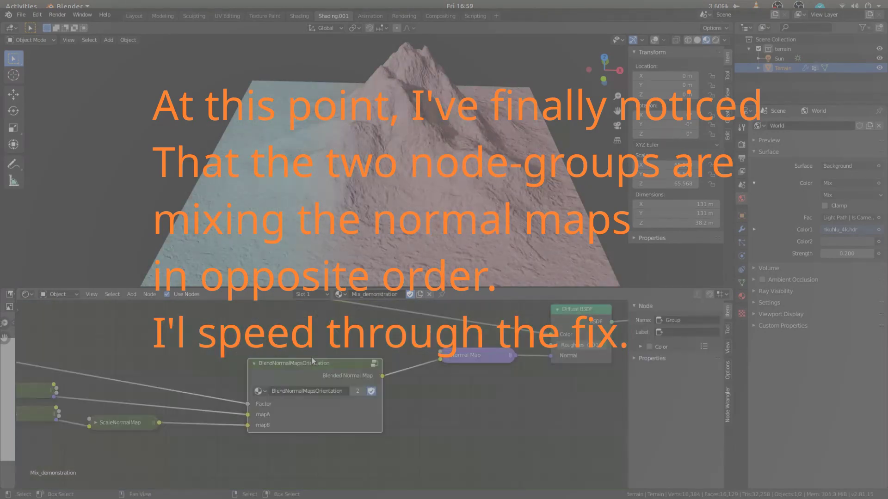
Compare the two blending methods on the whole terrain by alternating the group between BlendNormalMapsPD and BlendNormalMapsOrientation
scroll(311, 362, "down", 1)
left_click(269, 392)
left_click(304, 314)
left_click(269, 392)
left_click(300, 306)
left_click(269, 393)
left_click(296, 314)
left_click(269, 392)
left_click(301, 306)
left_click(269, 392)
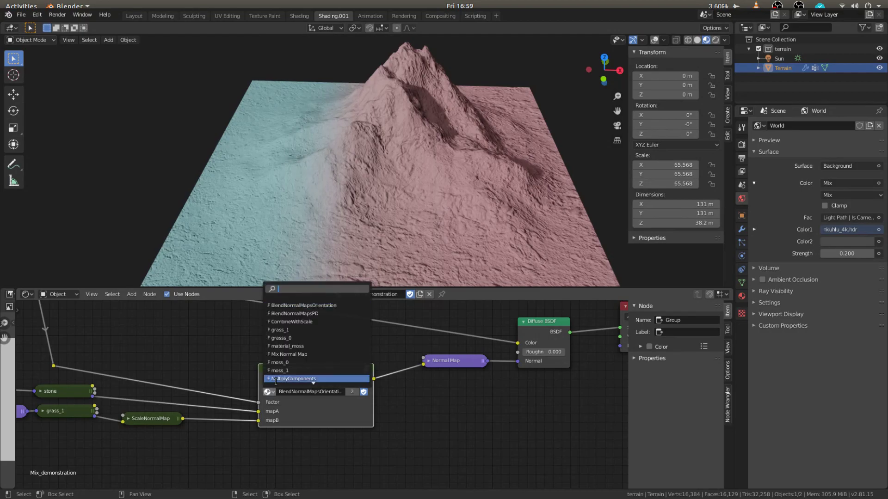
left_click(301, 314)
Compare BlendNormalMapsOrientation and BlendNormalMapsPD close up on the mountain slope, finishing with BlendNormalMapsOrientation selected
scroll(382, 177, "up", 5)
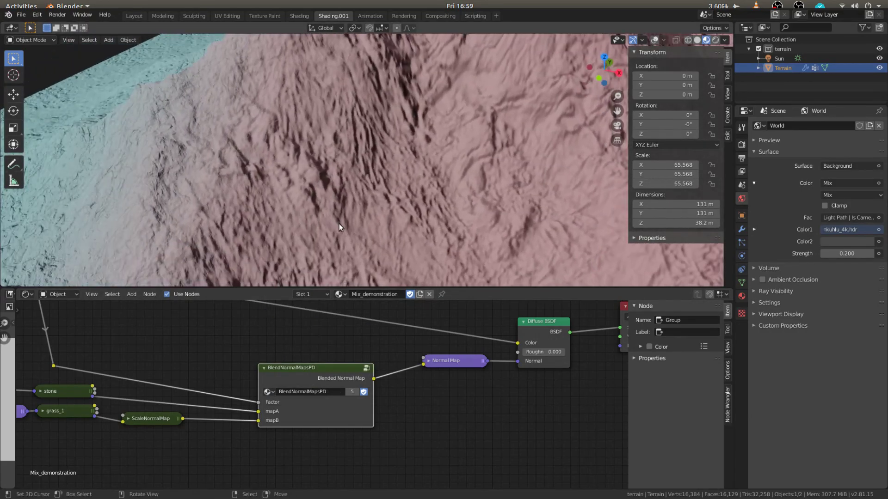
left_click(270, 392)
left_click(309, 306)
left_click(269, 392)
left_click(297, 328)
left_click(269, 392)
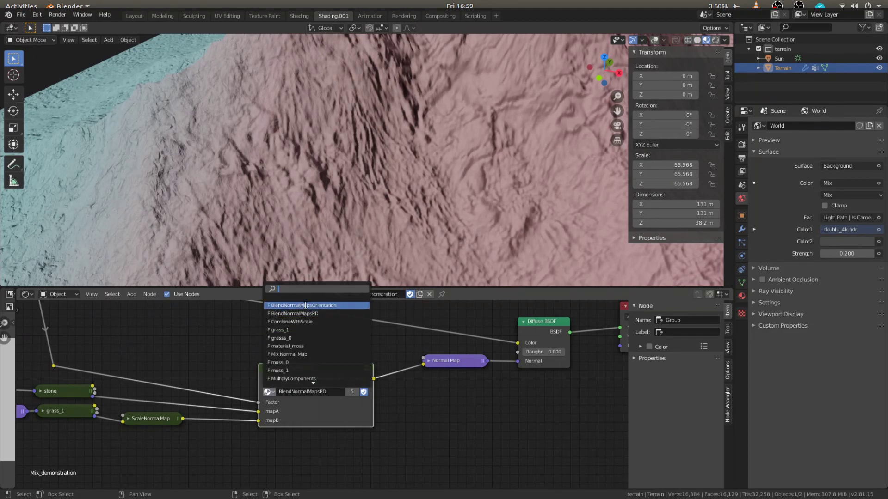
left_click(309, 307)
View the whole terrain and its node tree again and save the file
scroll(348, 193, "down", 5)
middle_click_drag(369, 190, 351, 194)
scroll(412, 375, "up", 2)
middle_click_drag(434, 391, 303, 396)
scroll(346, 376, "down", 7)
middle_click_drag(322, 363, 342, 369)
left_click(21, 15)
left_click(50, 79)
Collapse the BlendNormalMapsOrientation group node and frame the terrain and the material's output nodes
middle_click_drag(305, 166, 320, 161)
middle_click_drag(209, 383, 267, 364)
scroll(267, 363, "up", 2)
scroll(293, 364, "down", 1)
key("h")
middle_click_drag(354, 359, 311, 396)
scroll(316, 393, "up", 2)
mouse_move(384, 207)
middle_mouse_down()
mouse_move(306, 221)
mouse_move(389, 217)
mouse_move(377, 197)
middle_mouse_up()
scroll(377, 197, "up", 2)
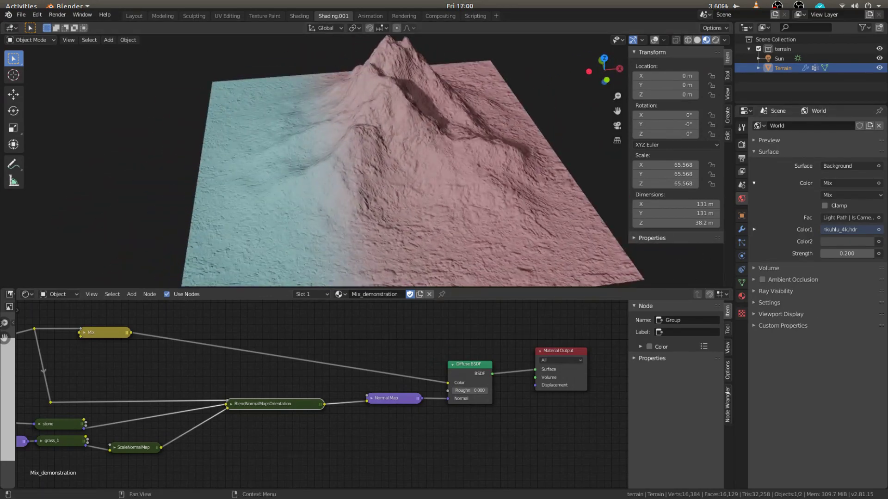